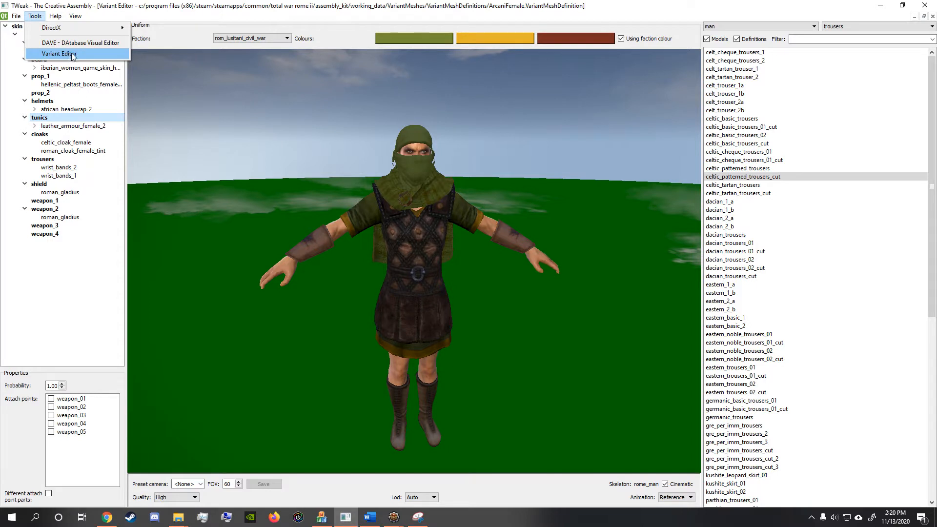
Examine the character model and the meshes assigned to its tunics, hair and beard slots, showing their full names
drag(267, 135, 431, 116)
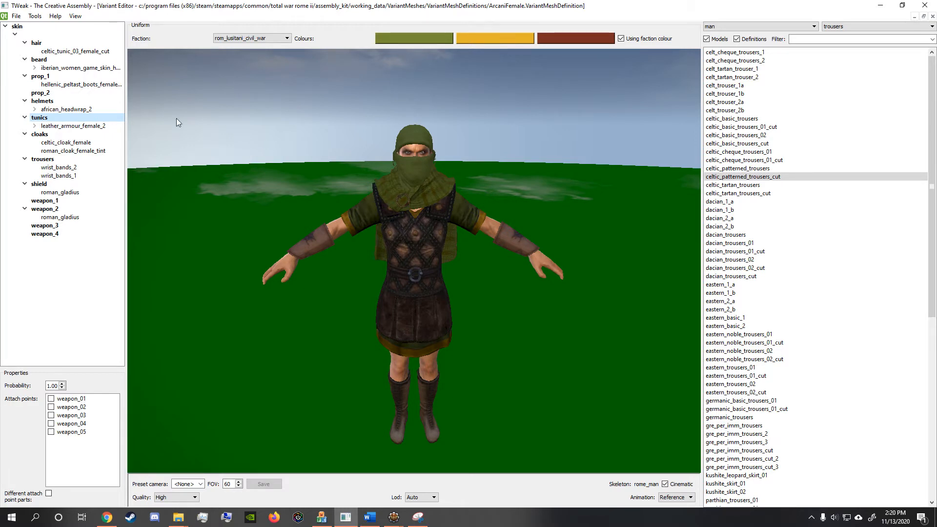
mouse_move(235, 171)
mouse_down()
mouse_move(374, 157)
mouse_move(229, 167)
mouse_up()
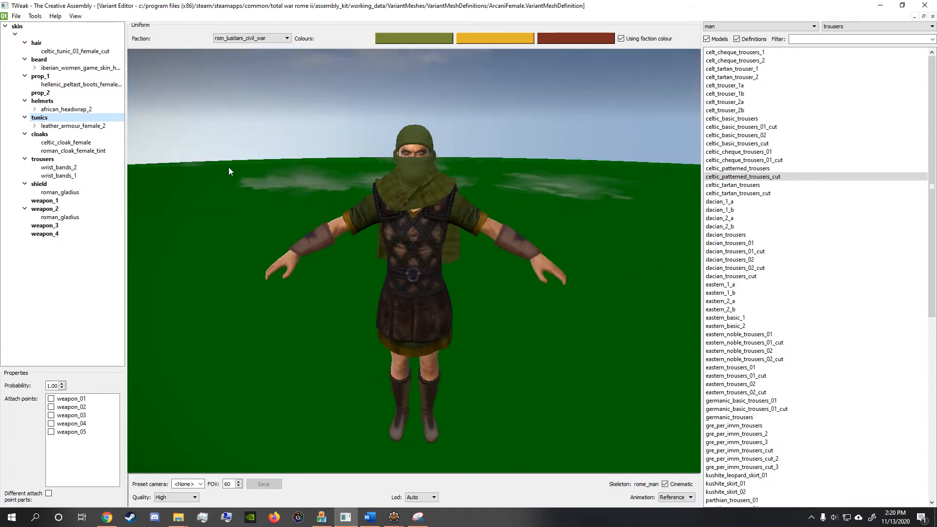
click(47, 126)
double_click(56, 127)
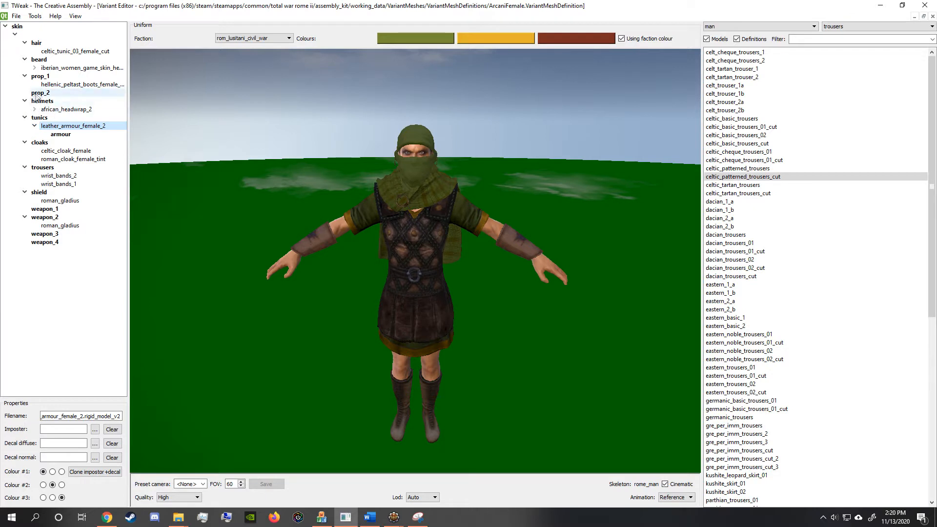
click(37, 43)
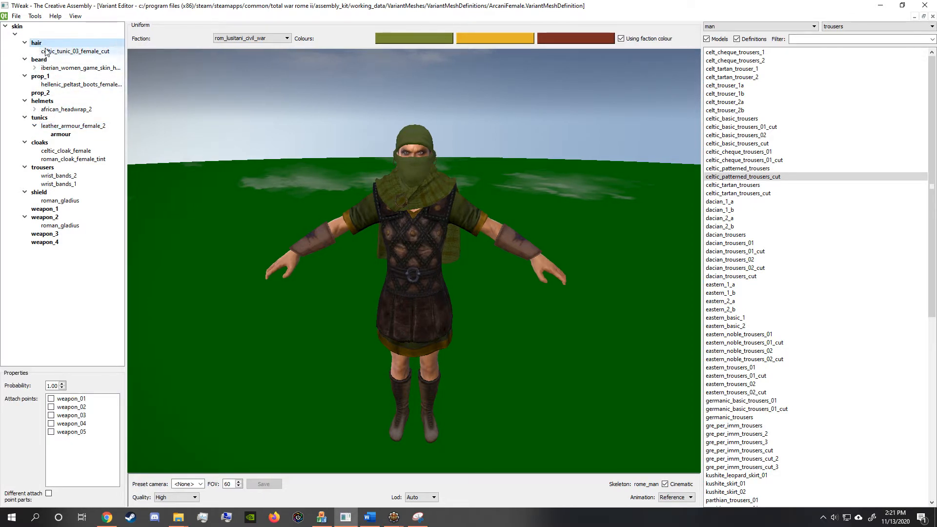
click(71, 52)
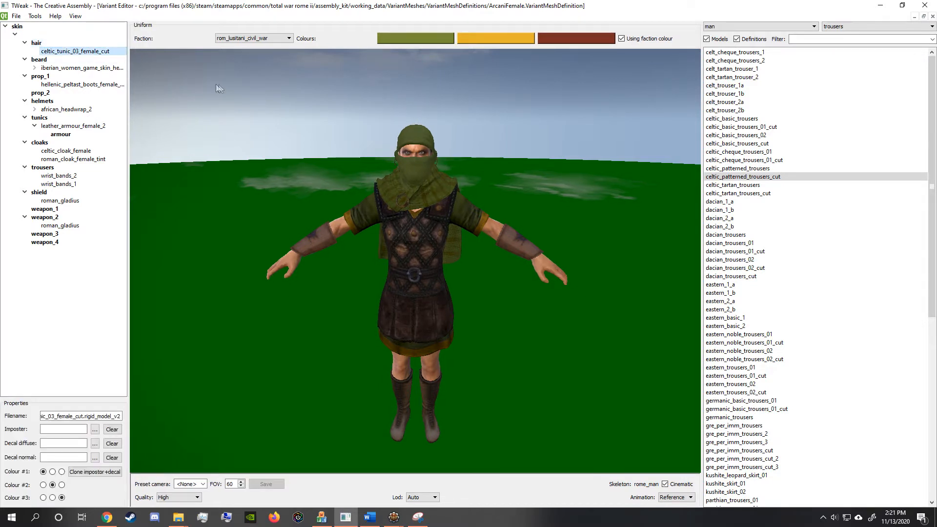
double_click(48, 68)
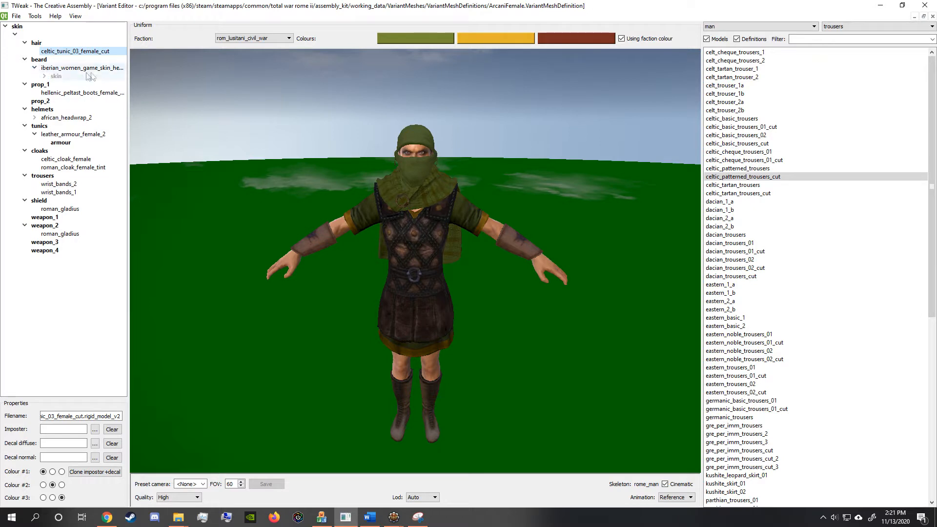
click(87, 69)
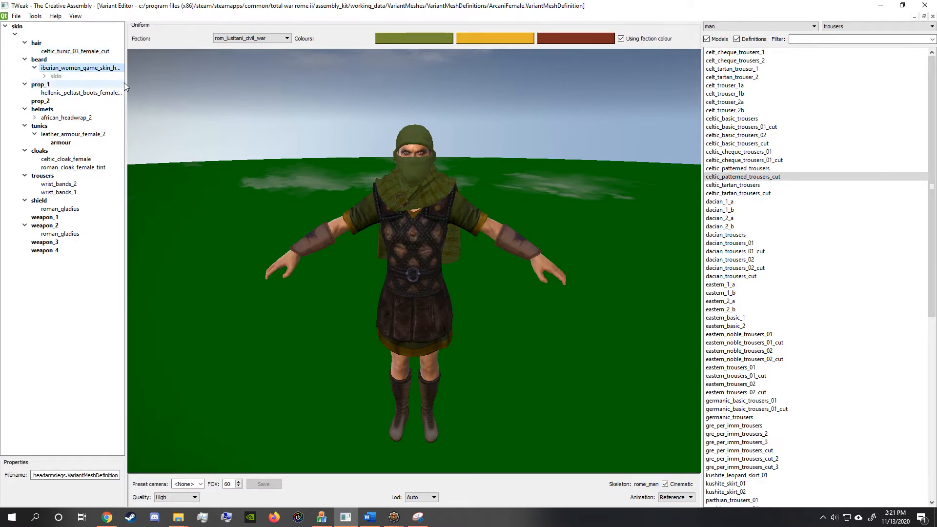
drag(125, 82, 188, 80)
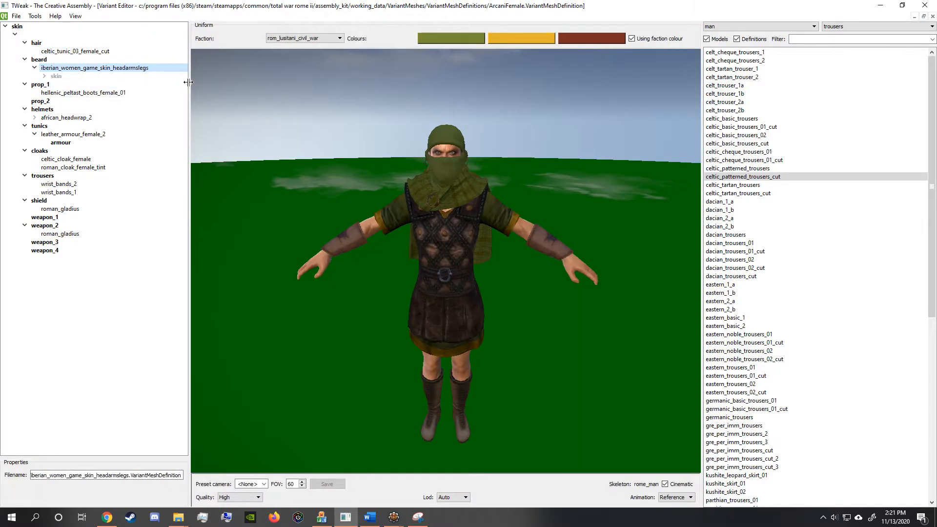
Add celtic_patterned_trousers_cut as an alternative mesh in the beard slot
drag(270, 222, 344, 207)
scroll(731, 443, down, 9)
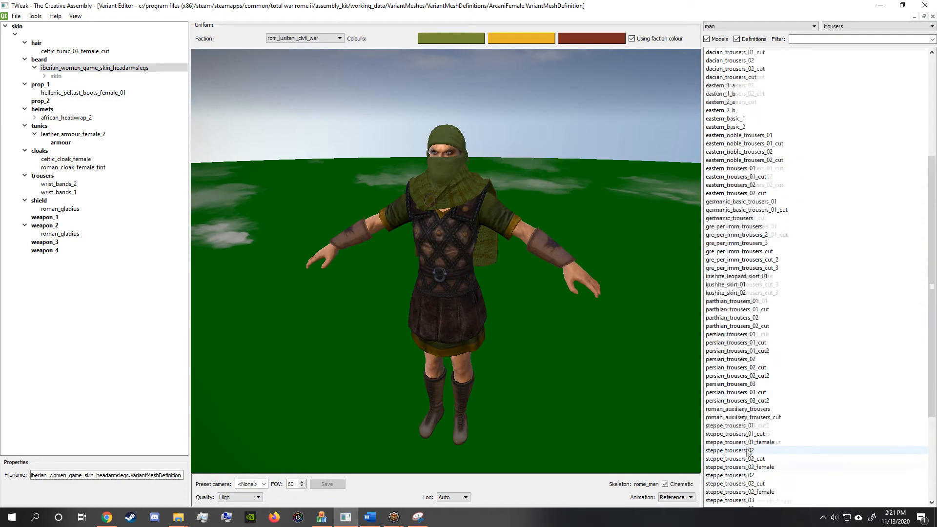
scroll(735, 311, up, 6)
drag(530, 217, 467, 211)
double_click(751, 111)
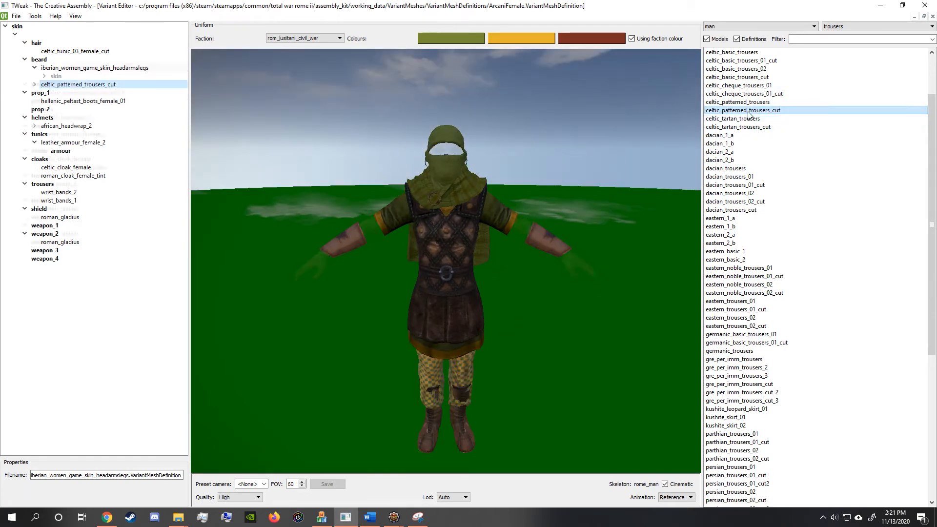
Check the model with the patterned trousers and remove celtic_patterned_trousers_cut from the beard slot
drag(494, 265, 484, 304)
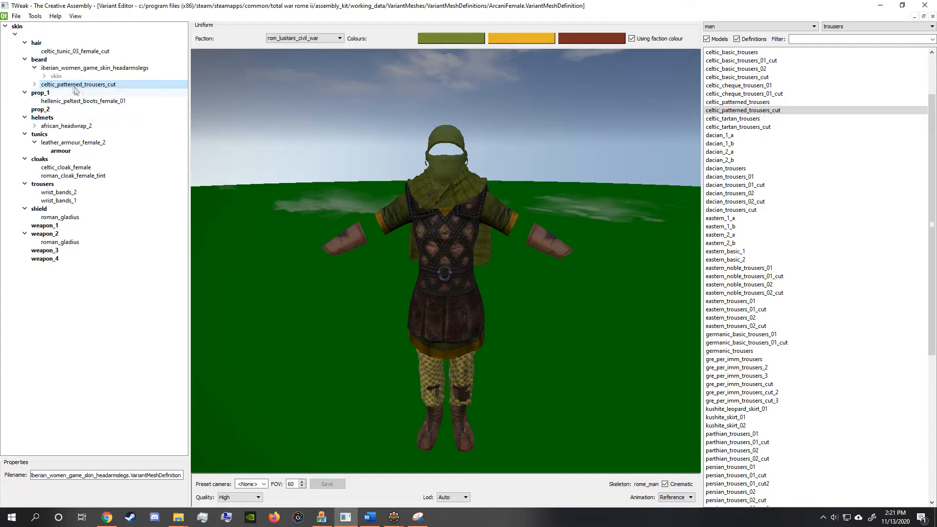
right_click(72, 84)
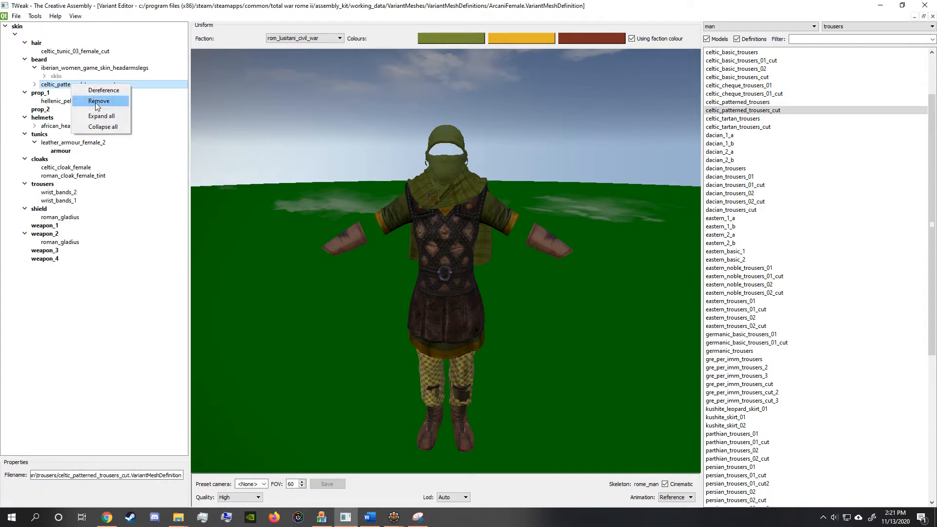
click(98, 101)
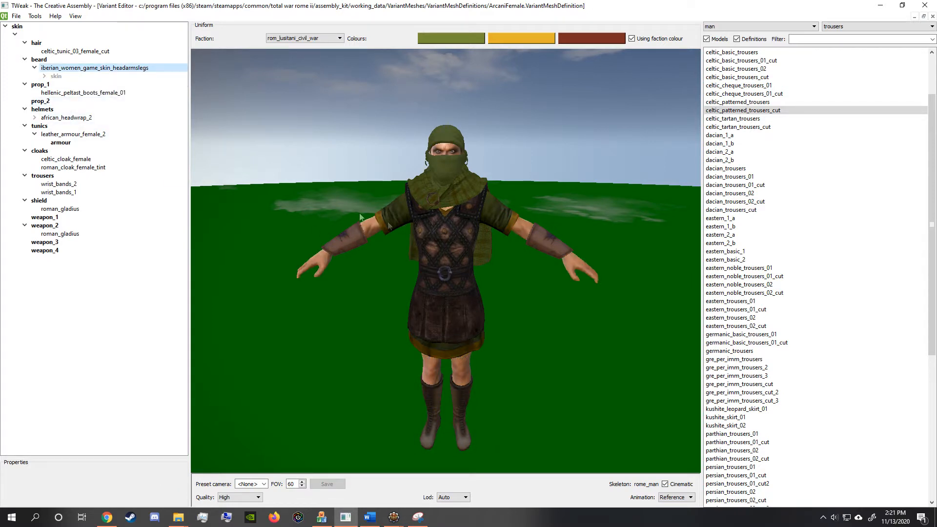
Examine the african_headwrap_2 helmet mesh and the roman_gladius with its attach point in the weapon_2 slot
click(71, 117)
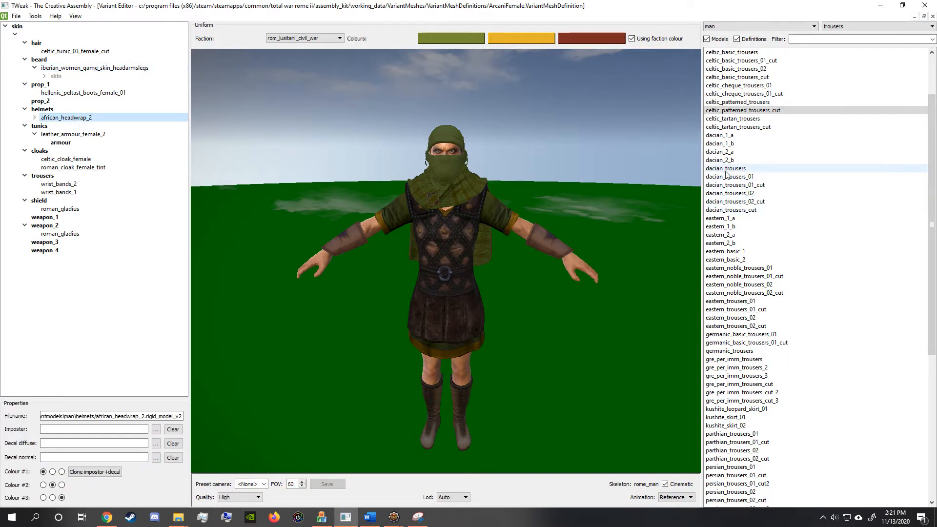
scroll(759, 155, up, 3)
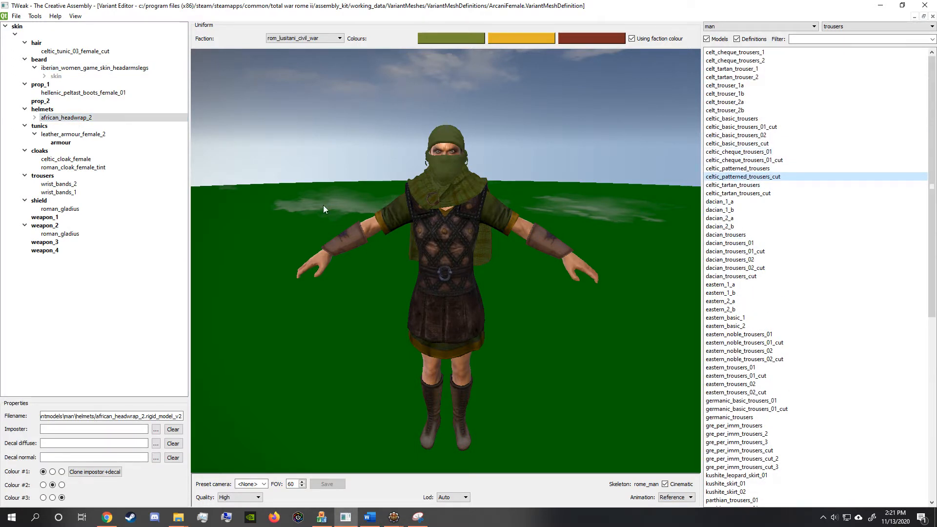
mouse_move(323, 209)
mouse_down()
mouse_move(436, 209)
mouse_move(327, 210)
mouse_up()
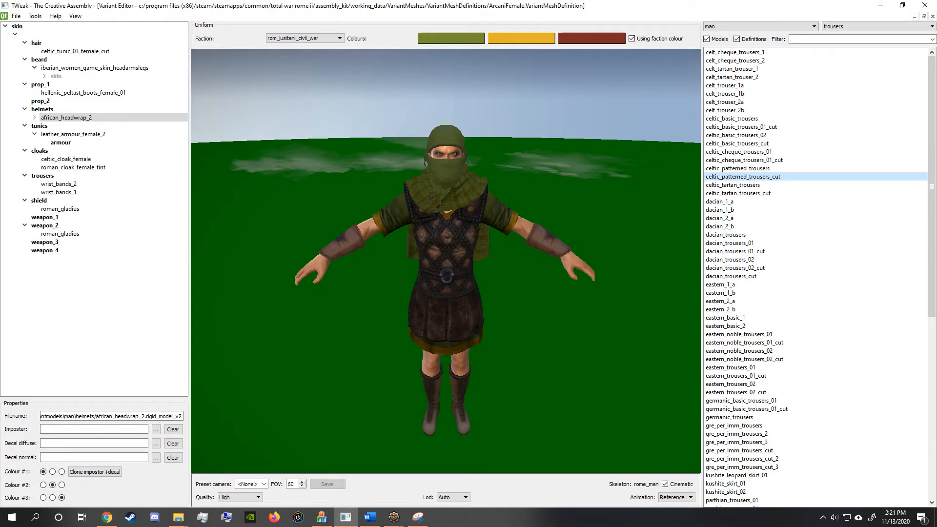
click(58, 235)
right_click(69, 235)
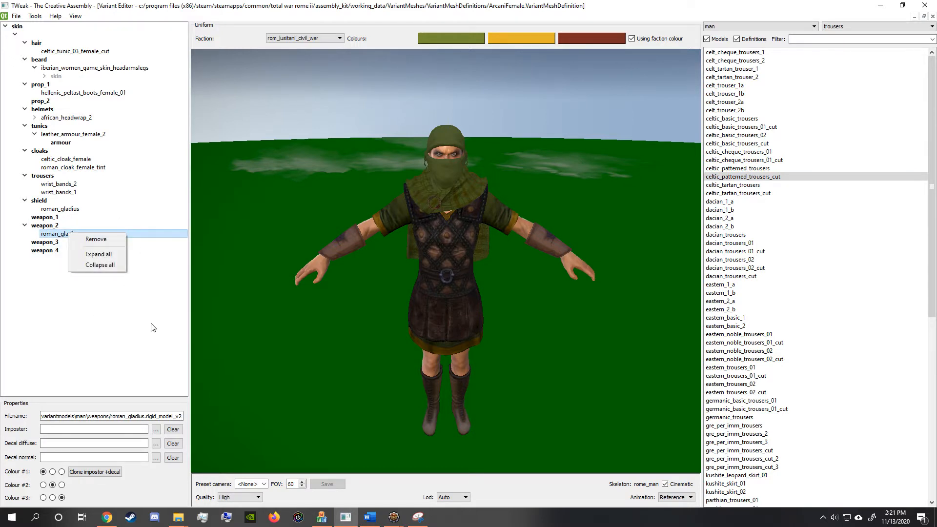
click(140, 352)
key(Up)
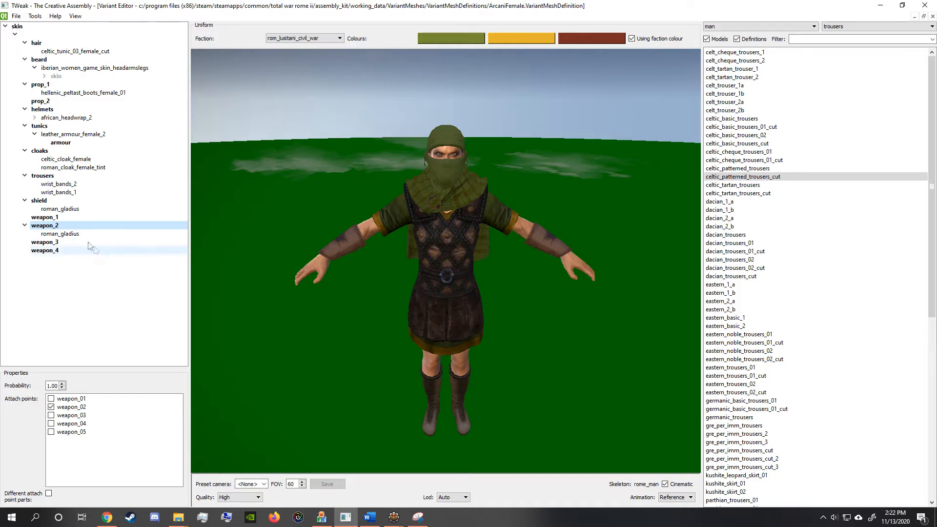
Attach the shield slot holding the roman_gladius to weapon_03 and the weapon_2 slot to weapon_02
click(55, 209)
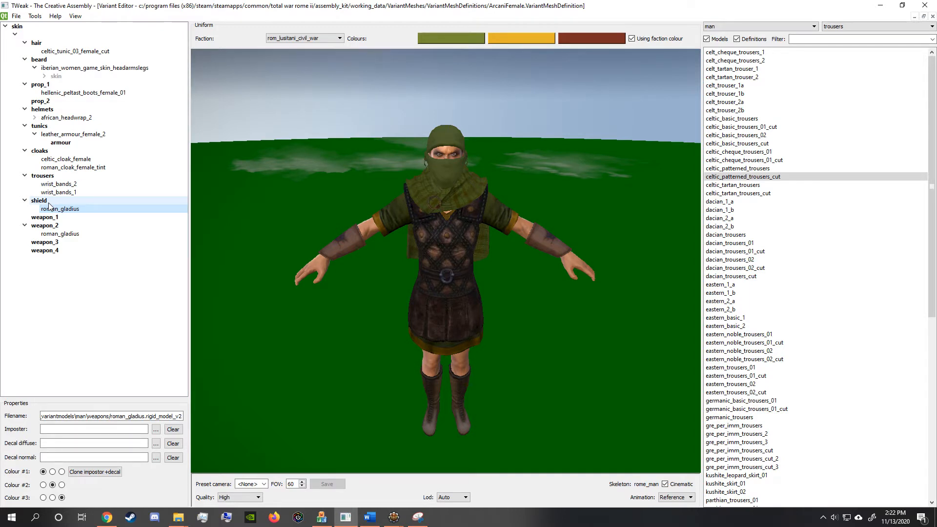
click(49, 202)
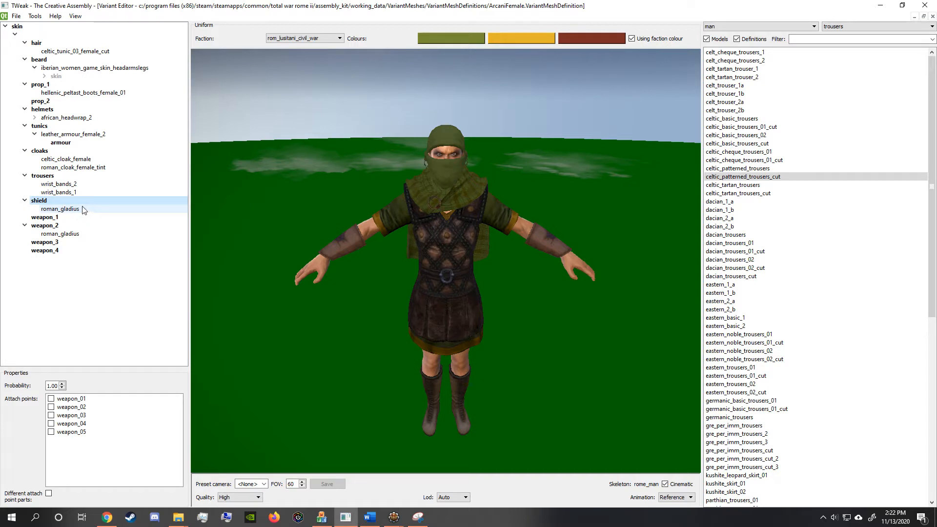
click(51, 416)
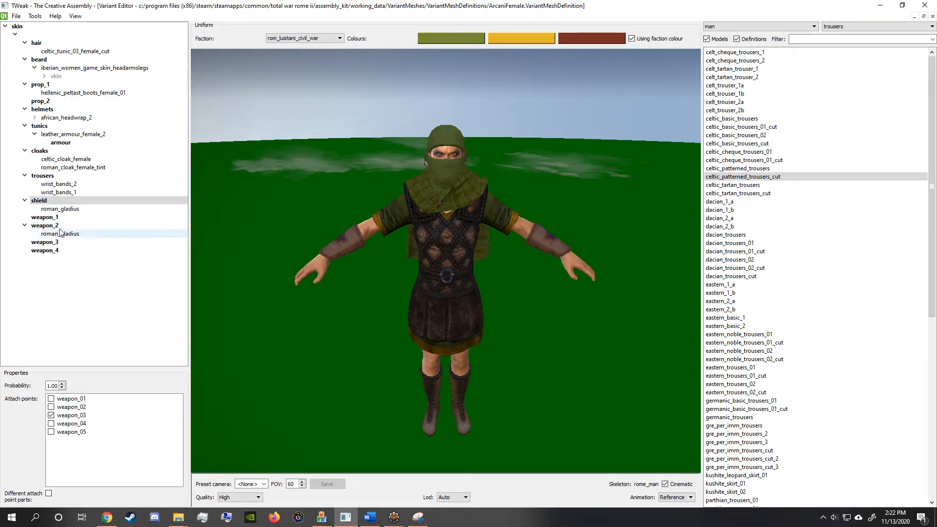
click(44, 226)
click(51, 407)
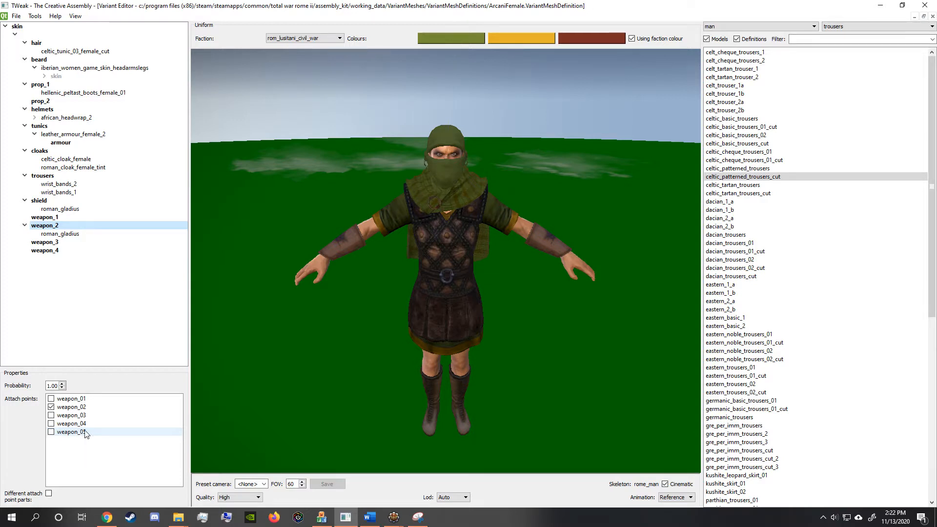
Review the attach points of the shield, trousers, cloaks, helmets, prop and hair slots and the options for adding meshes to the skin slot
click(45, 201)
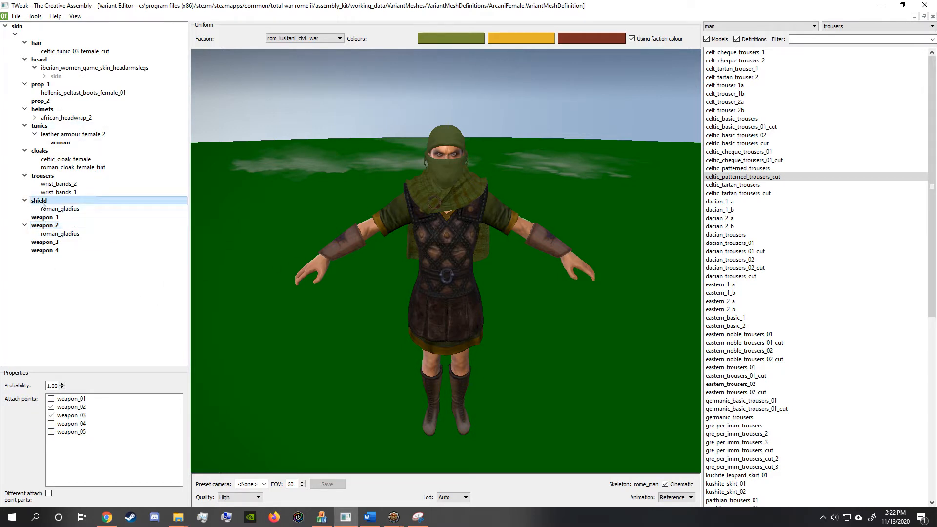
click(50, 176)
click(41, 152)
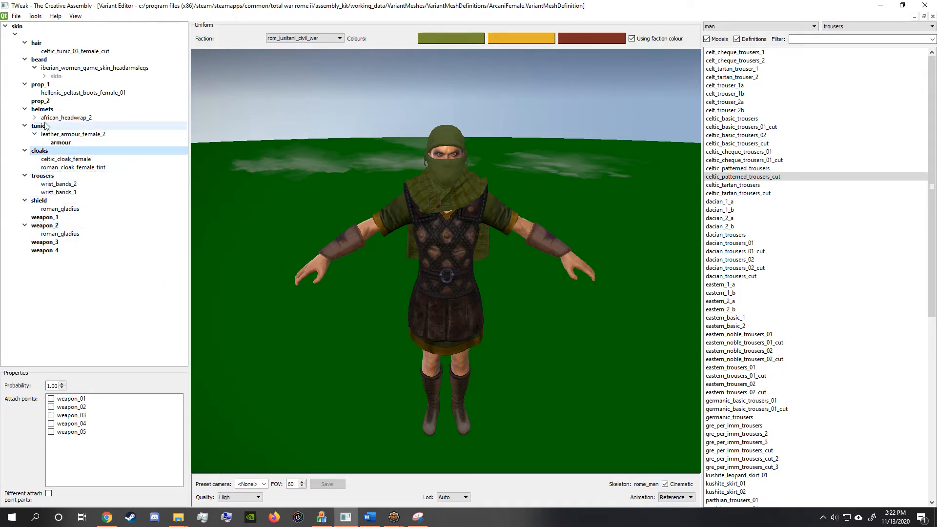
click(44, 111)
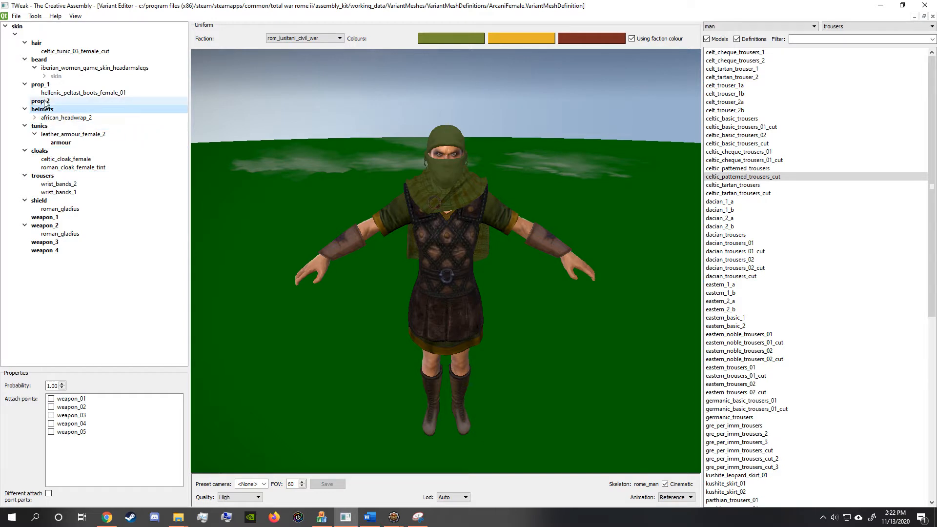
click(44, 102)
click(49, 93)
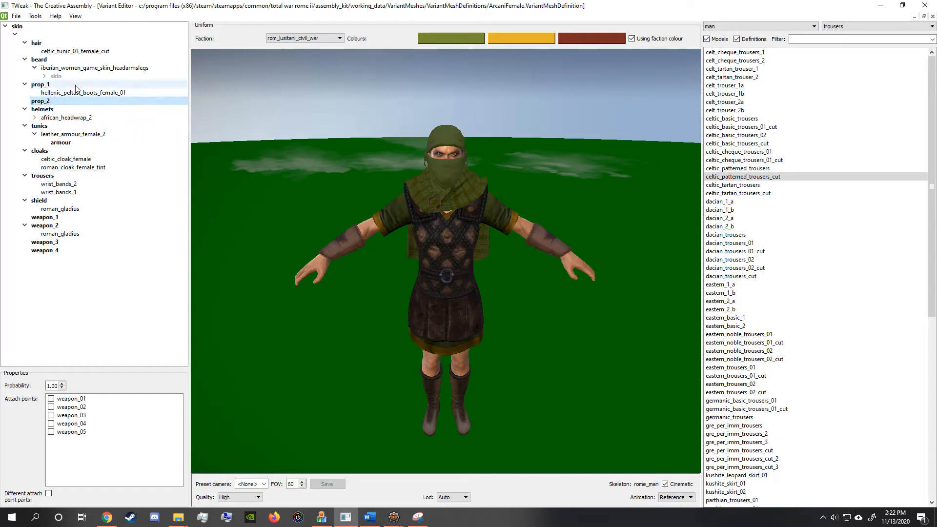
click(33, 28)
right_click(33, 30)
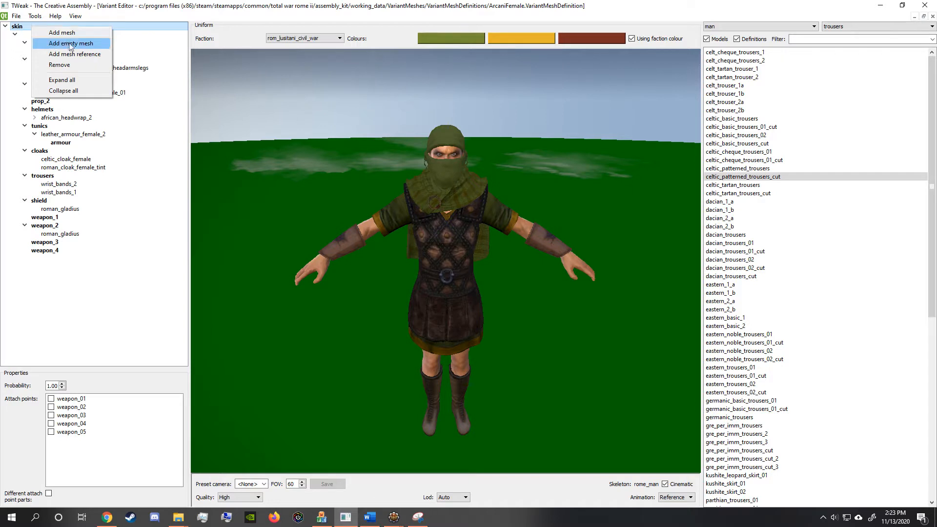
key(Escape)
click(45, 51)
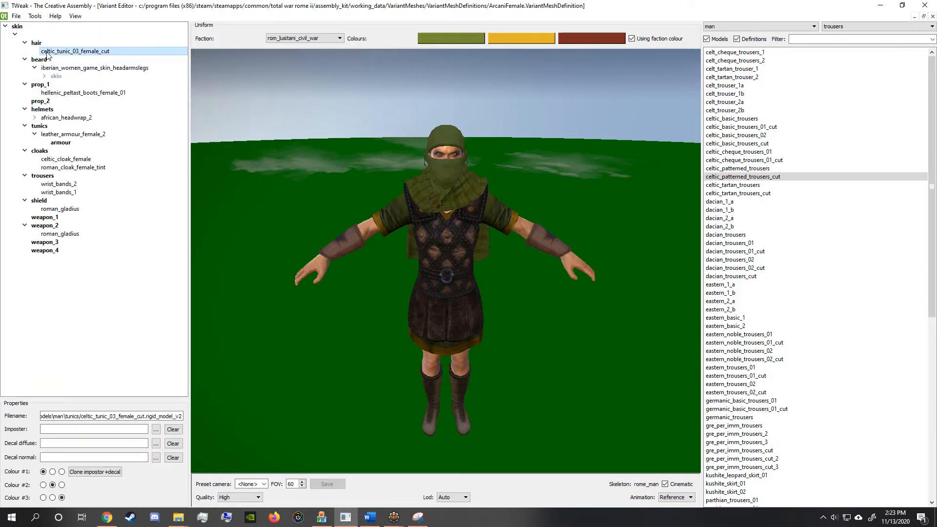
click(42, 43)
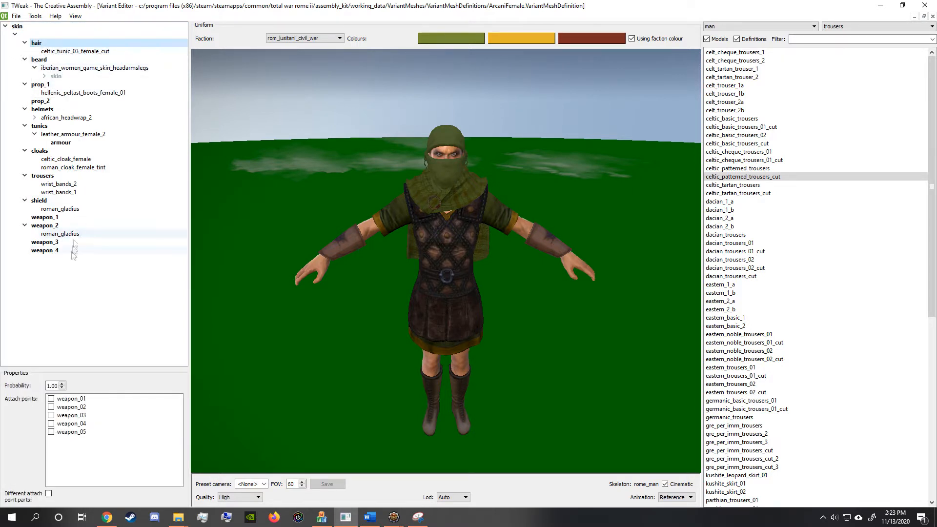
mouse_move(466, 243)
mouse_down()
mouse_move(485, 235)
mouse_move(458, 246)
mouse_up()
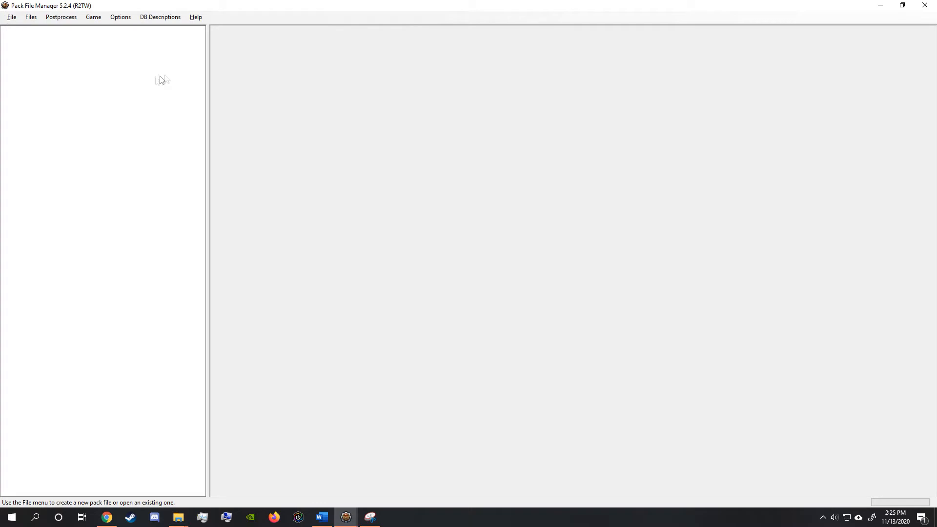
In Pack File Manager, create a new empty pack file
click(11, 17)
click(22, 28)
click(39, 31)
right_click(39, 31)
click(61, 56)
click(488, 280)
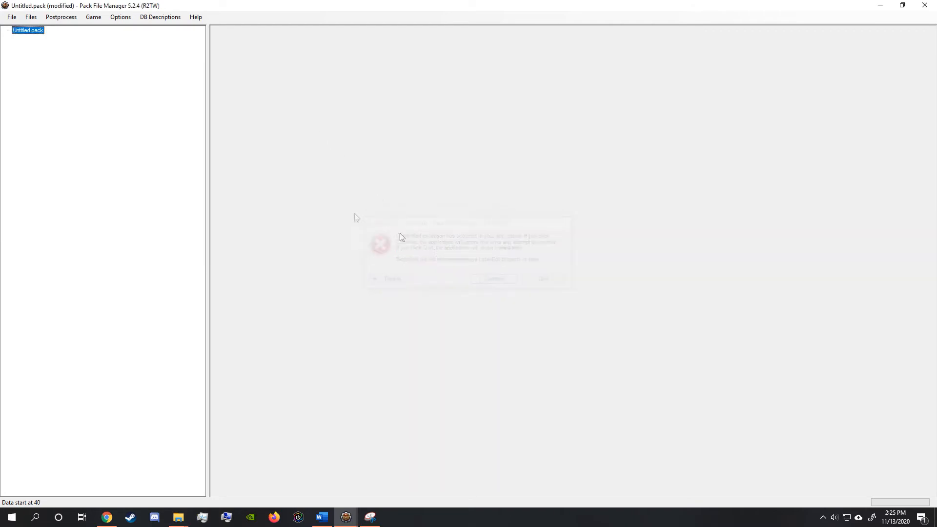
Save the new pack as ArcaniFemale in the MyMods folder
click(11, 19)
click(33, 85)
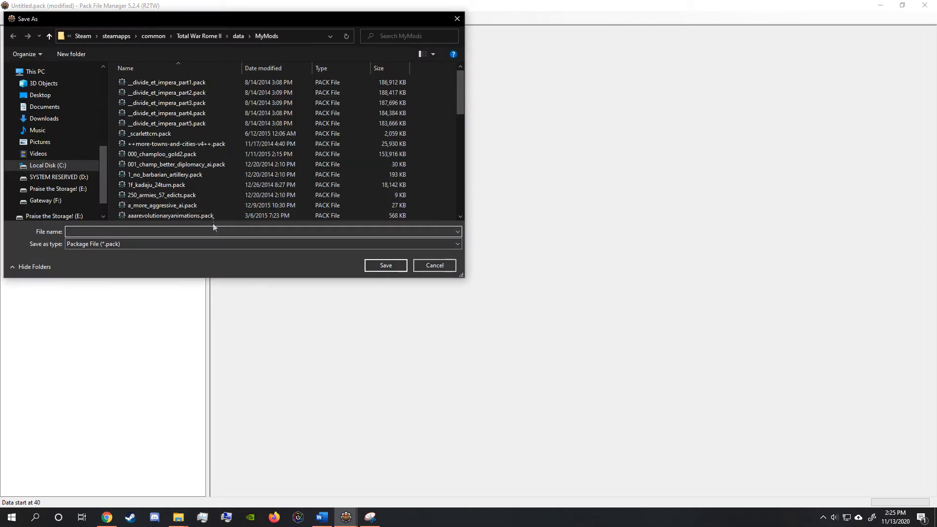
text(Ar)
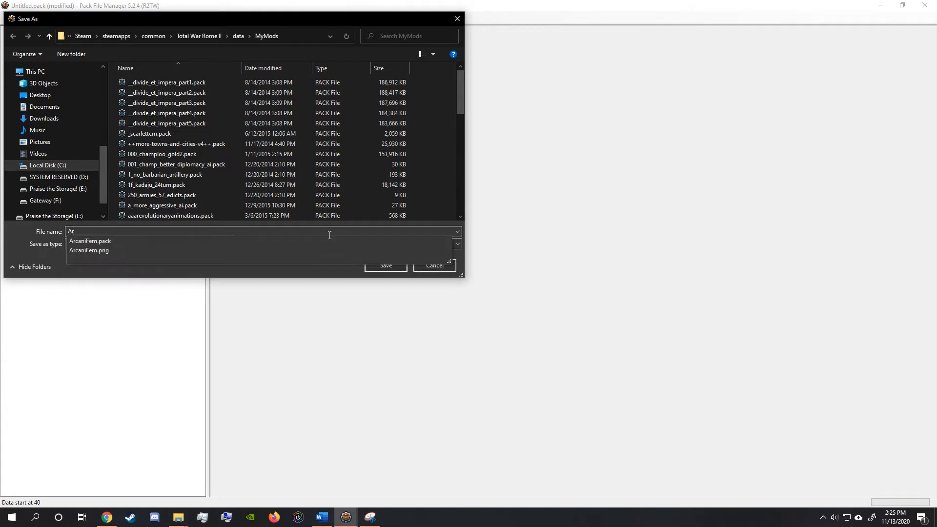
text(caniFemale)
key(Return)
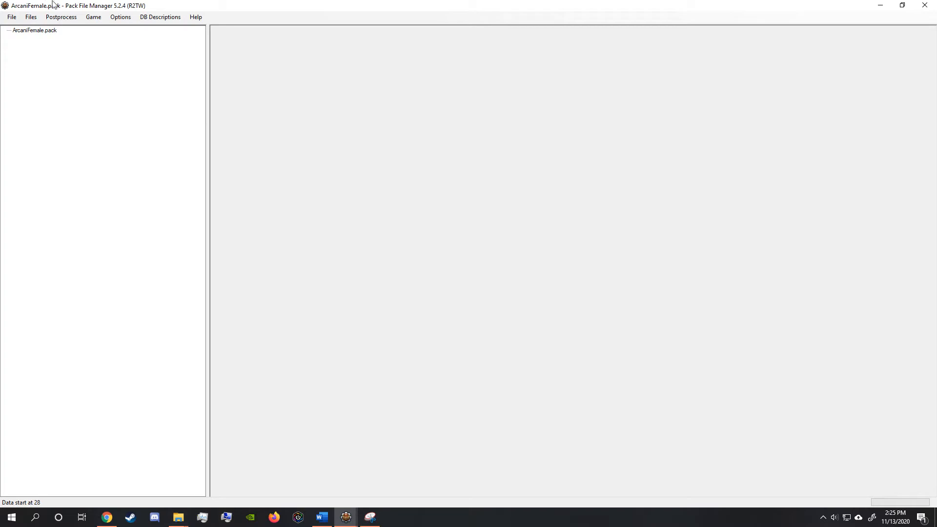
click(33, 32)
click(345, 518)
click(567, 440)
click(346, 518)
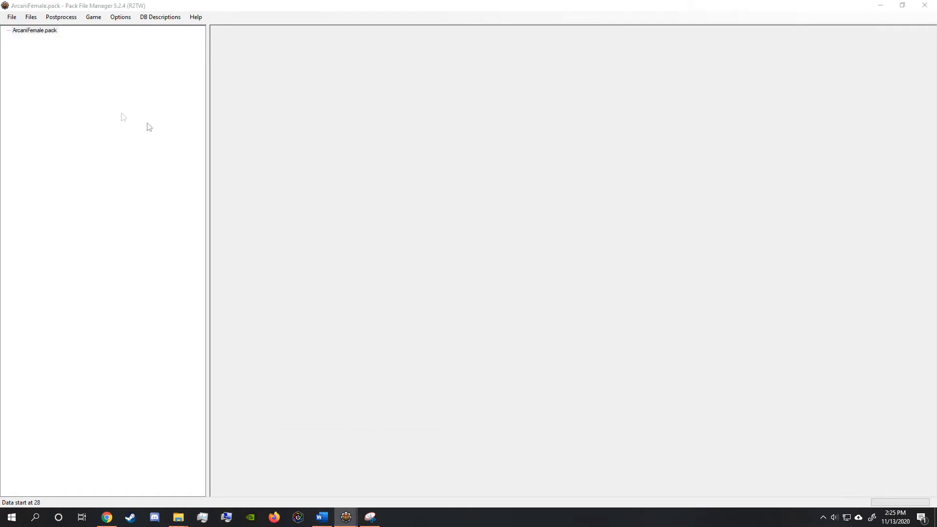
Choose data_rome2.pack from the Total War Rome II data folder as the source for adding files to ArcaniFemale.pack
click(27, 31)
right_click(26, 29)
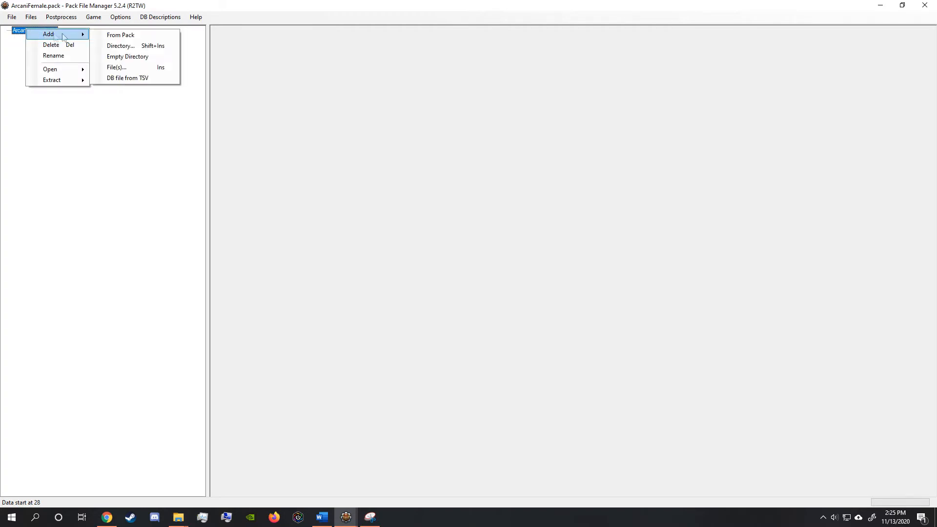
click(116, 39)
scroll(299, 186, down, 10)
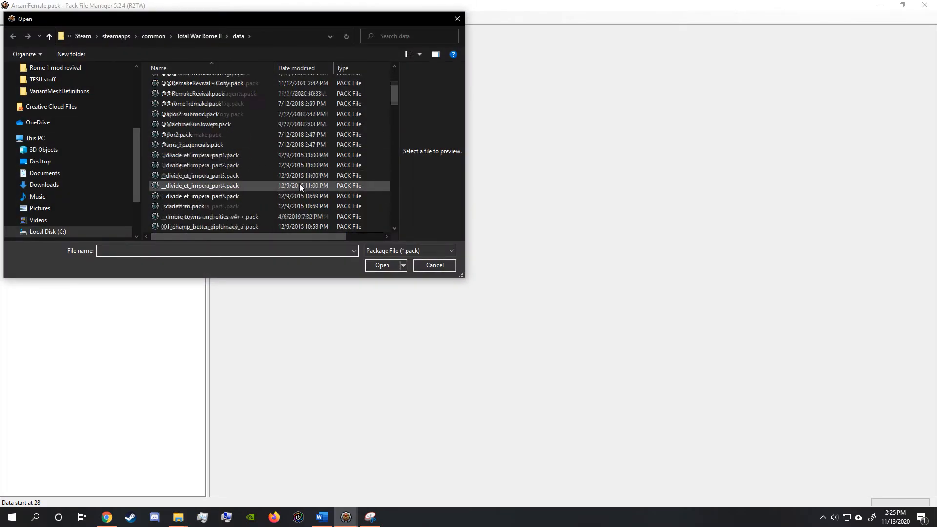
scroll(298, 187, down, 2)
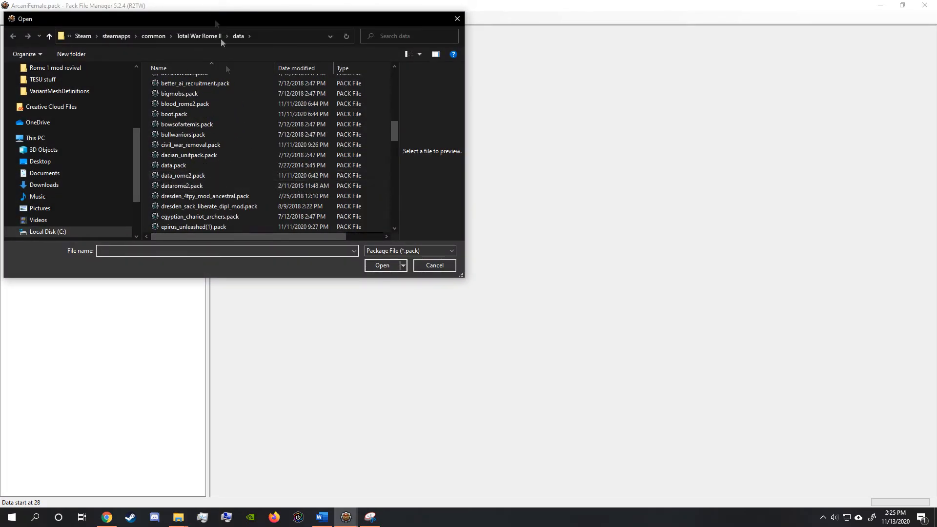
click(207, 177)
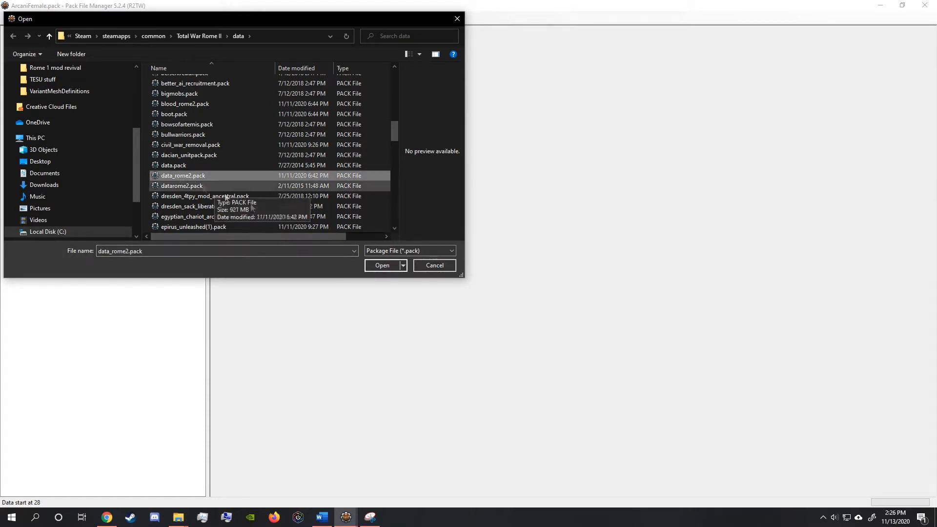
click(370, 266)
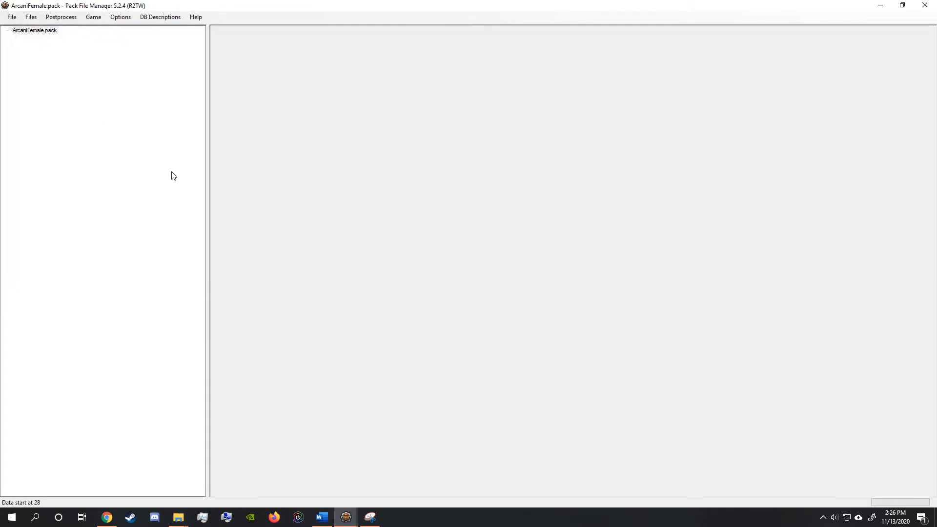
Import the building_units_allowed table from the db folder of data_rome2.pack into the ArcaniFemale pack
drag(171, 111, 391, 78)
click(342, 96)
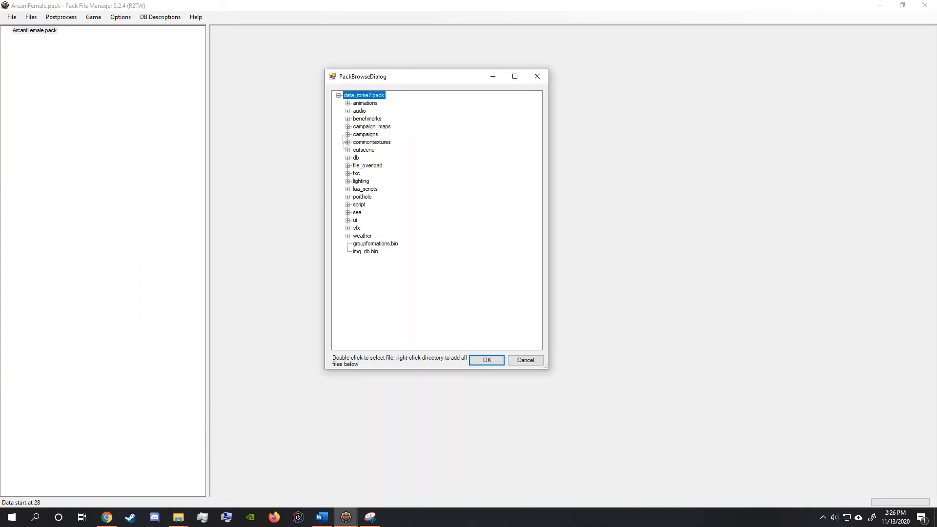
click(348, 158)
scroll(459, 243, down, 10)
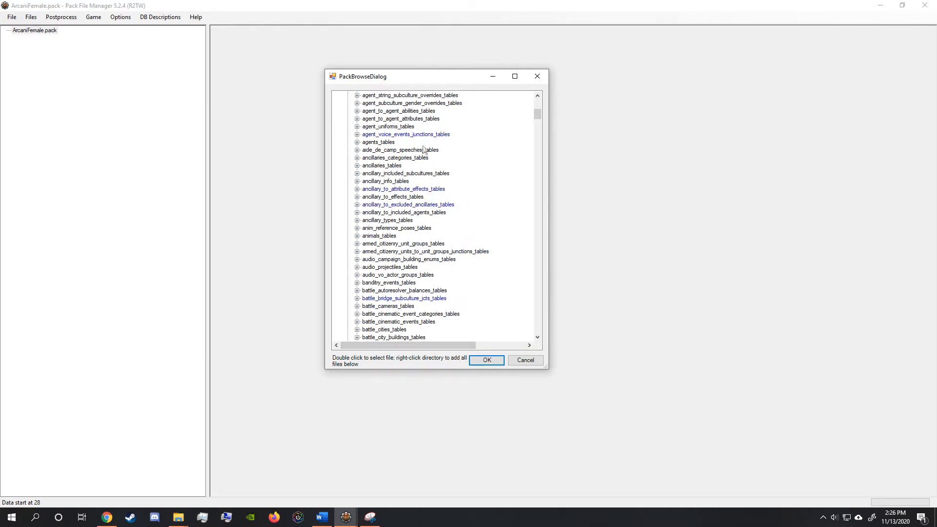
scroll(418, 270, down, 4)
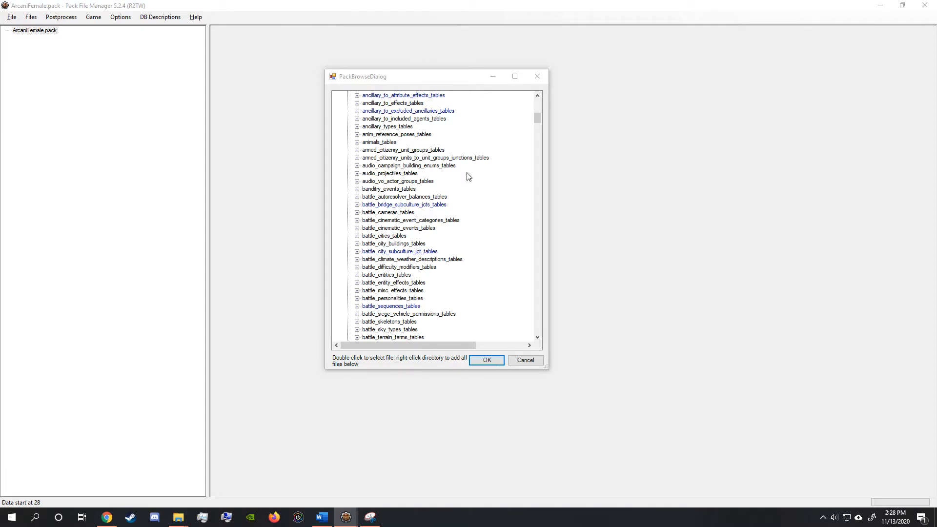
scroll(469, 177, down, 4)
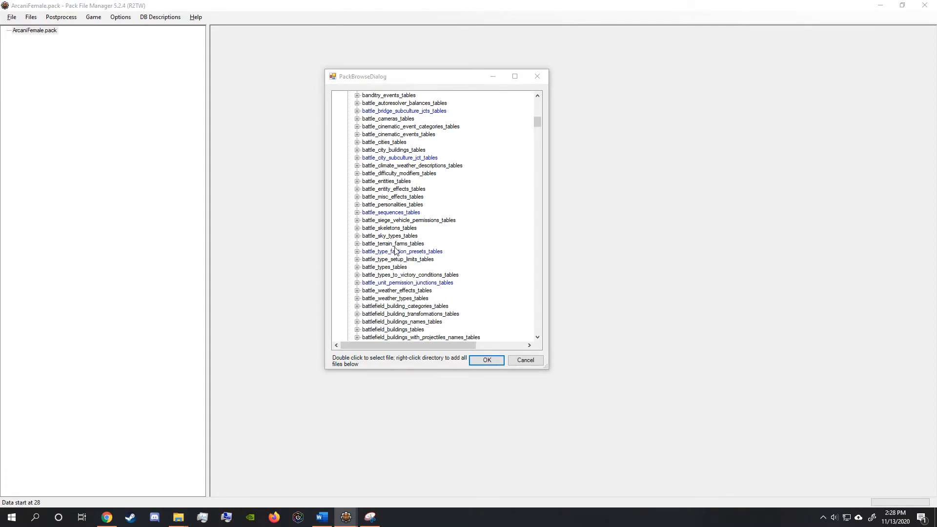
scroll(431, 238, up, 3)
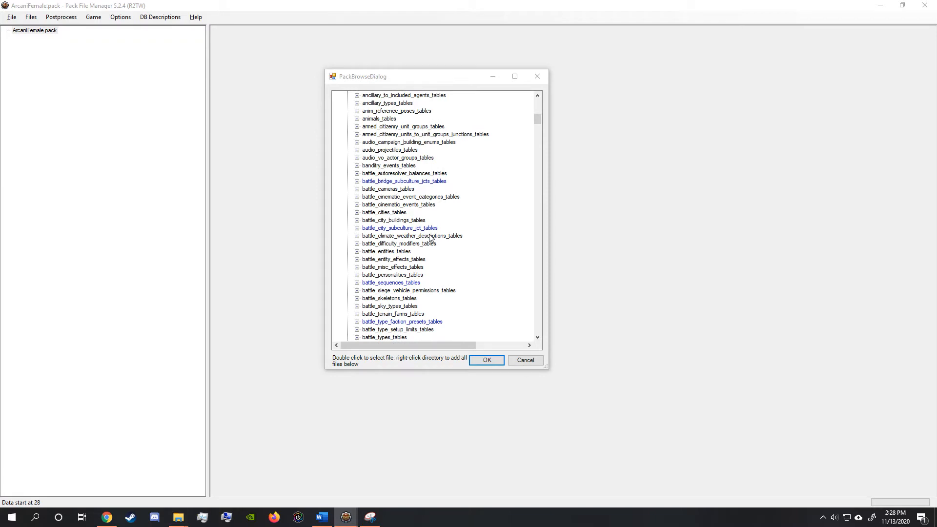
scroll(430, 238, down, 8)
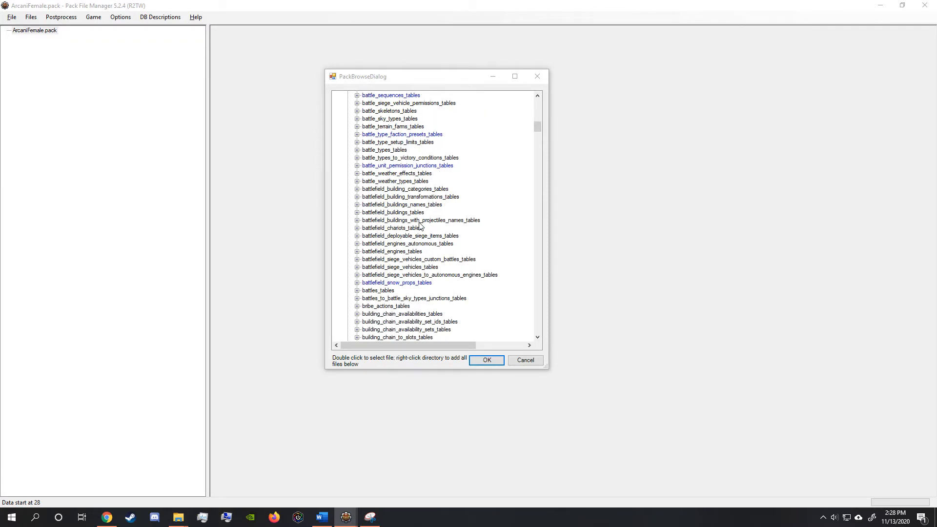
scroll(420, 225, down, 8)
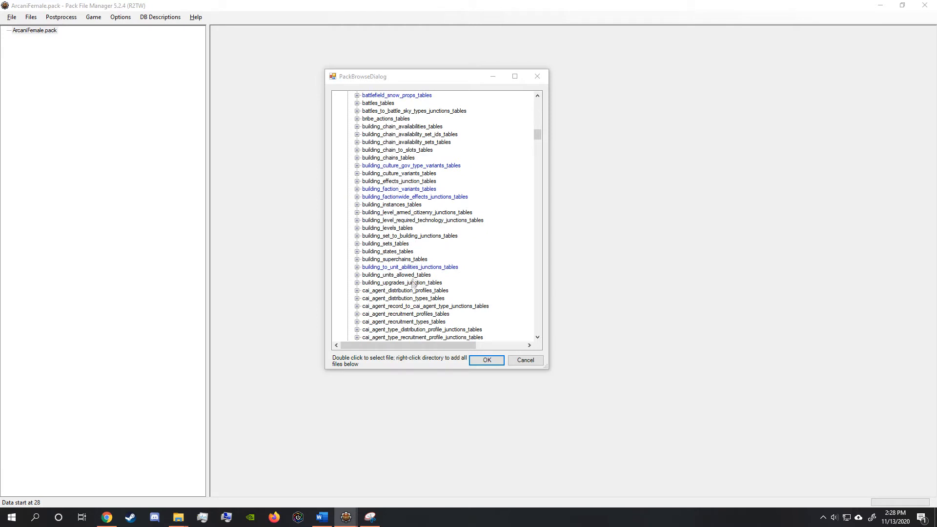
double_click(363, 276)
right_click(386, 277)
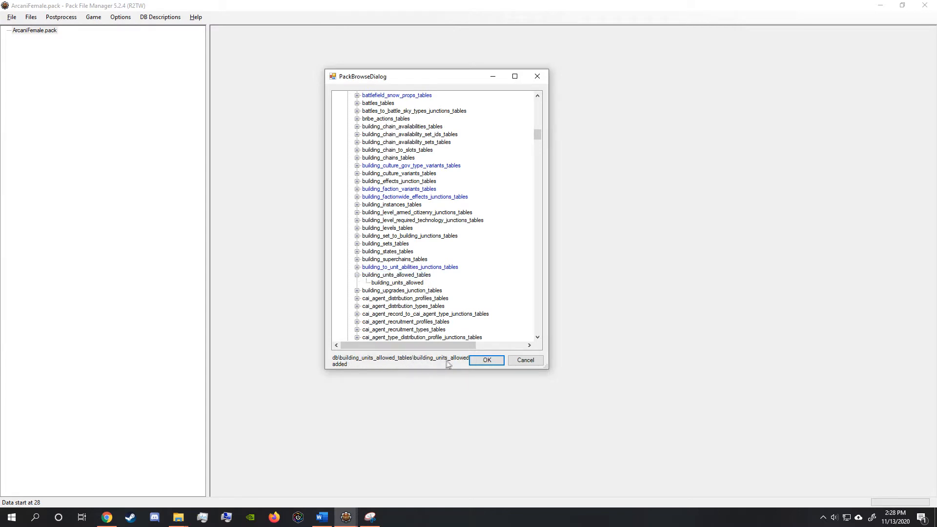
click(487, 361)
Delete the building_units_allowed entry under building_units_allowed_tables in the ArcaniFemale pack
click(62, 54)
key(Delete)
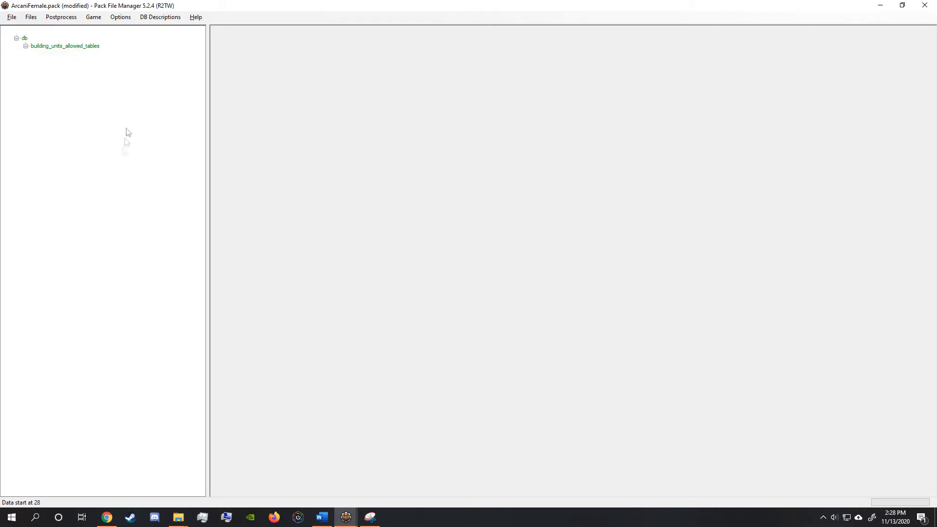
click(63, 46)
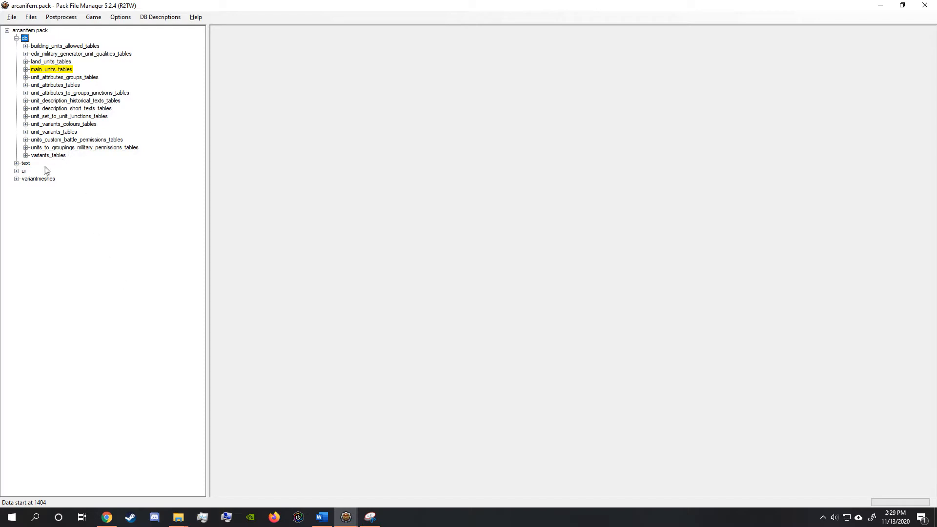
Examine the contents of the text, ui and variantmeshes folders in arcanifem.pack, down to the individual files
click(16, 179)
click(17, 171)
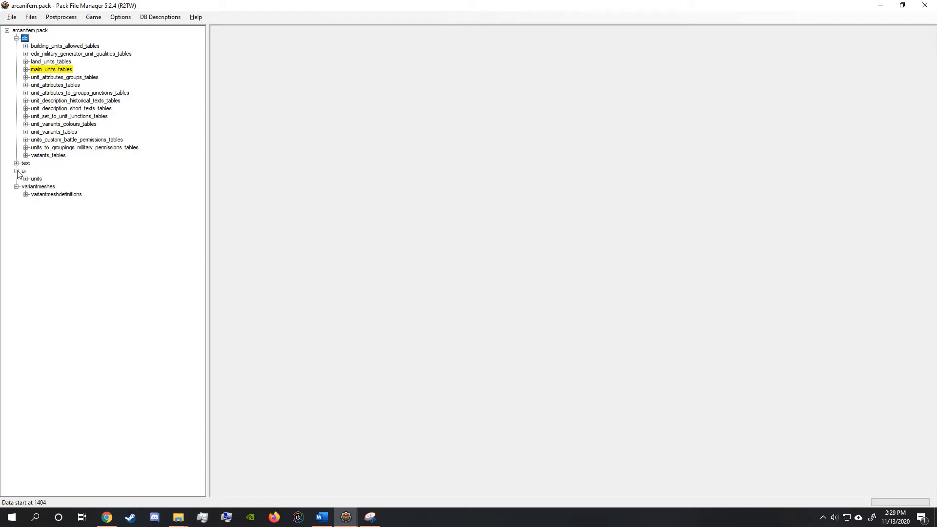
click(17, 163)
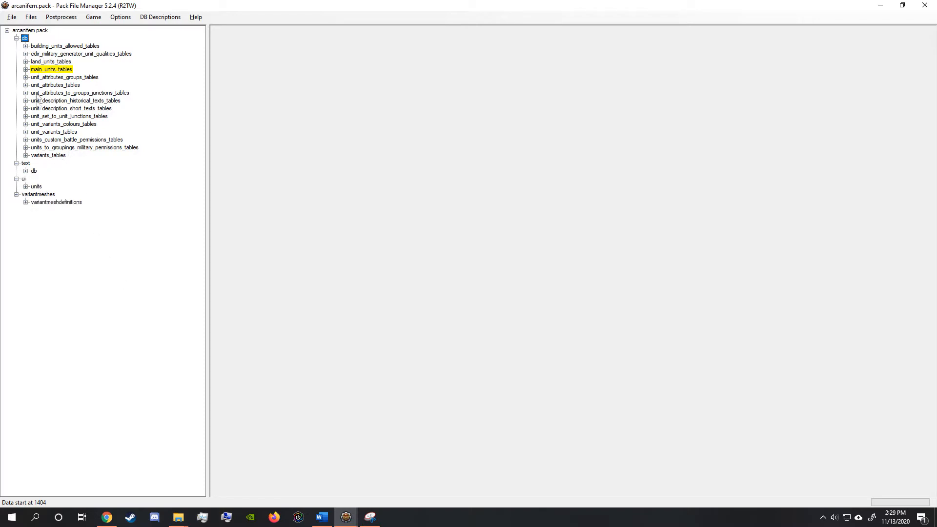
click(25, 171)
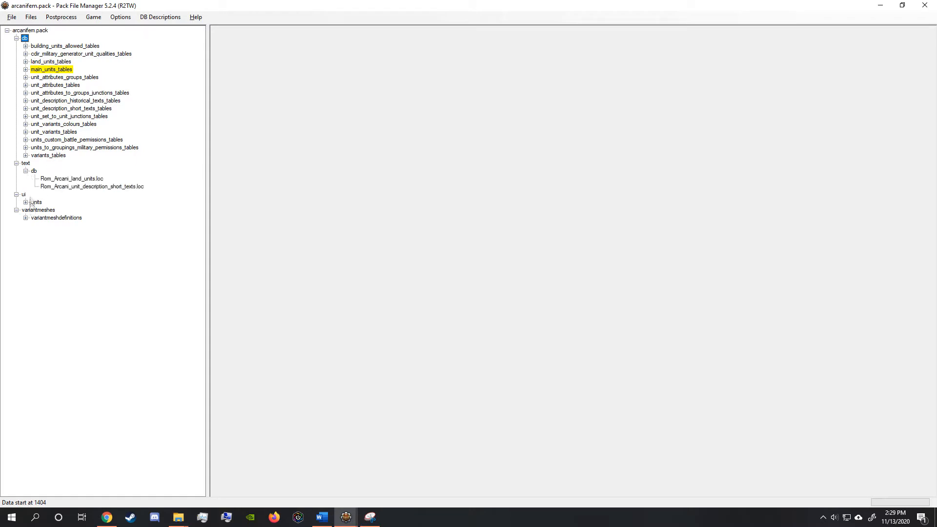
click(25, 203)
click(34, 210)
click(35, 225)
click(26, 249)
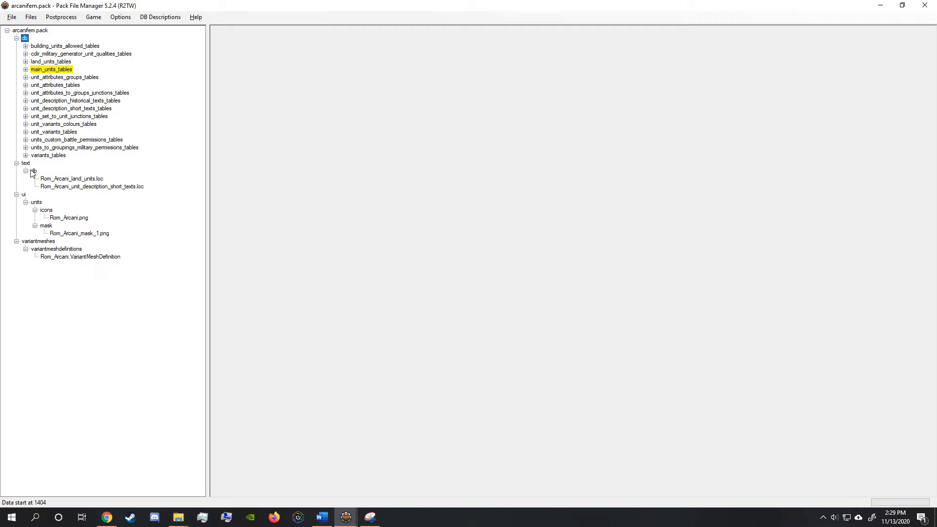
Open local_en.pack from the game's data folder as a source for adding files to arcanifem.pack
right_click(46, 31)
mouse_move(67, 38)
click(143, 38)
scroll(302, 176, down, 12)
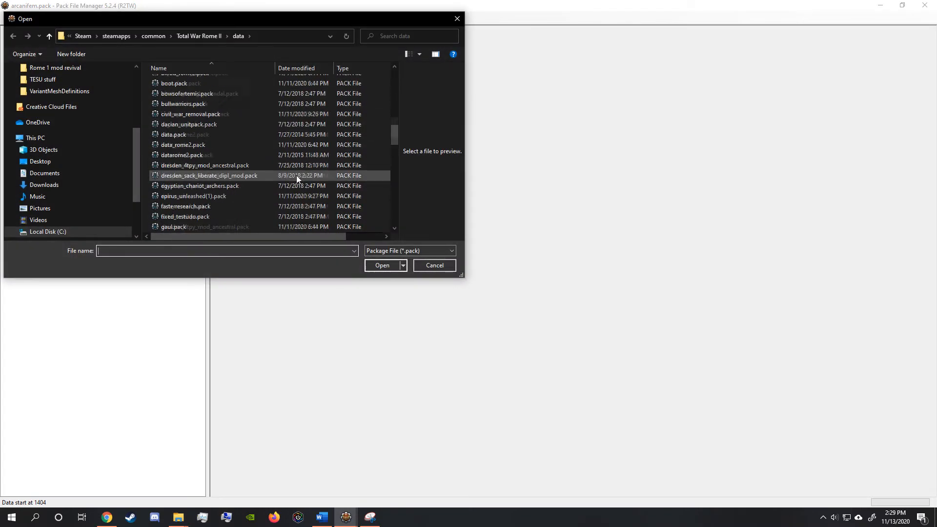
scroll(195, 104, up, 1)
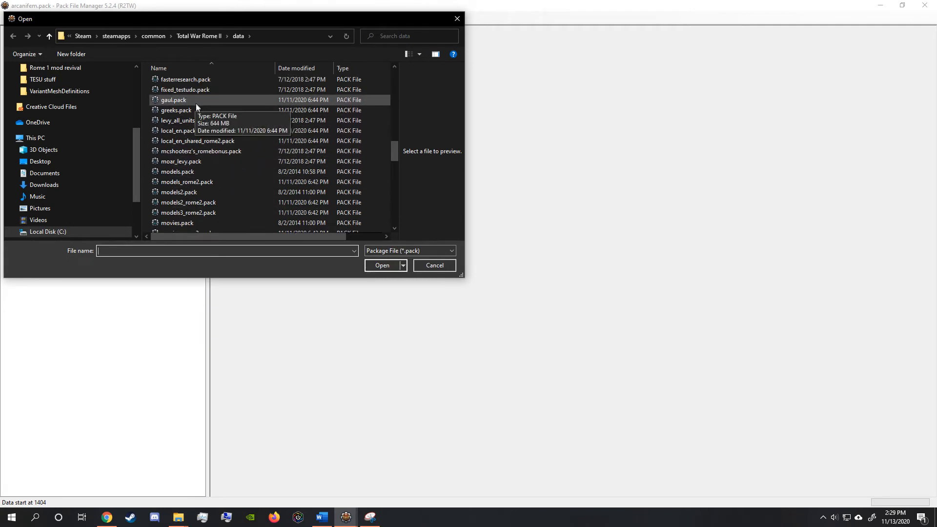
click(190, 130)
click(380, 265)
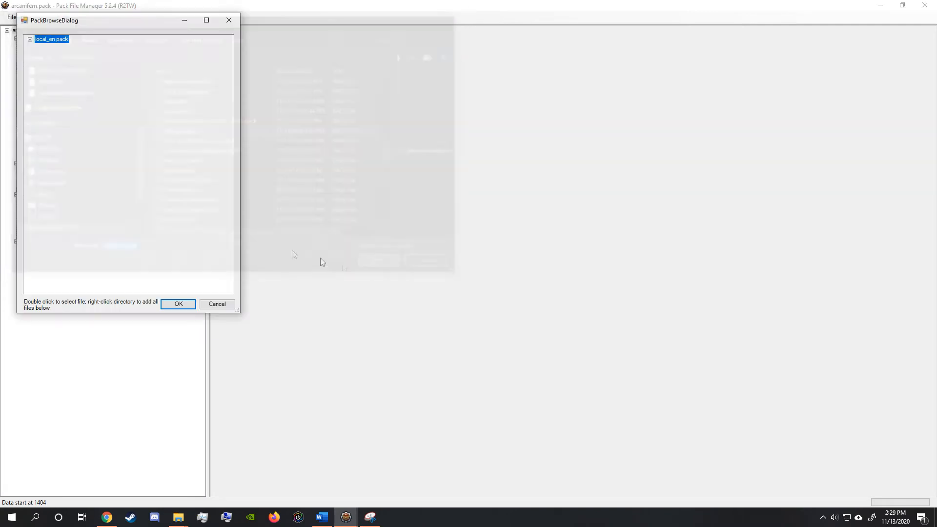
Look through the text db .loc files in local_en.pack for the unit description texts, and close the browser without adding any
click(30, 39)
click(40, 55)
click(49, 62)
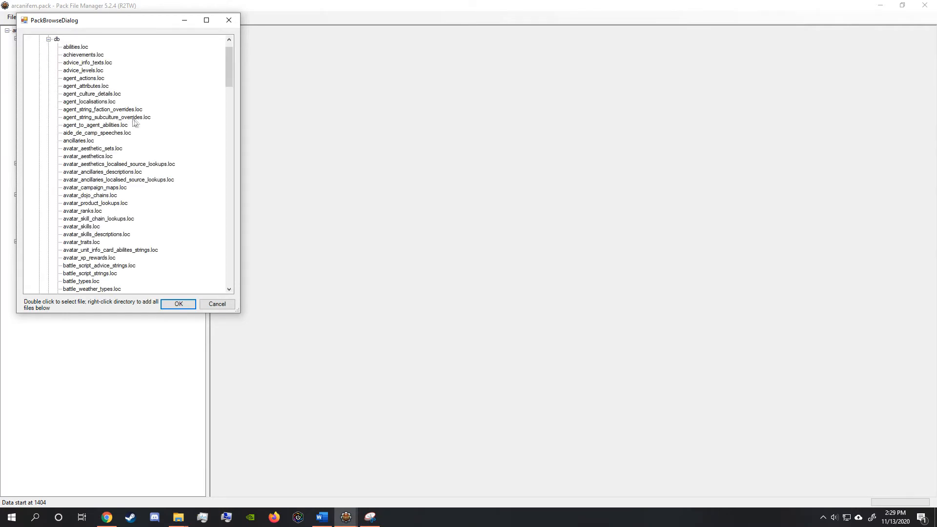
drag(129, 20, 310, 16)
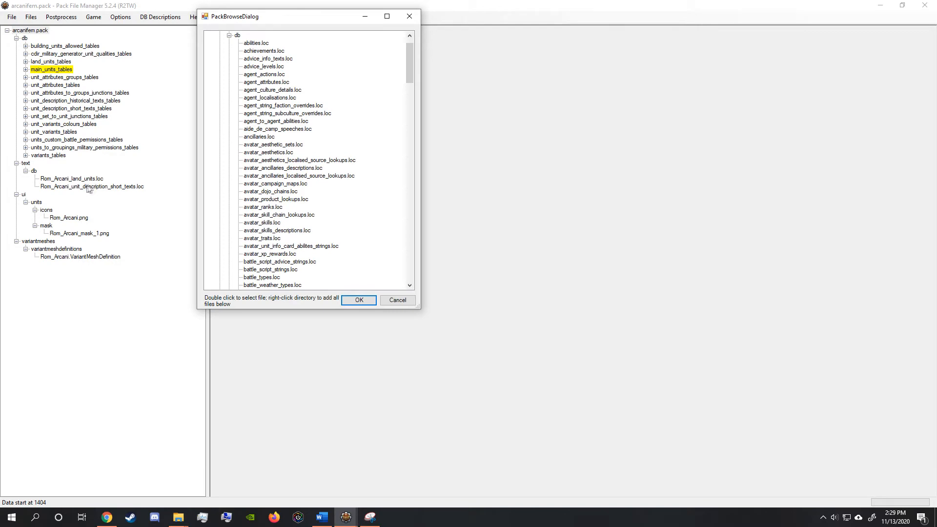
drag(411, 67, 306, 264)
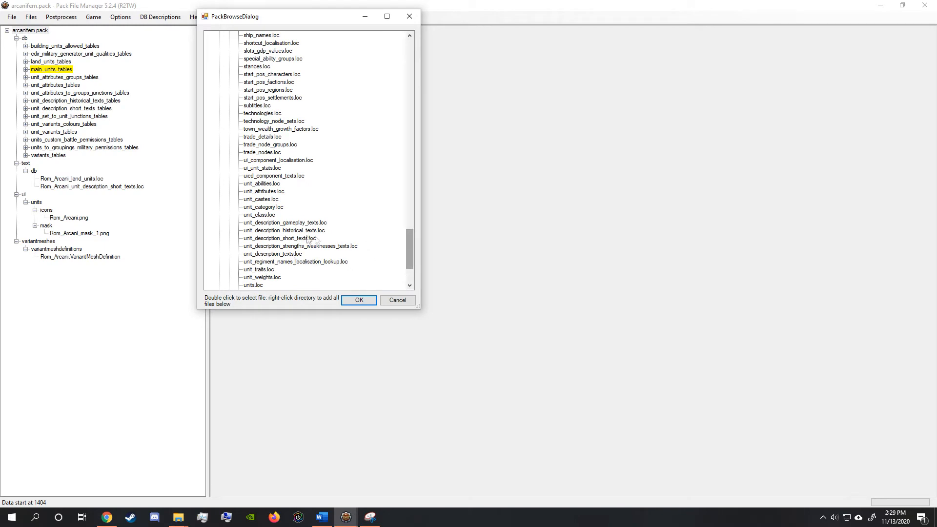
scroll(408, 254, down, 3)
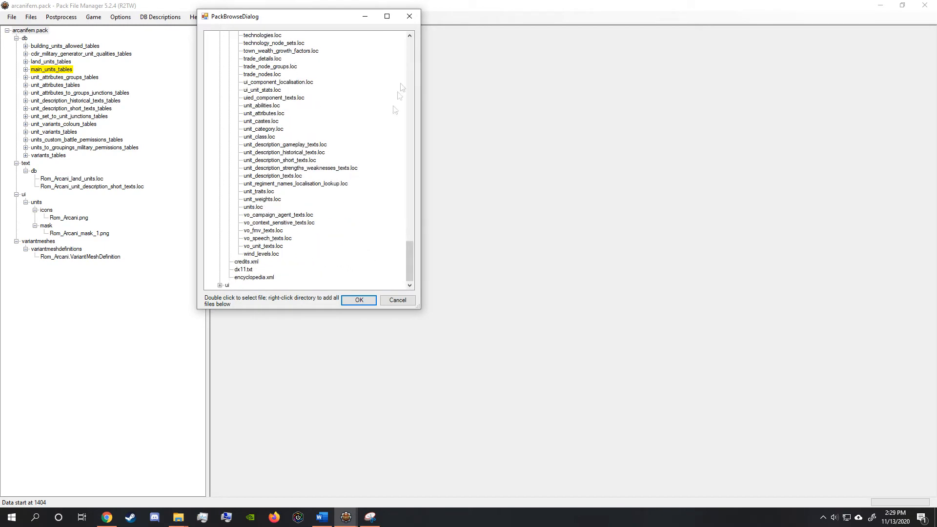
click(410, 17)
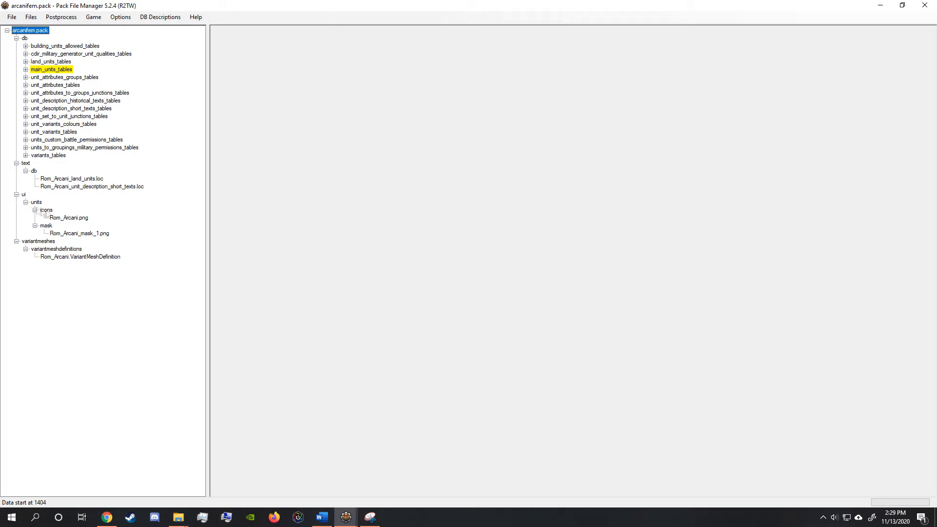
Locate the mask image Rom_Arcani_mask_1.png and the unit icon Rom_Arcani.png within the pack's ui units folder
click(95, 235)
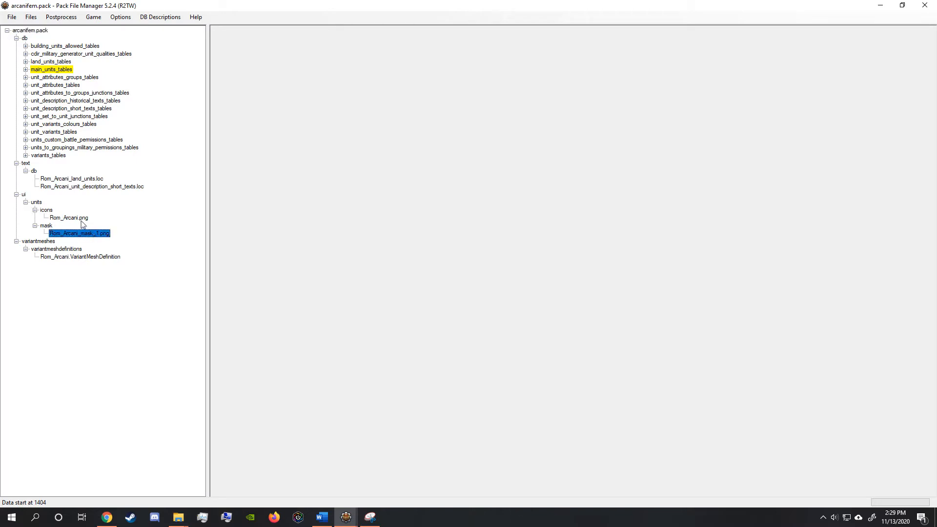
click(81, 220)
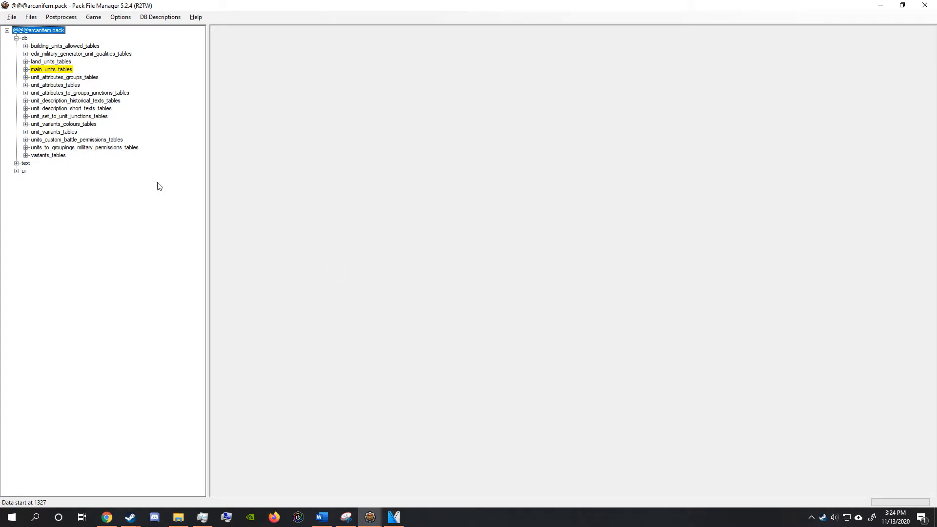
Switch to File Explorer and inspect the variantmeshes\variantmeshdefinitions folder inside PackFileModding, including its full path, and return to the pack
click(179, 520)
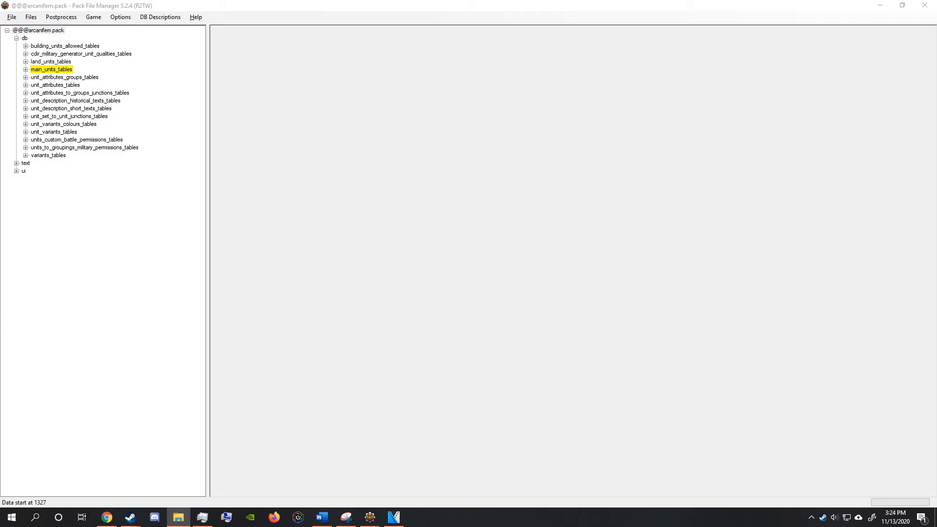
drag(1, 53, 259, 14)
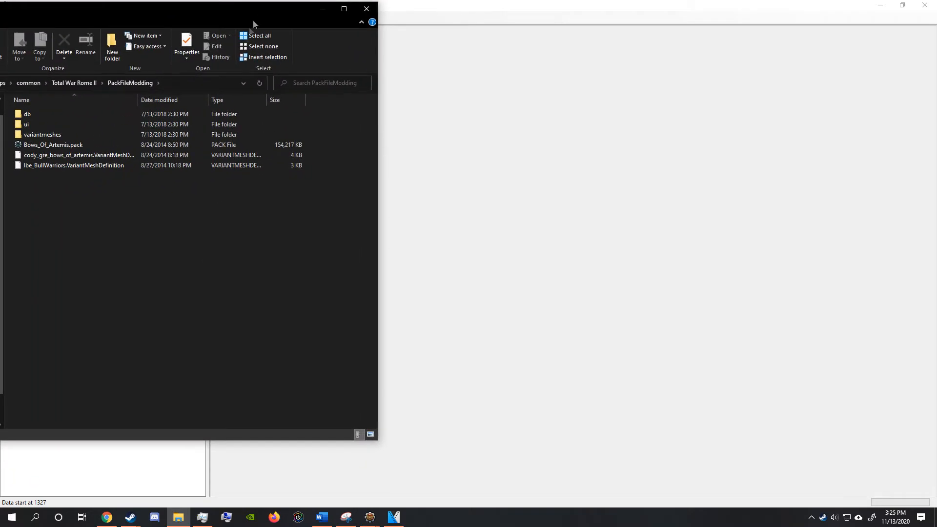
double_click(54, 135)
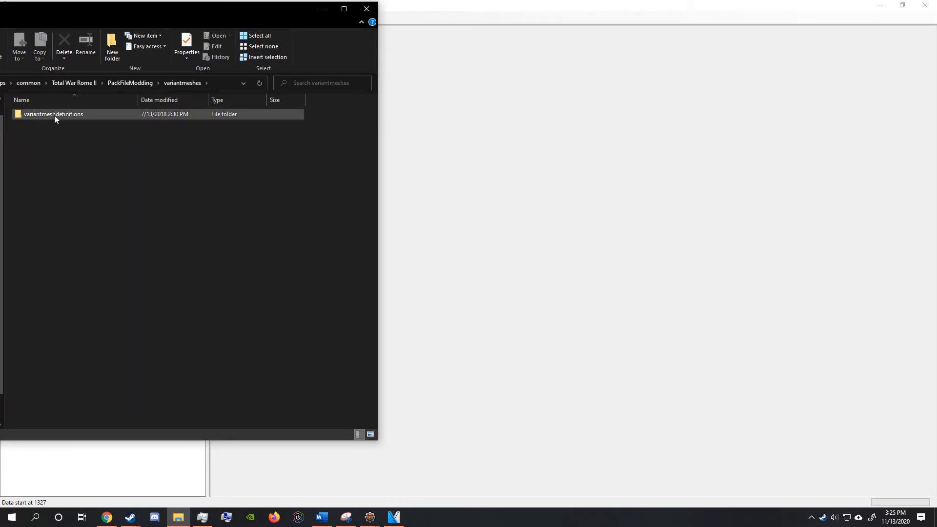
double_click(54, 116)
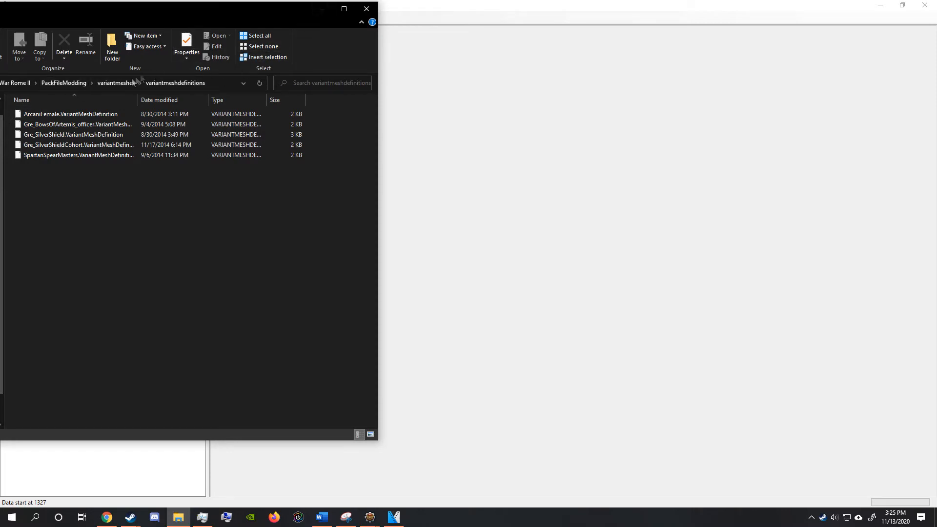
click(221, 82)
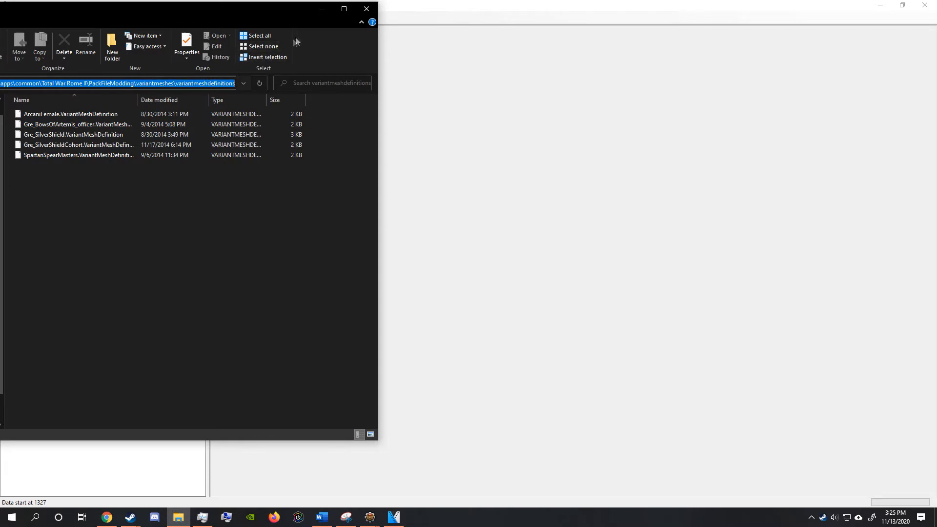
click(323, 10)
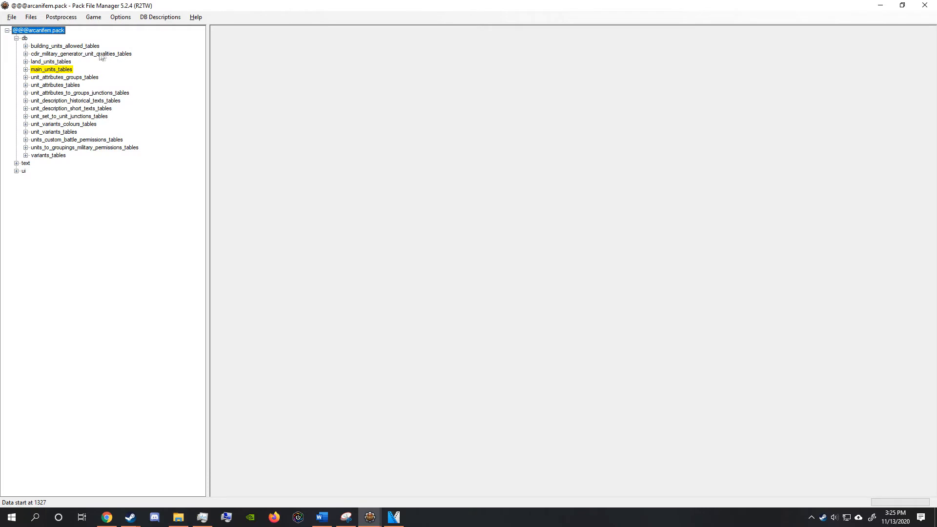
Add the variantmeshes directory from the PackFileModding folder to the pack
right_click(62, 34)
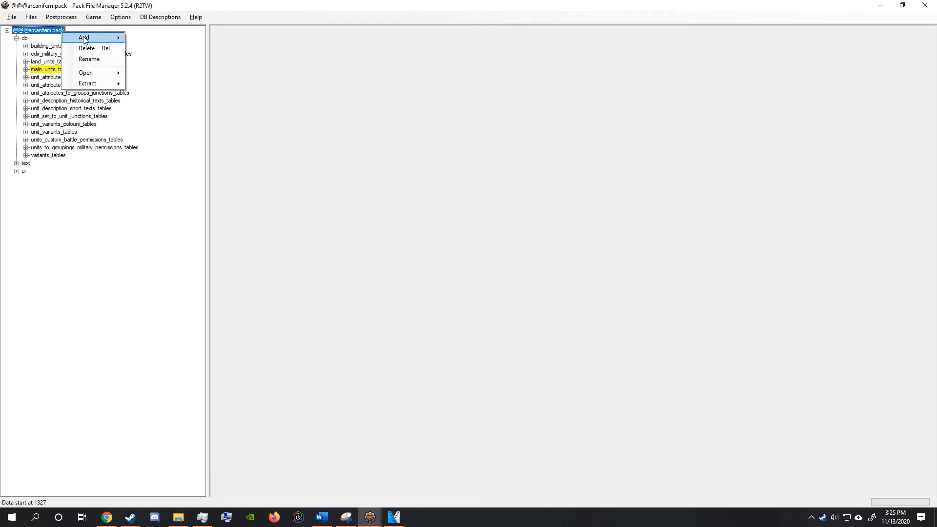
mouse_move(87, 38)
click(149, 50)
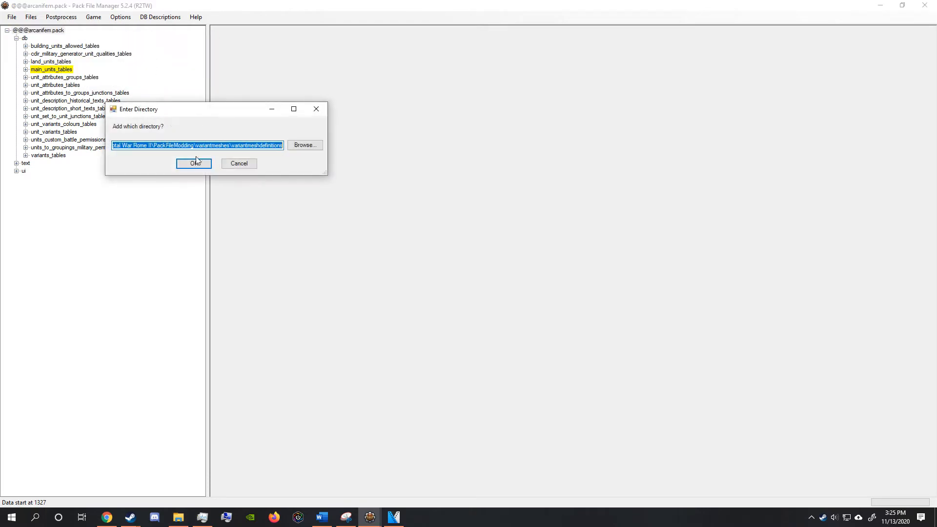
click(305, 145)
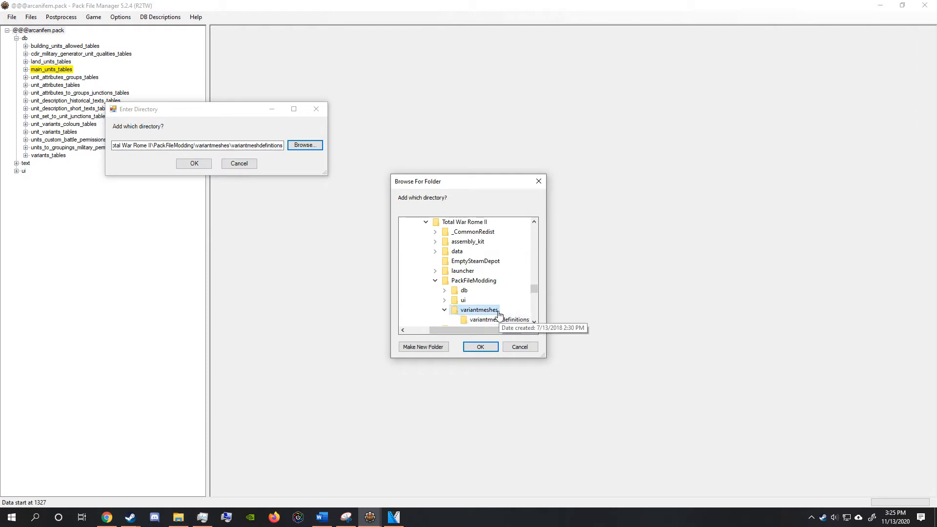
scroll(494, 293, down, 2)
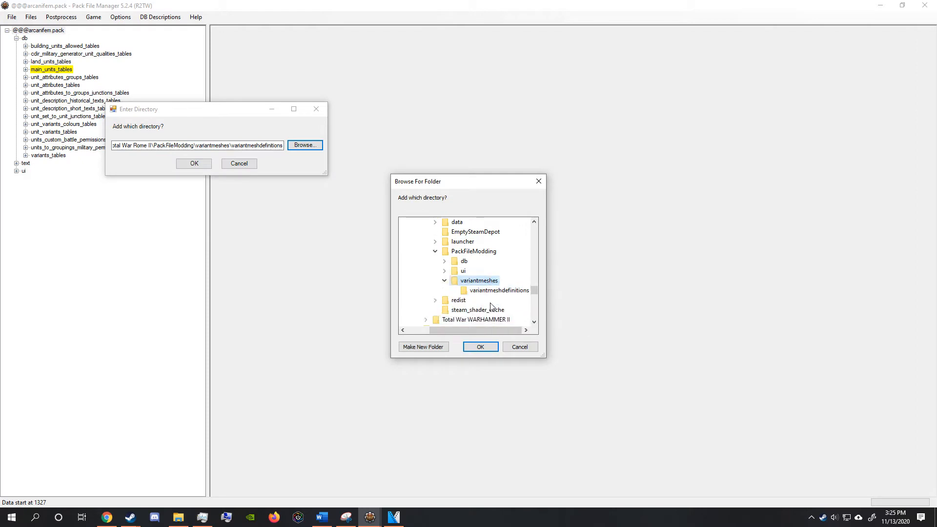
click(490, 350)
click(194, 164)
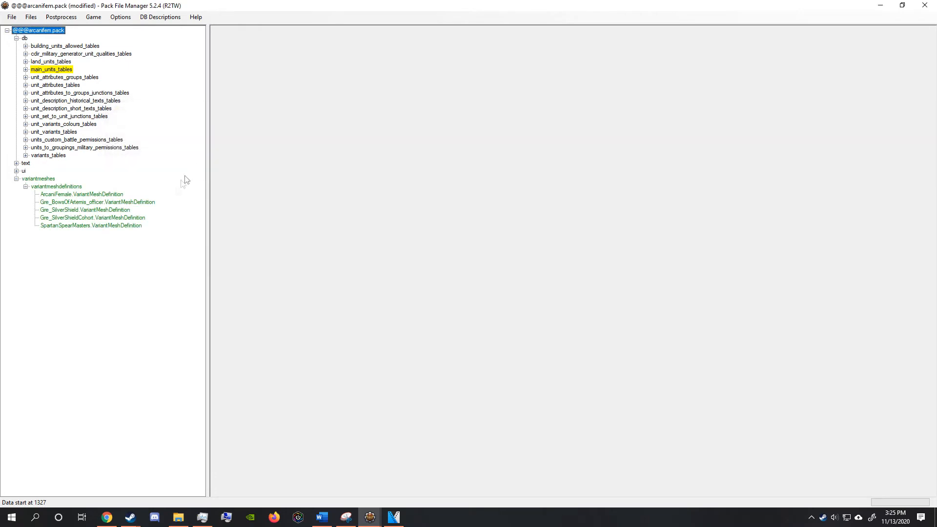
Look through the added files in the variantmeshdefinitions folder, down to SpartanSpearMasters.VariantMeshDefinition
click(43, 180)
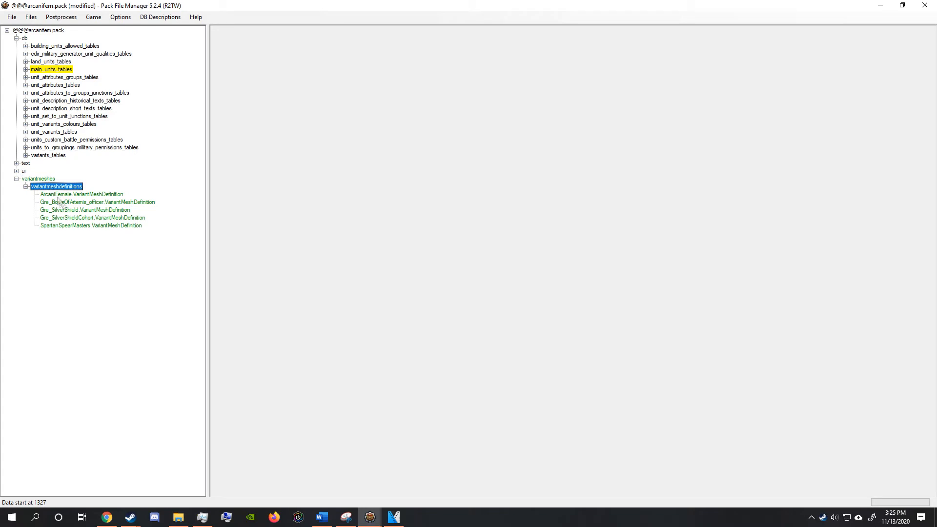
click(62, 203)
key(Down)
key(Down)
key(Down)
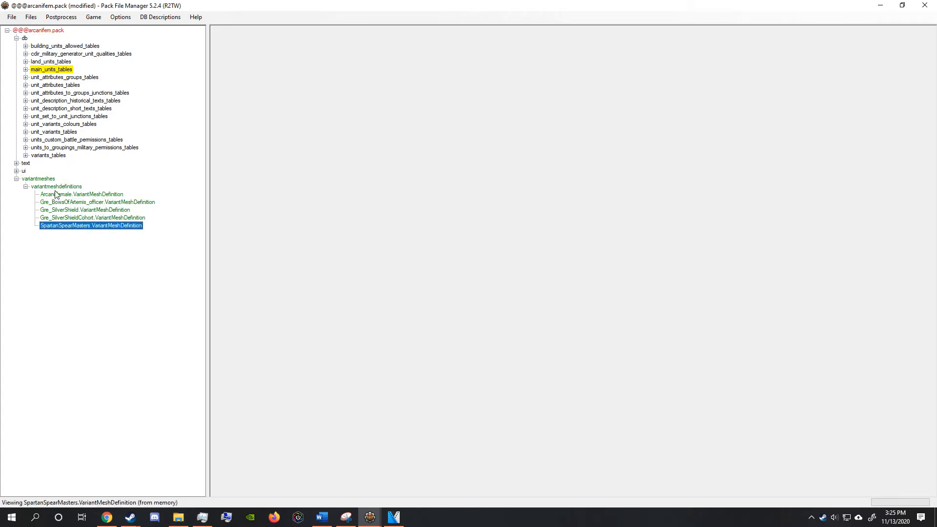
Try prefixing the name of ArcaniFemale.VariantMeshDefinition with Rom_, and restore the original name
click(56, 195)
right_click(56, 194)
click(68, 216)
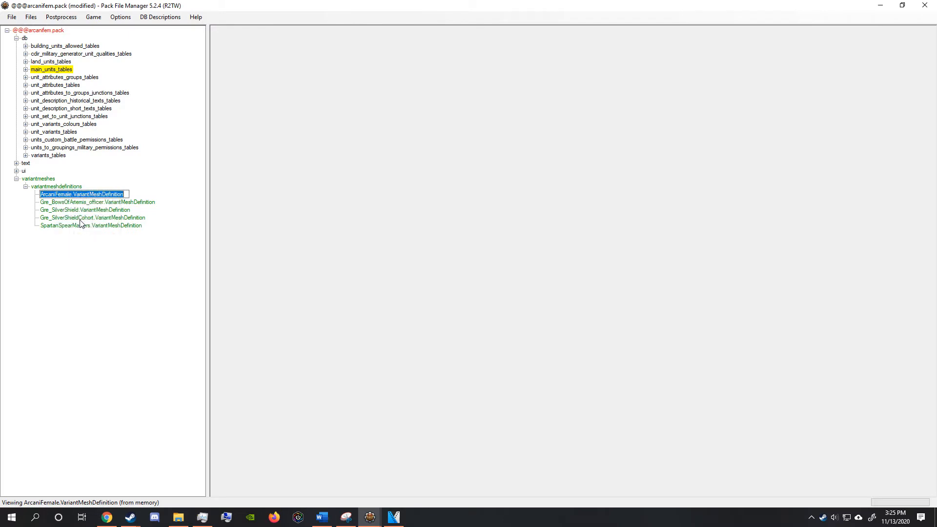
key(Home)
text(Rom_)
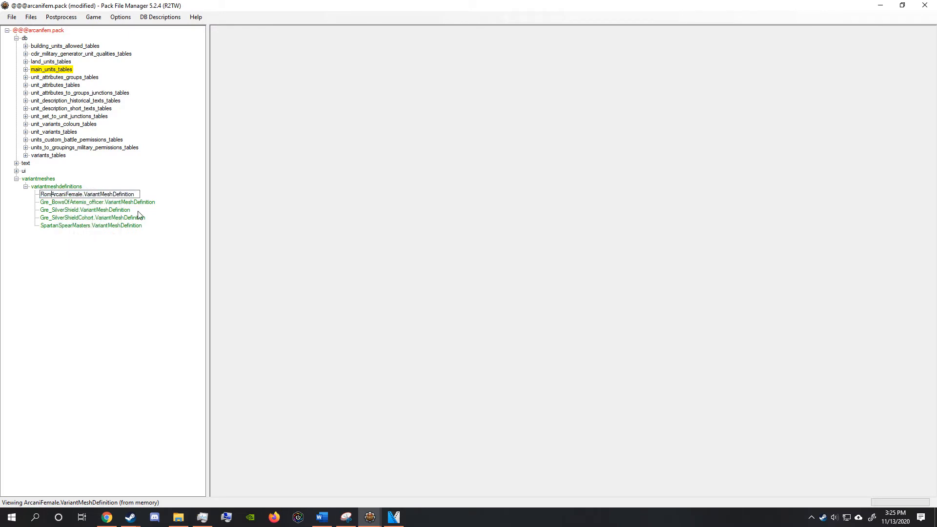
key(BackSpace)
key(BackSpace)
key(BackSpace)
key(BackSpace)
key(Return)
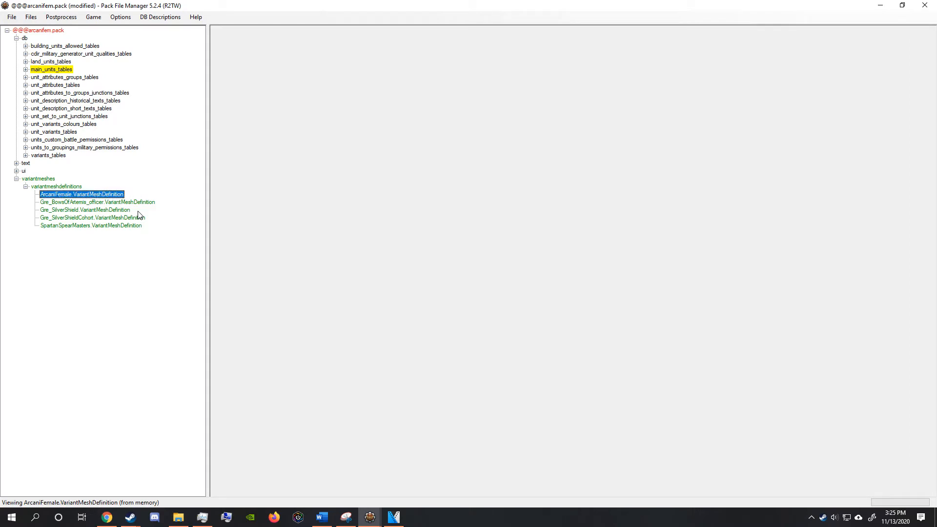
Save the modified pack file
click(12, 17)
click(20, 73)
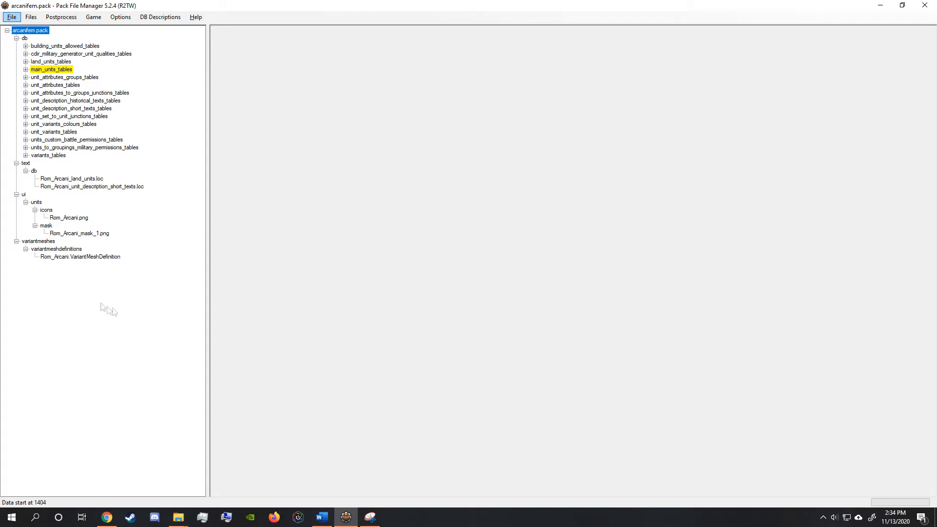
Copy the name Rom_Arcani from the Rom_Arcani.VariantMeshDefinition file without renaming it
click(74, 259)
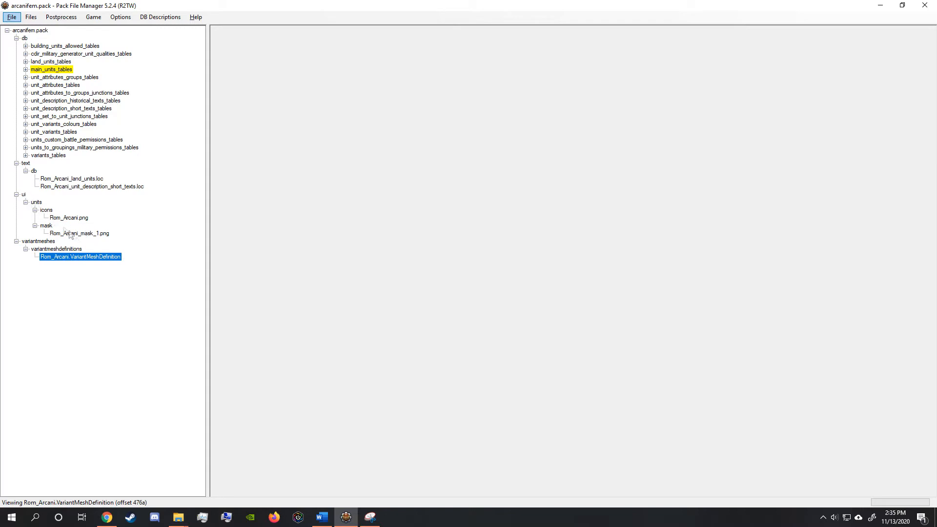
right_click(72, 259)
click(98, 284)
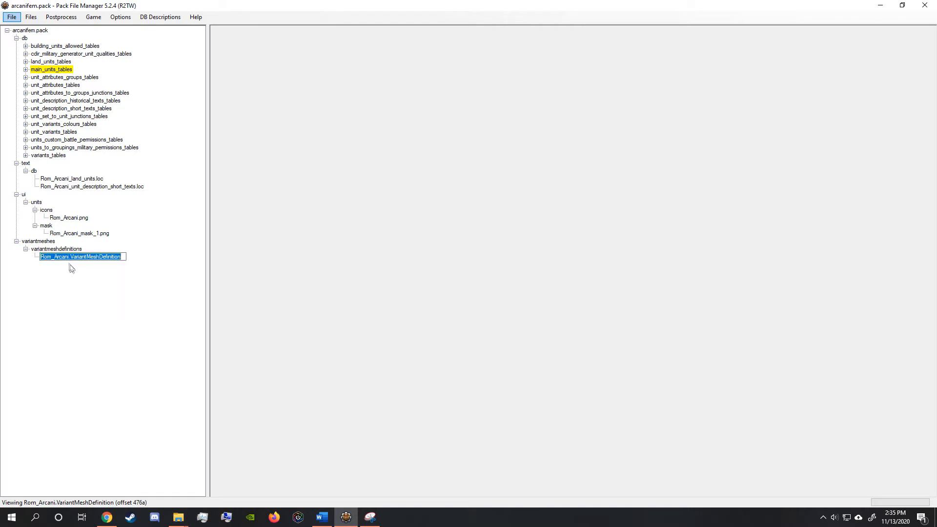
drag(70, 257, 38, 261)
key(ctrl+c)
click(78, 267)
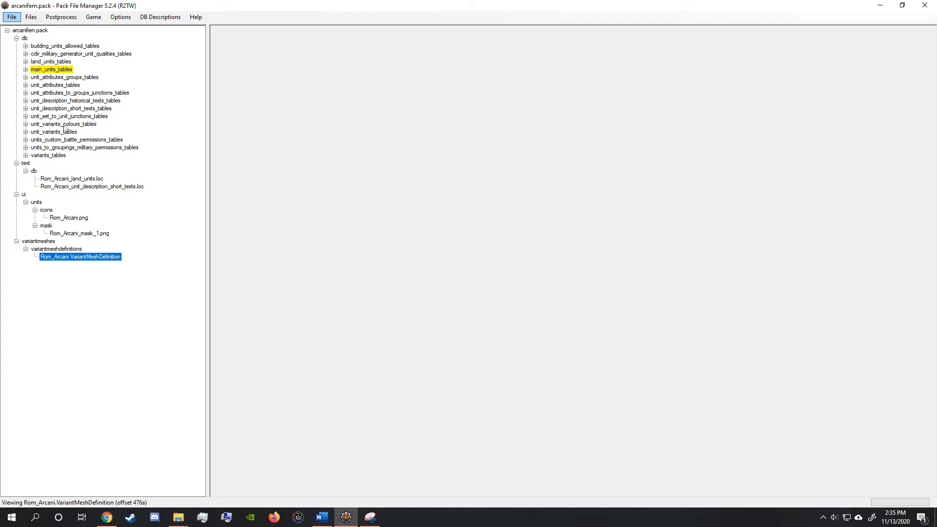
Check the text entry in Rom_Arcani_land_units.loc and the variant name in the ArcaniFemale_variants table
click(84, 187)
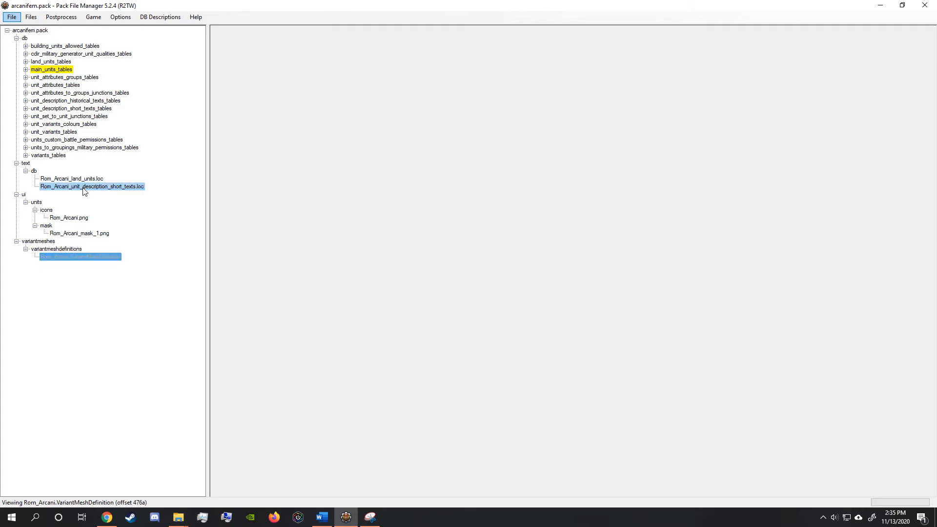
click(71, 179)
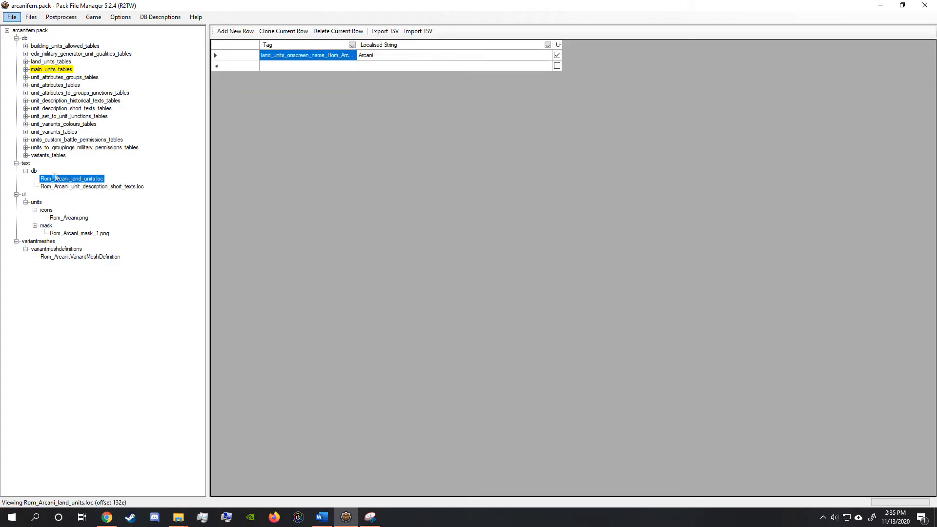
click(25, 155)
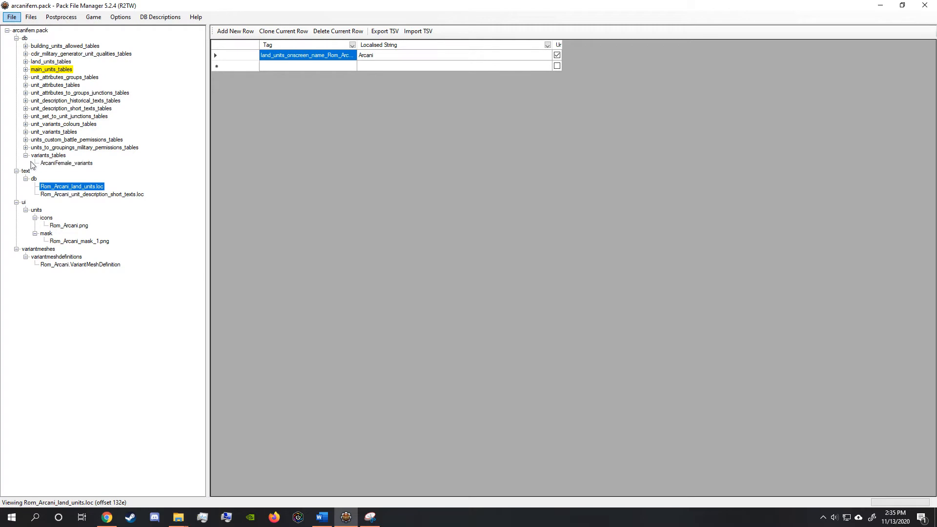
click(49, 163)
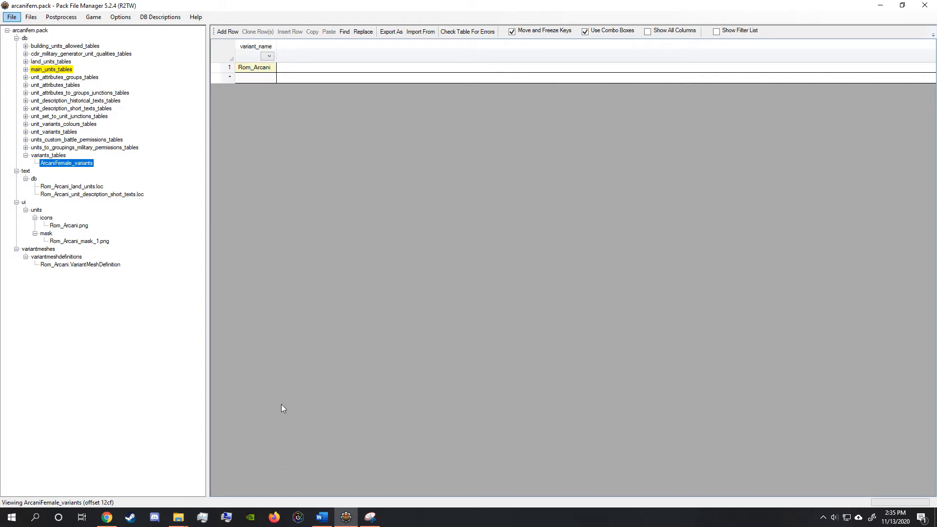
Try adding a second row with variant_name Rom_Arcani to the ArcaniFemale_variants table, and delete that row
click(220, 68)
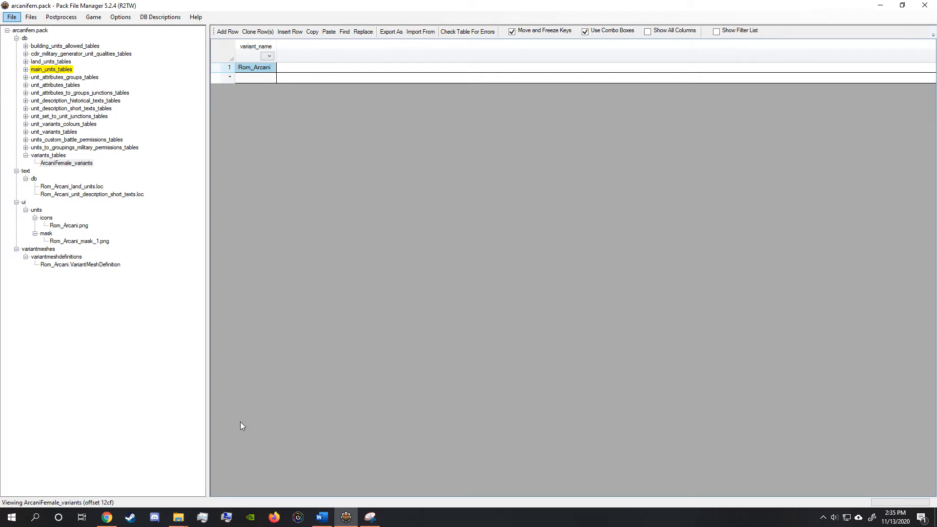
click(229, 32)
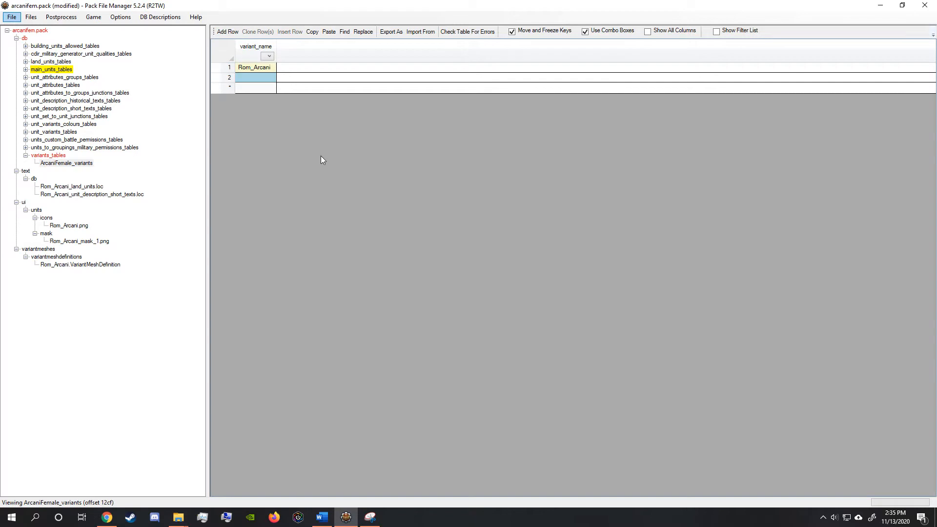
click(254, 79)
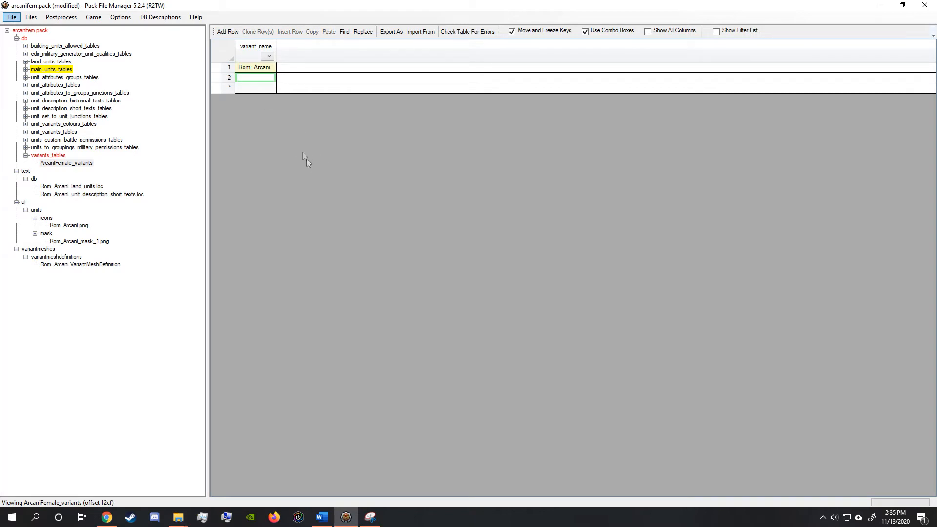
text(Rom)
key(BackSpace)
key(BackSpace)
right_click(331, 156)
click(264, 79)
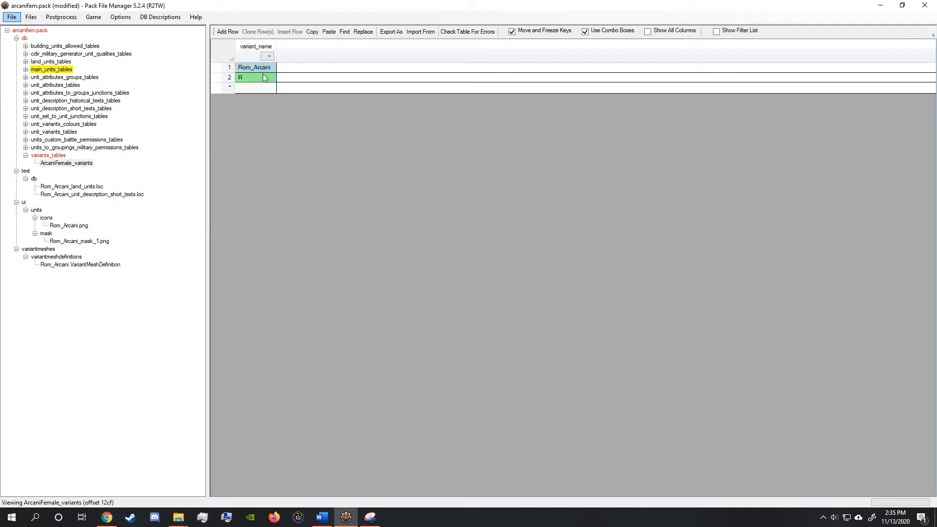
key(ctrl+v)
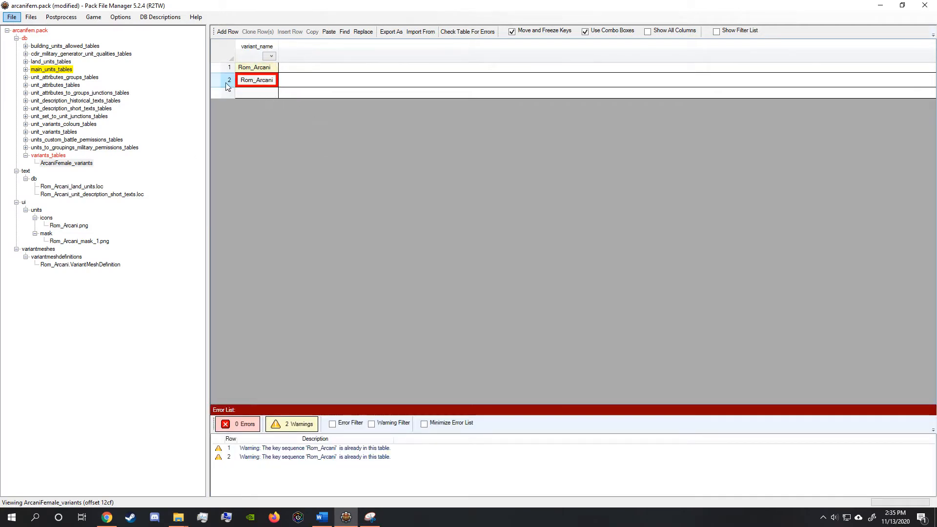
key(Delete)
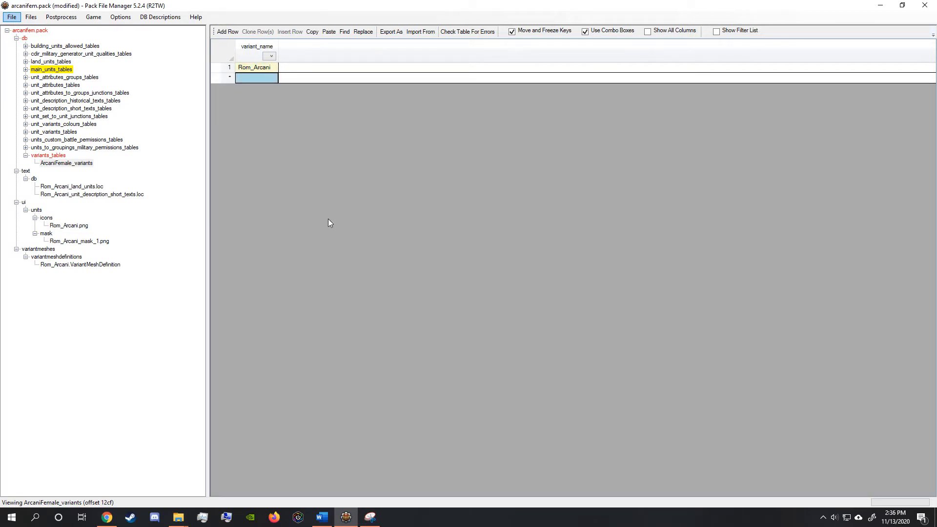
key(Up)
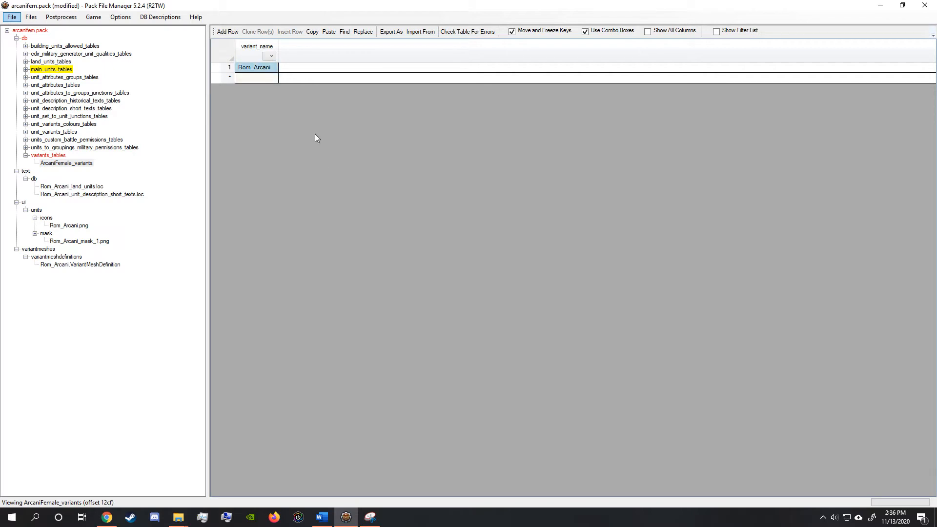
Examine the military groups in ArcaniFemale_units_to_groupings_military_permissions and the faction rows in ArcaniFemale_units_custom_battle_permissions
click(25, 148)
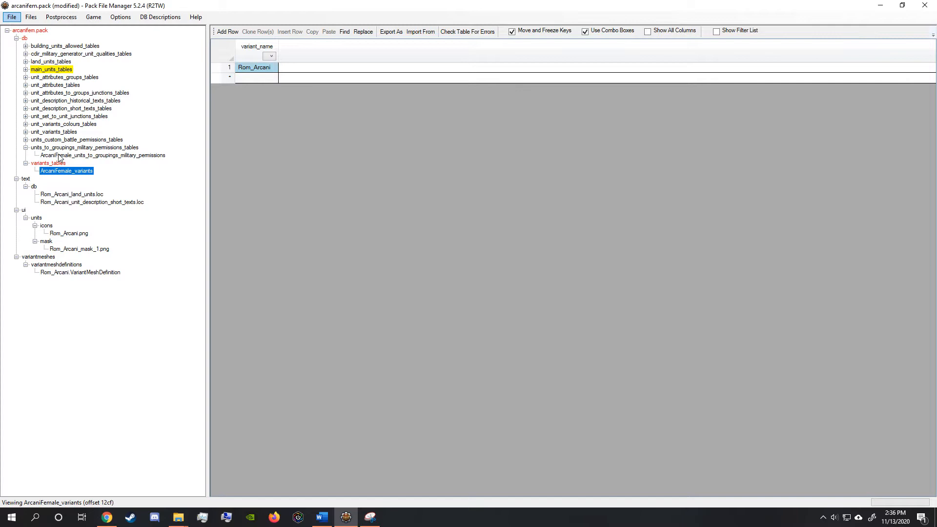
click(99, 156)
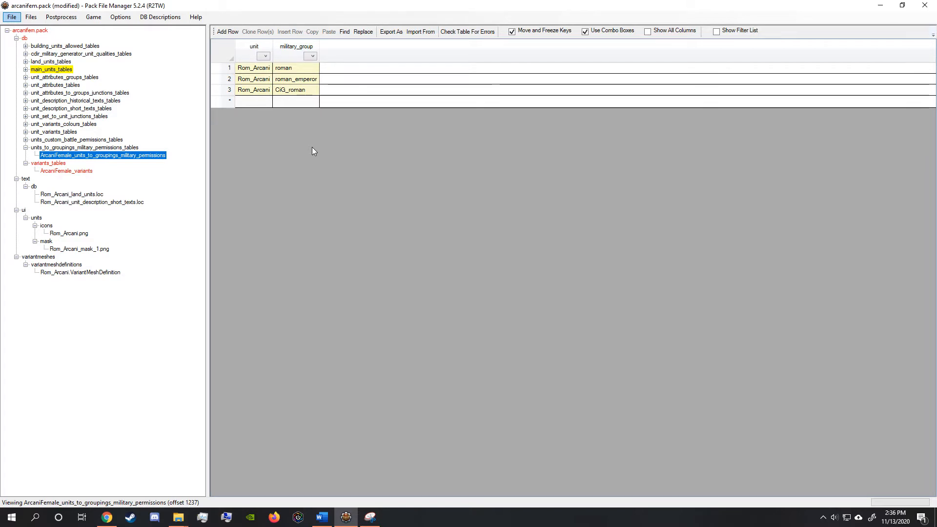
click(248, 71)
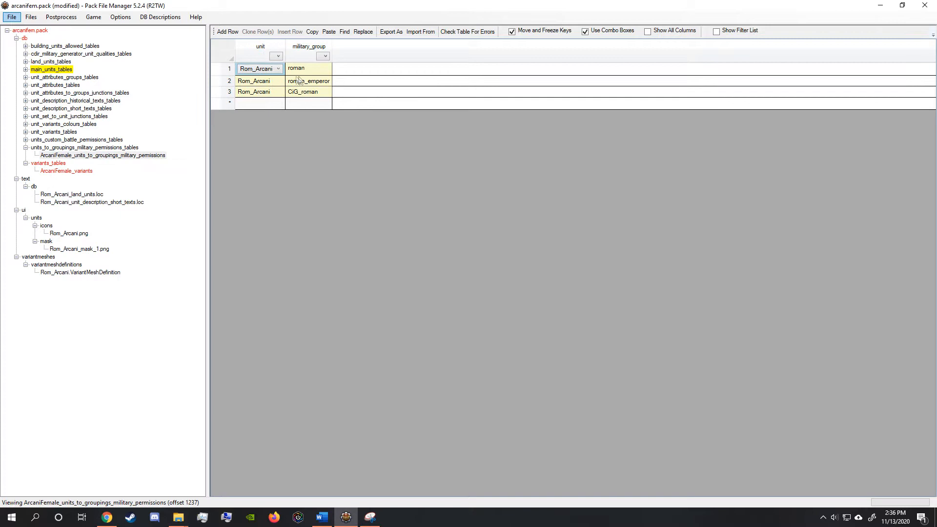
click(318, 71)
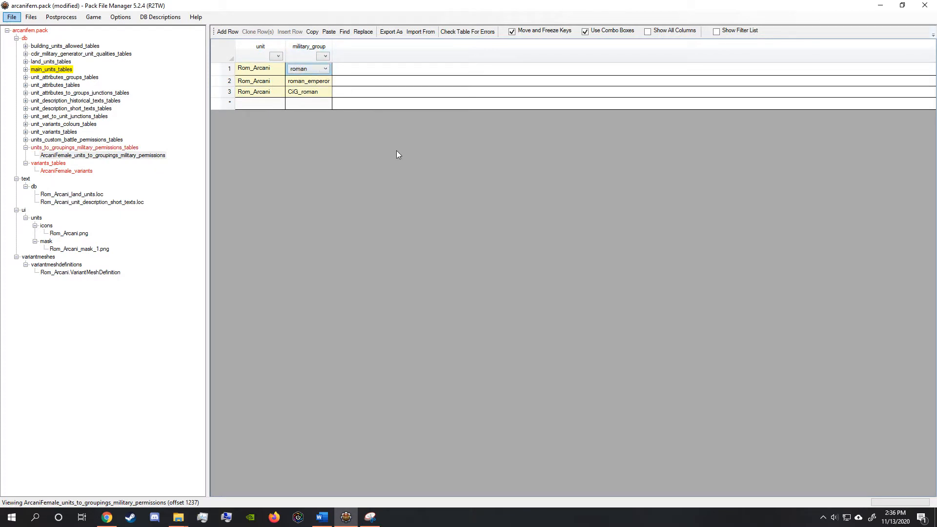
click(313, 81)
click(316, 93)
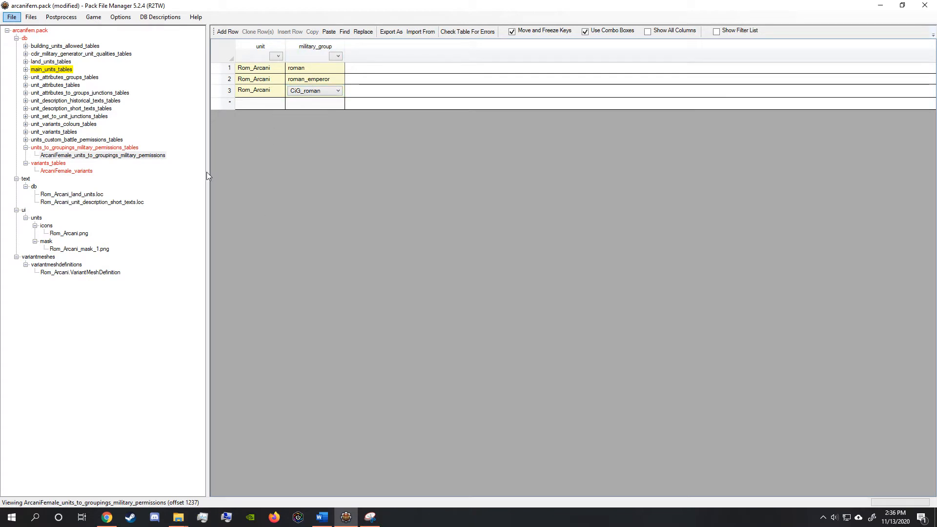
click(25, 140)
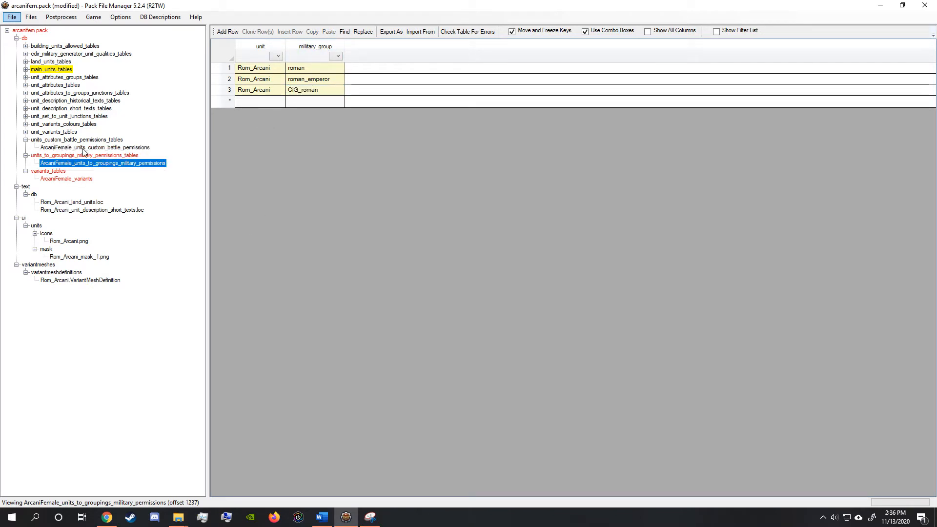
click(113, 148)
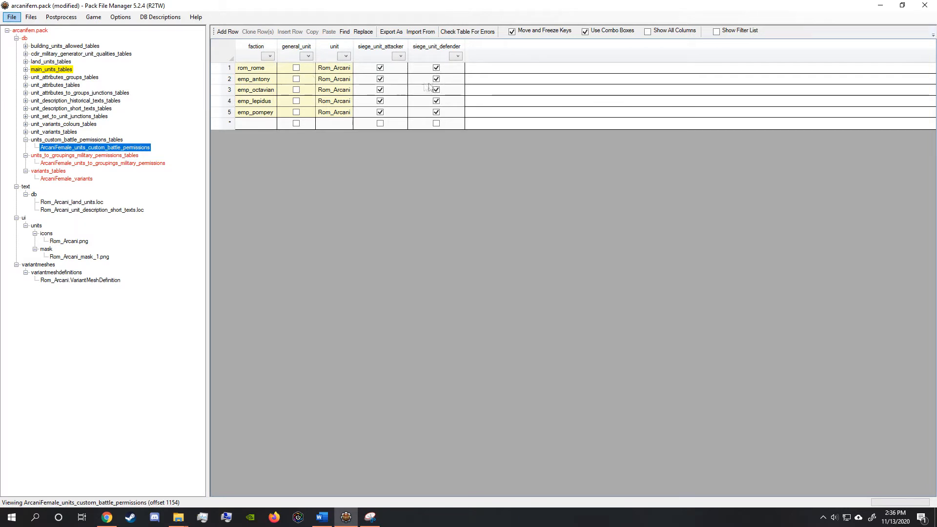
Examine the variant and unit_card entries of the Rom_Arcani row in the ArcaniFemale_unit_variants table
click(26, 132)
click(72, 140)
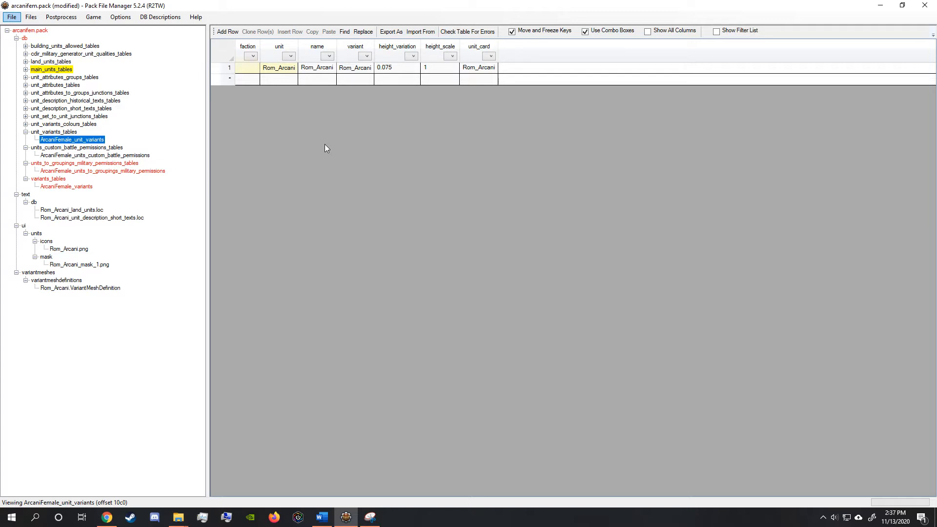
click(358, 70)
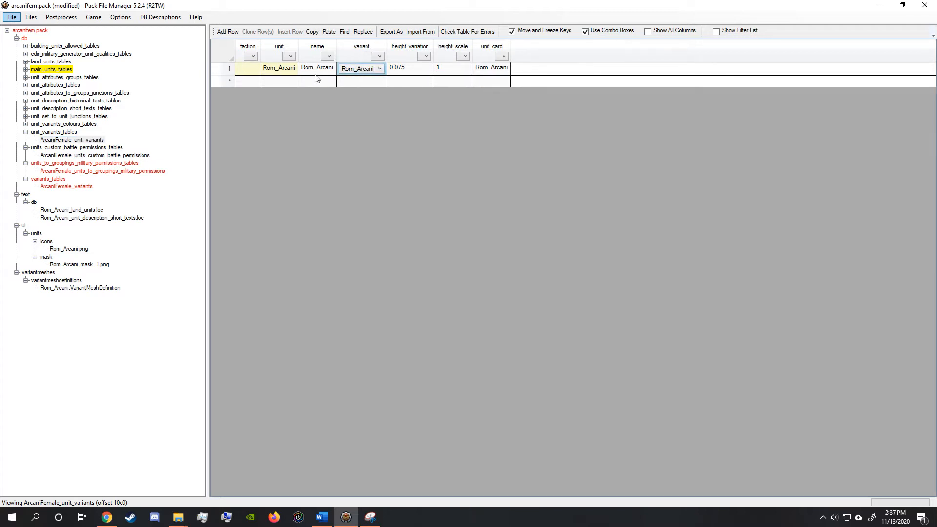
click(458, 165)
click(488, 69)
click(491, 70)
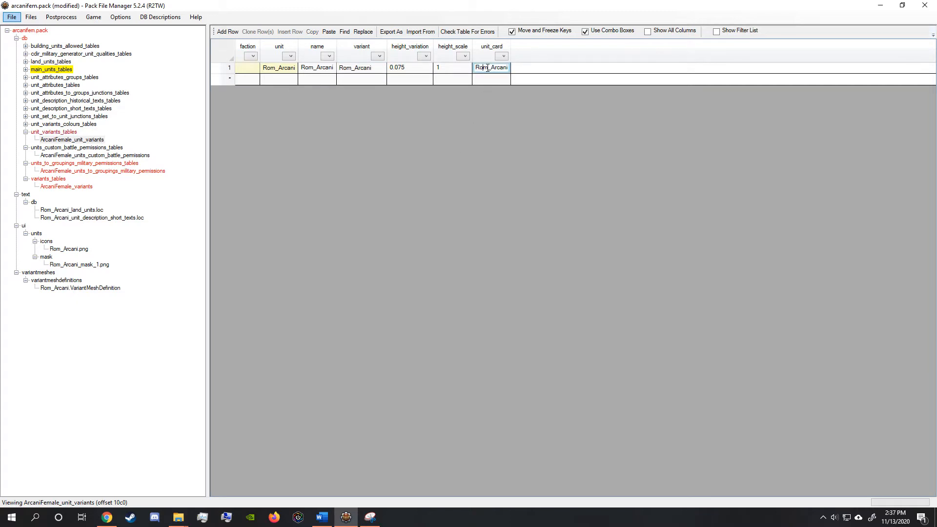
Examine the faction rows and colour values for Rom_Arcani in the ArcaniFemale_unit_variants_colours table
click(503, 96)
click(407, 72)
click(440, 139)
click(26, 124)
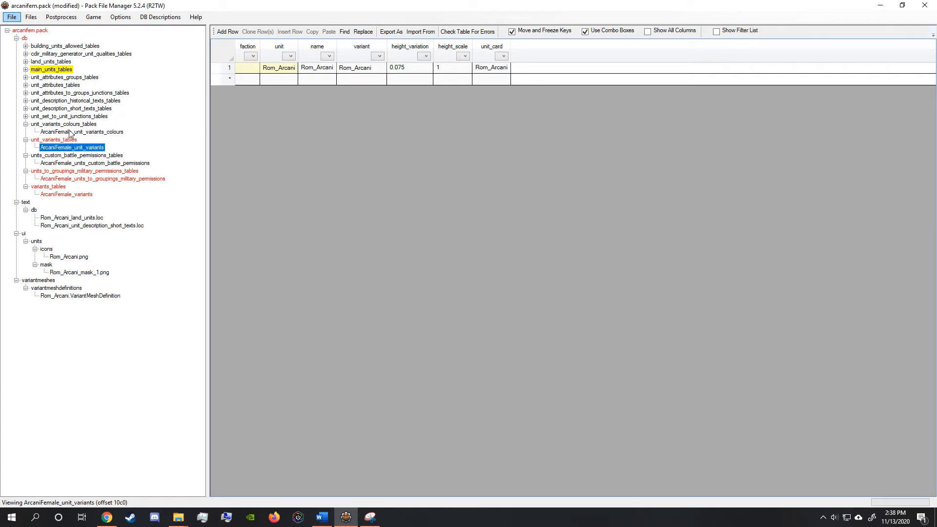
click(70, 132)
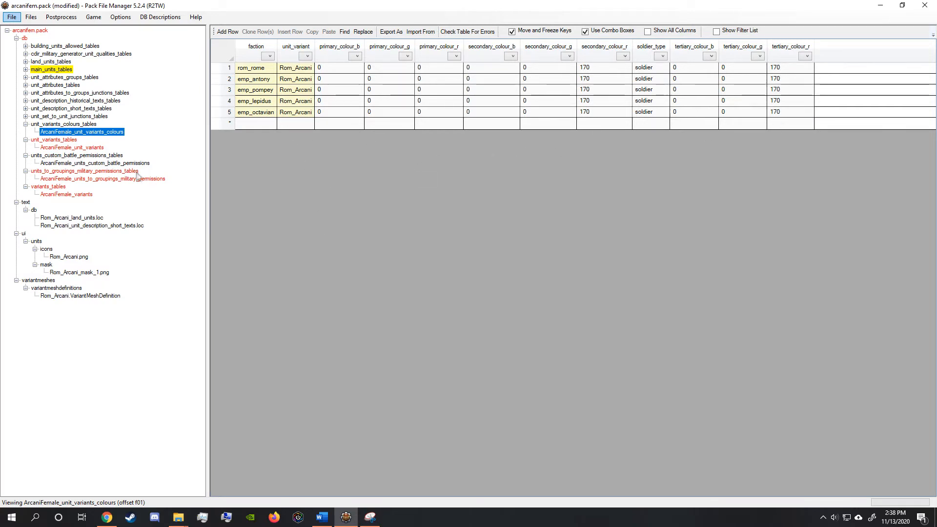
Examine the Rom_Arcani unit_record and the available unit_set options in the ArcaniFemale_unit_set_to_unit_junctions table
click(26, 117)
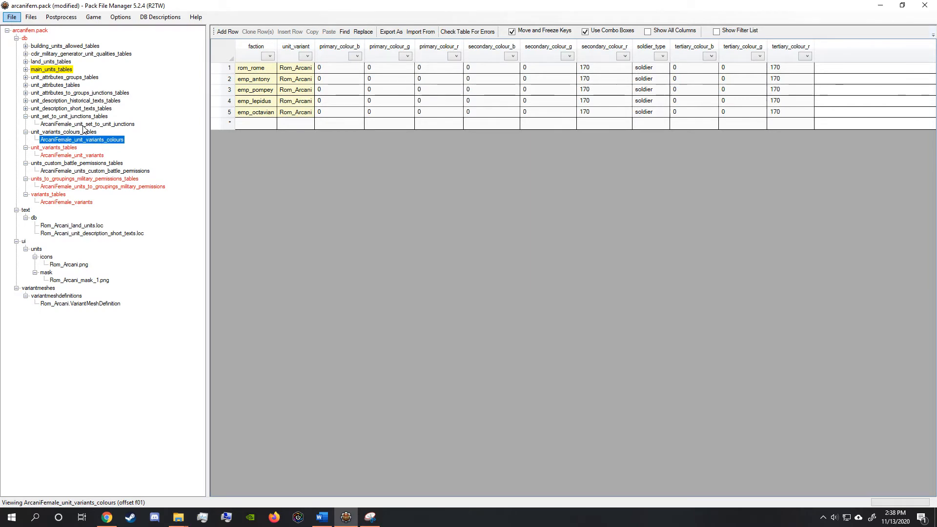
click(83, 125)
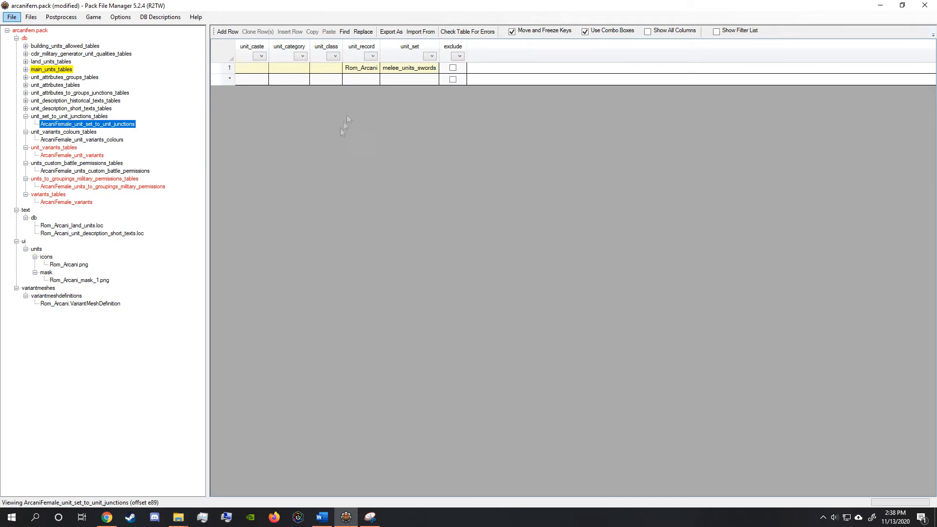
click(359, 68)
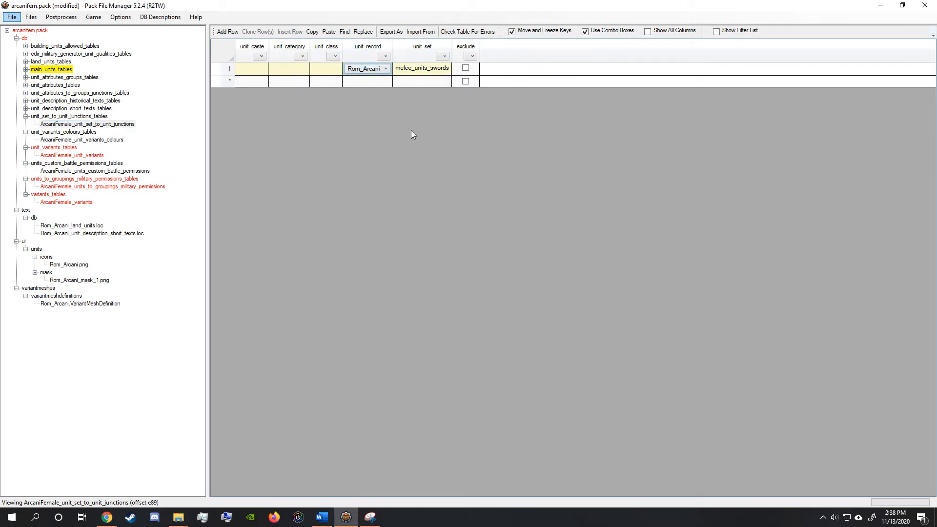
click(417, 69)
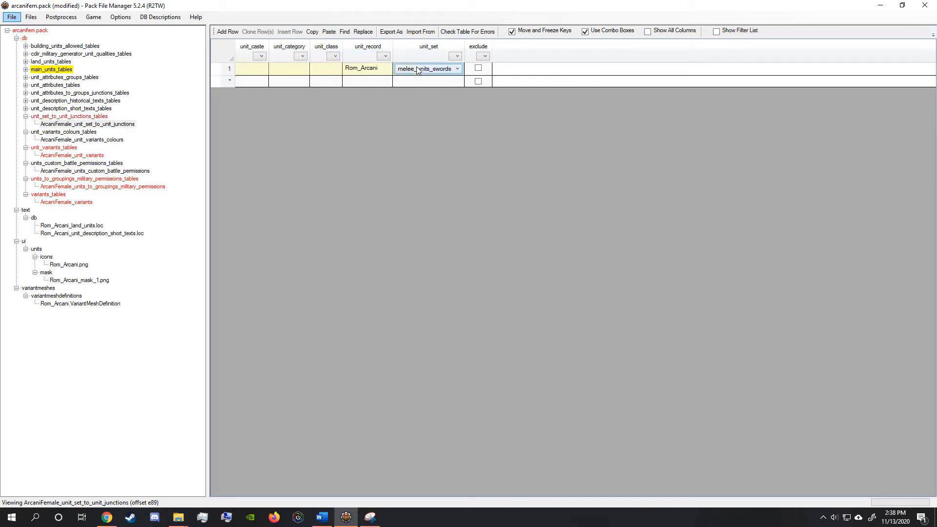
click(442, 71)
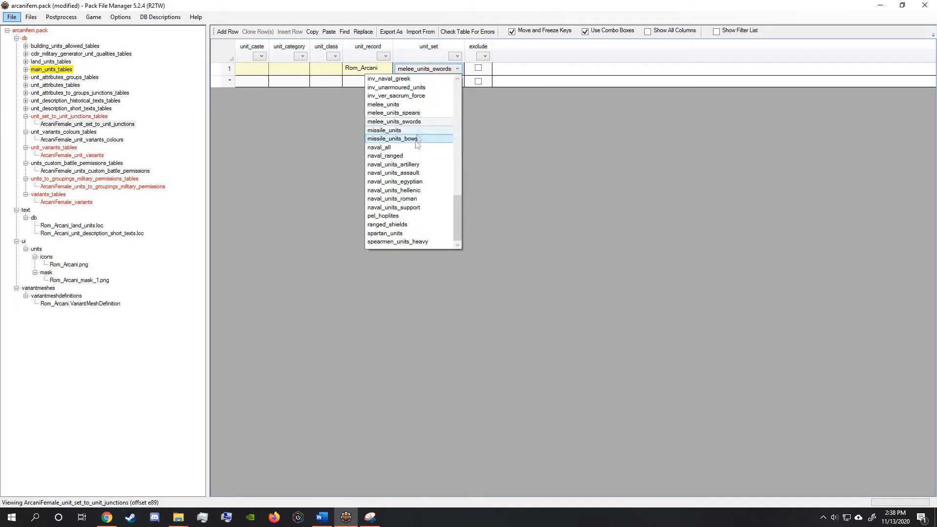
scroll(416, 201, up, 15)
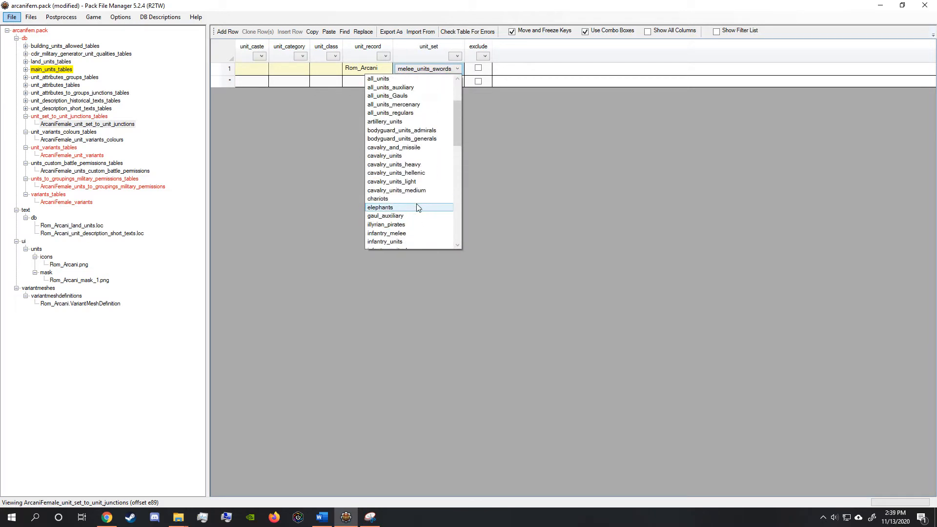
scroll(417, 194, down, 15)
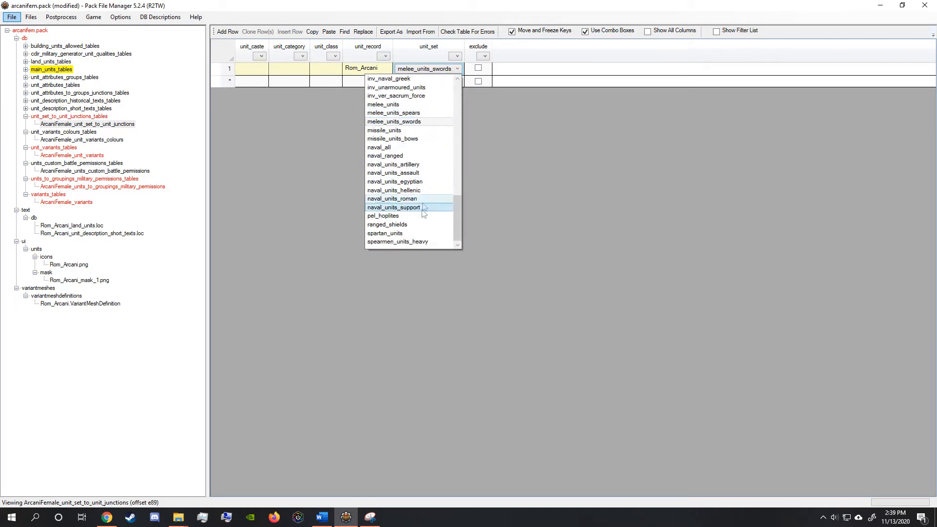
click(436, 72)
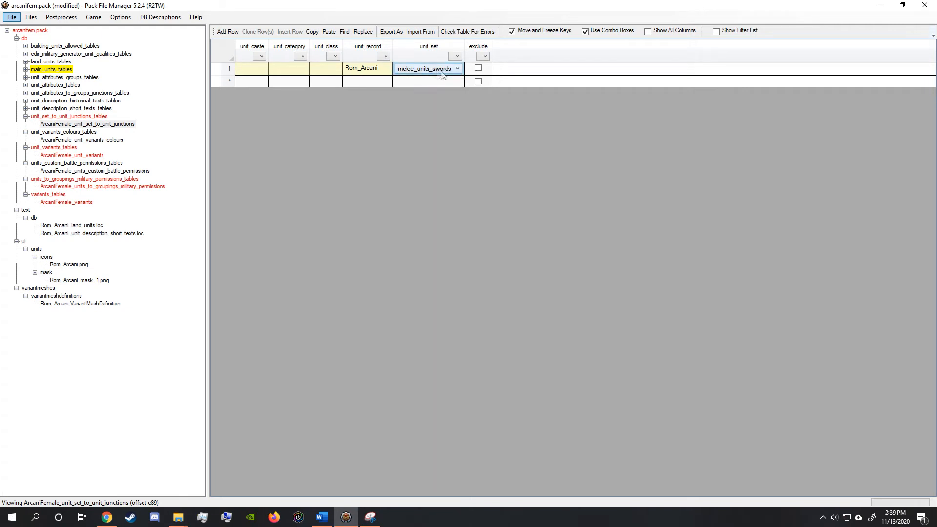
Check the keys in the ArcaniFemale_unit_description_short_texts and ArcaniFem_unit_description_historical_texts tables
click(26, 108)
click(76, 117)
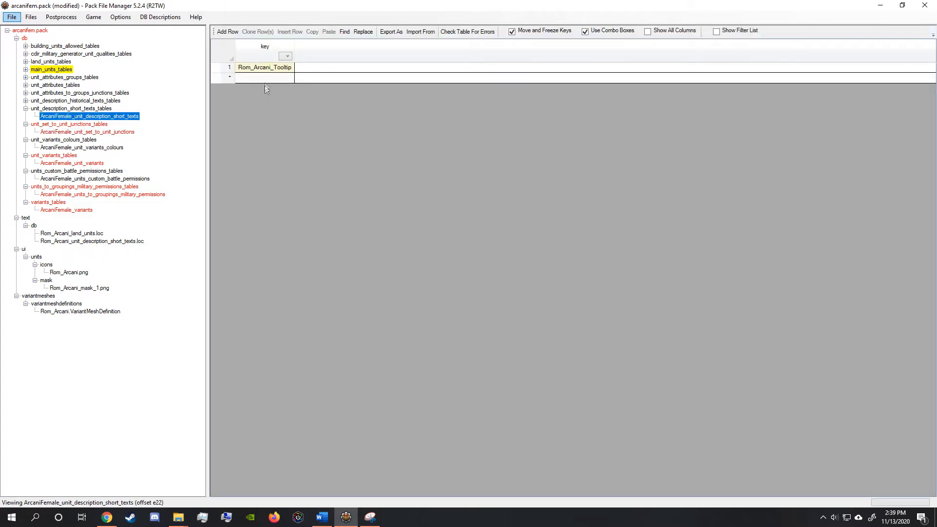
click(25, 101)
click(68, 109)
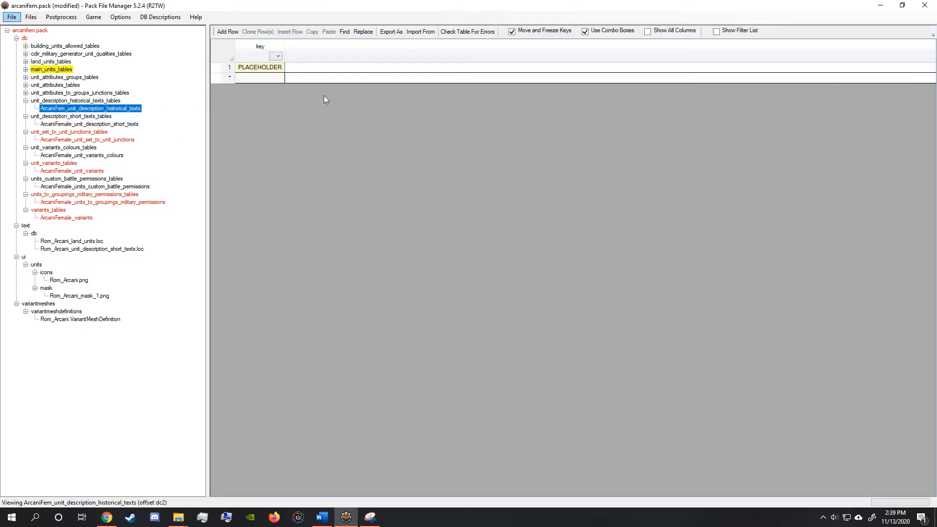
Compare the Rom_Arcani land unit key with the group name in ArcaniFemale_unit_attributes_groups and the attribute_group entries in ArcaniFemale_unit_attributes_to_groups_junctions
click(25, 93)
click(83, 100)
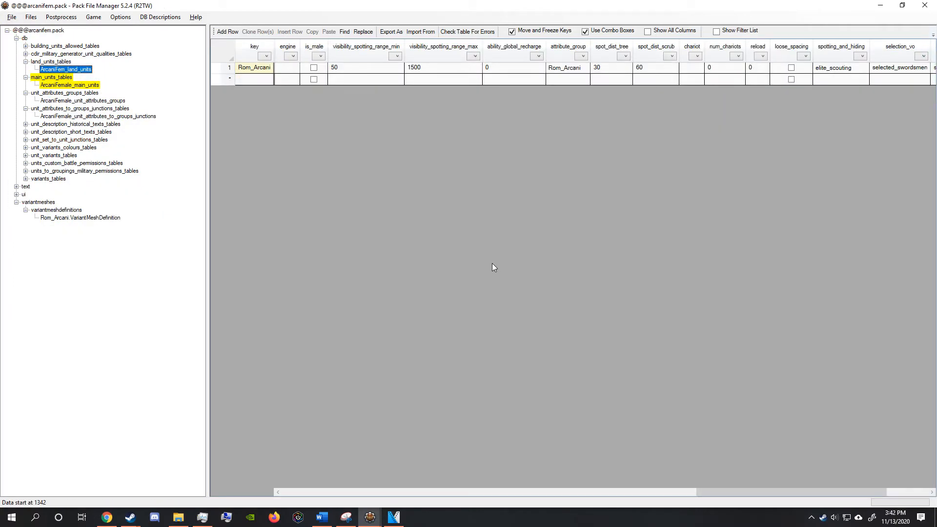
click(256, 69)
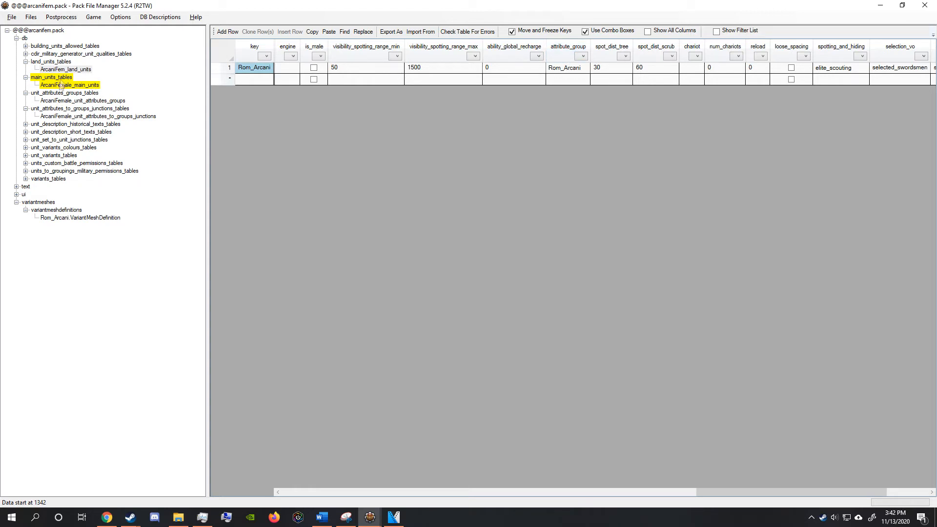
click(82, 101)
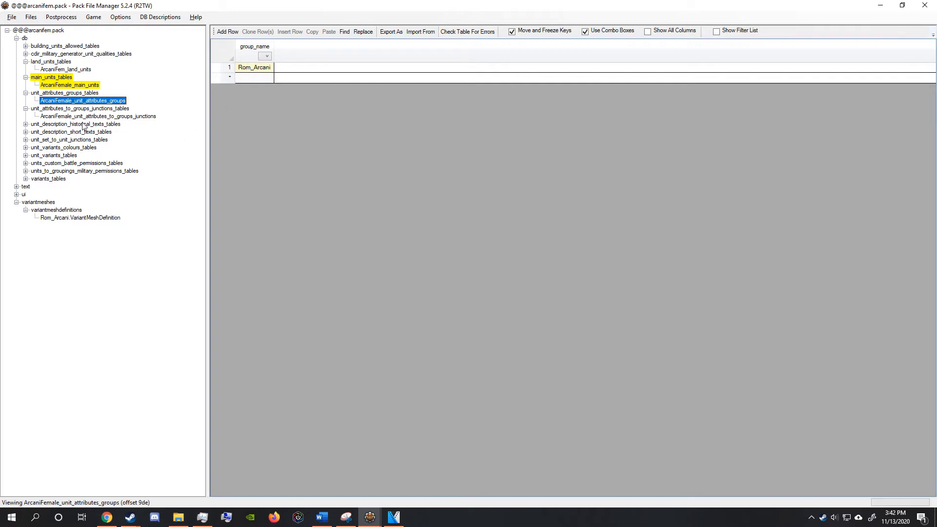
click(98, 116)
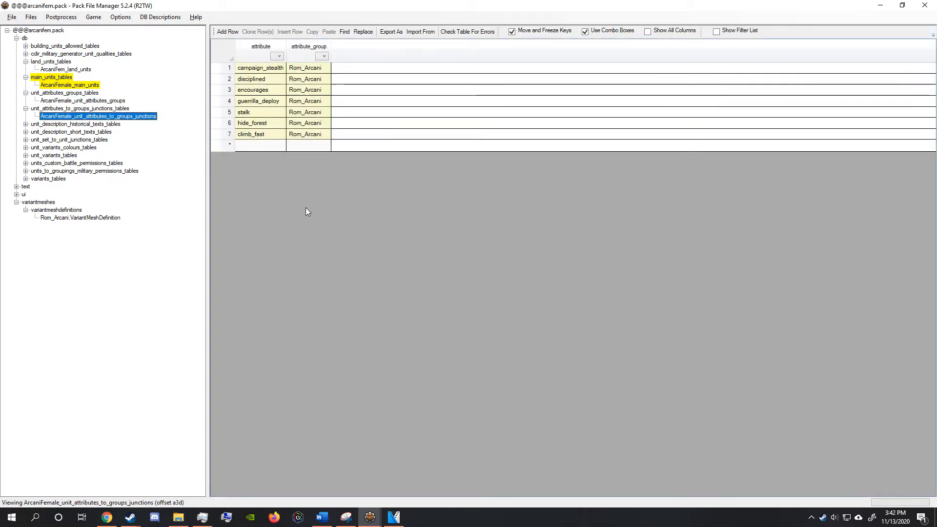
click(304, 70)
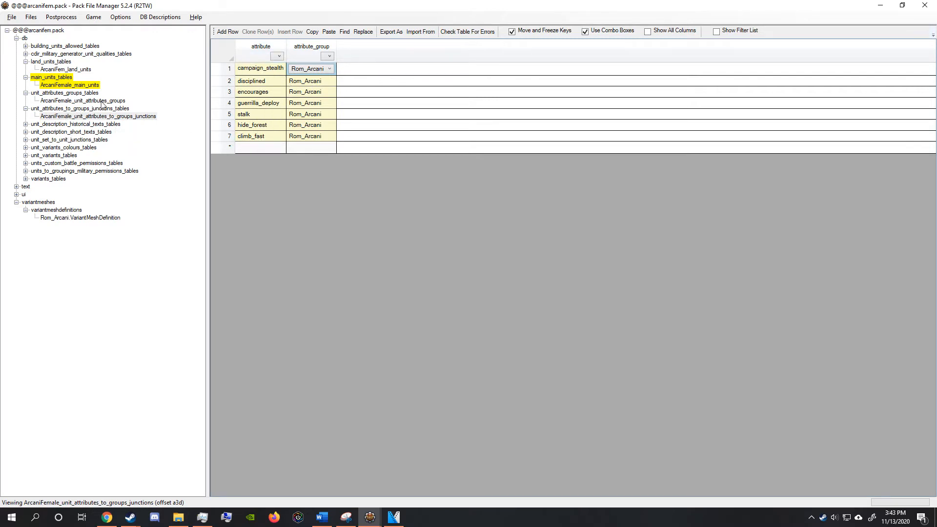
Look through the available attribute options for the climb_fast row of the ArcaniFemale_unit_attributes_to_groups_junctions table
click(257, 138)
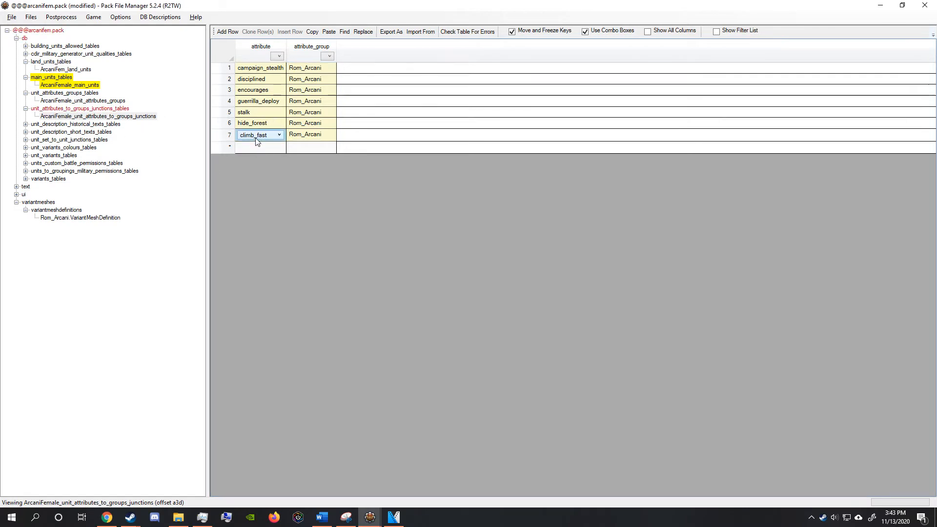
click(257, 138)
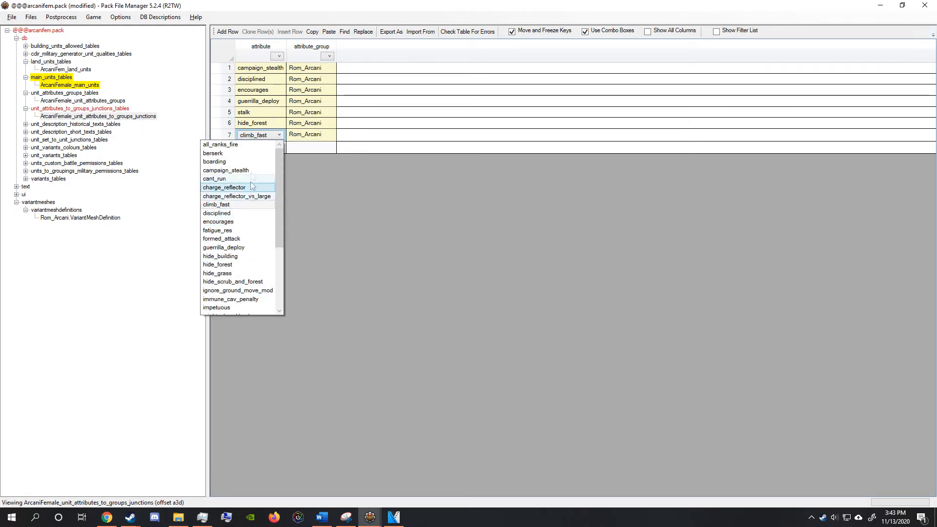
click(262, 136)
click(267, 139)
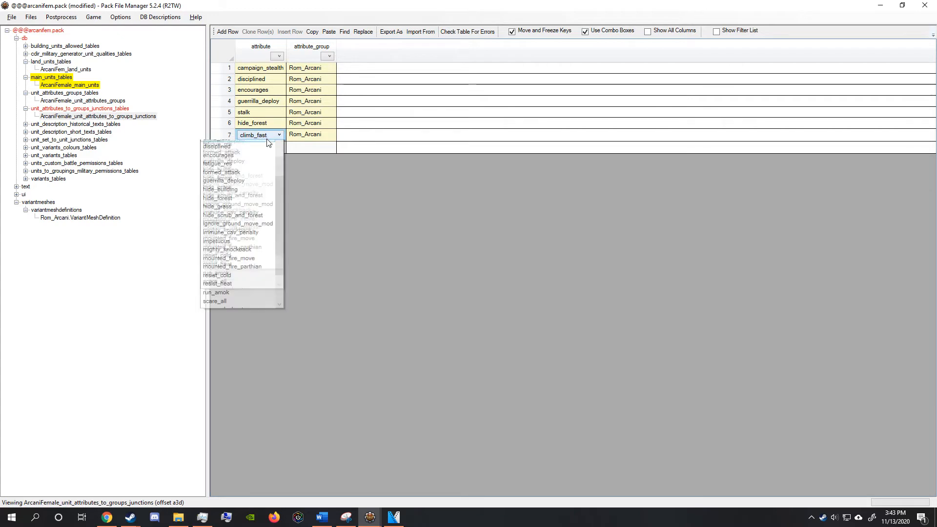
scroll(241, 254, down, 3)
scroll(241, 262, up, 4)
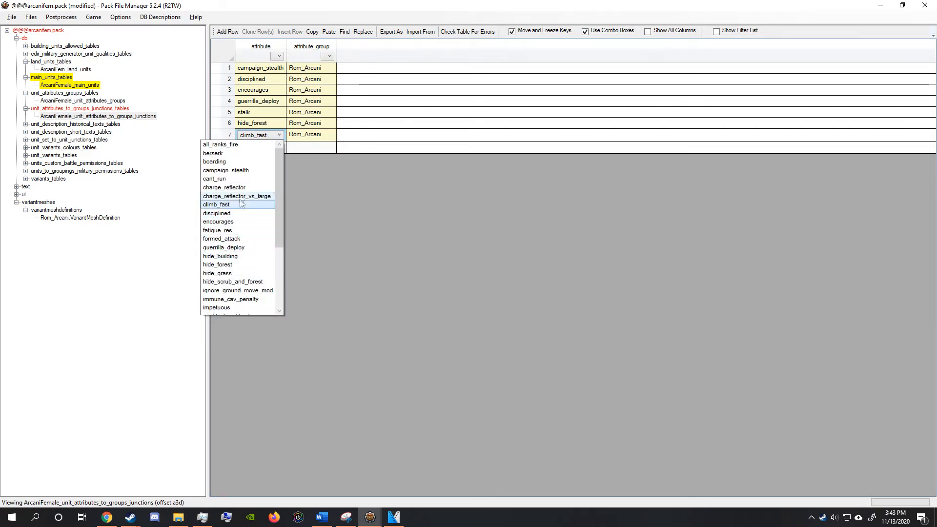
scroll(239, 239, down, 4)
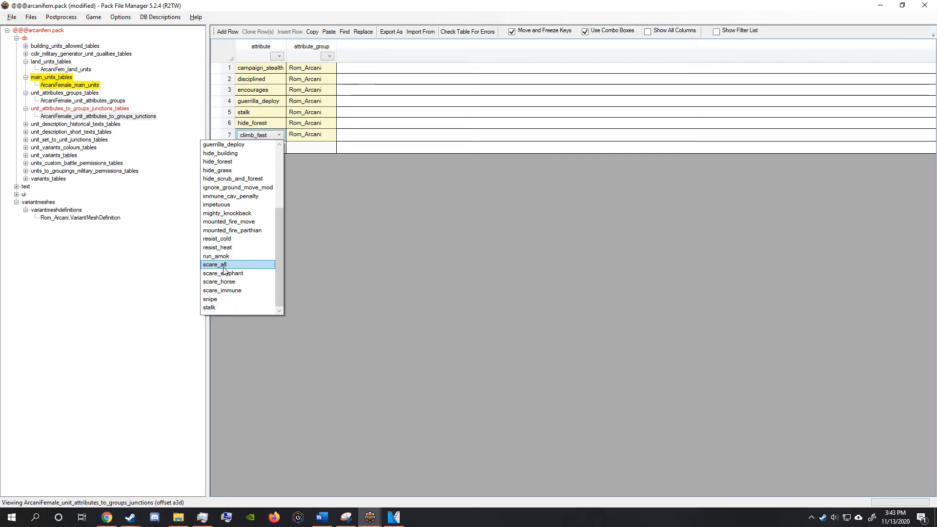
click(400, 120)
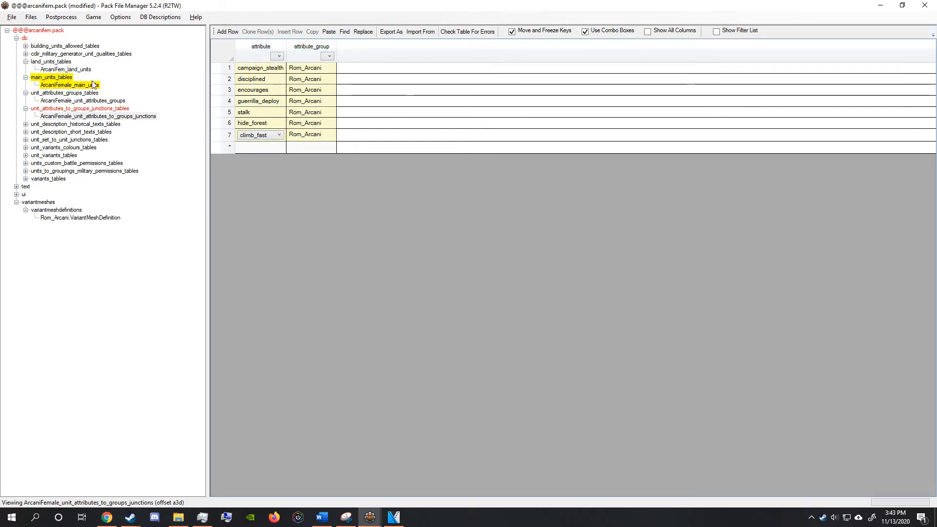
Look through the attribute_group options for the Rom_Arcani row in the ArcaniFem_land_units table
click(26, 77)
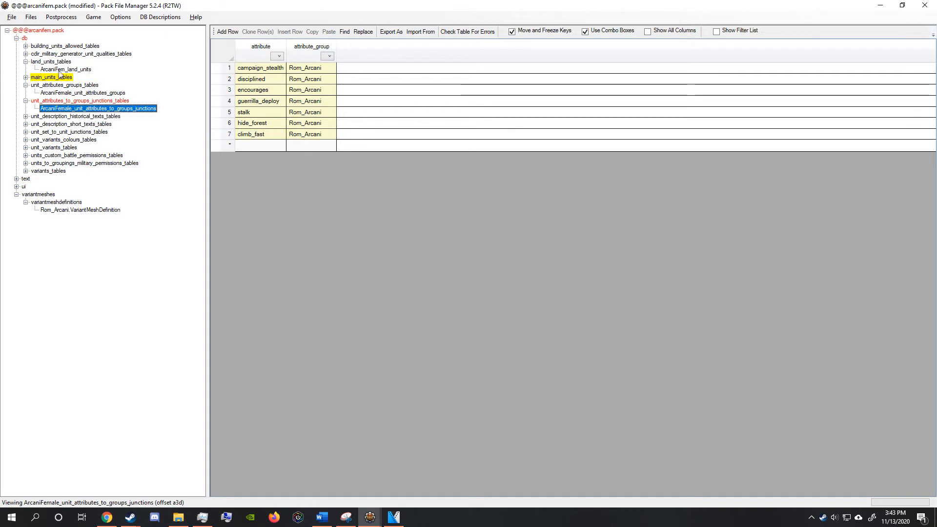
click(57, 71)
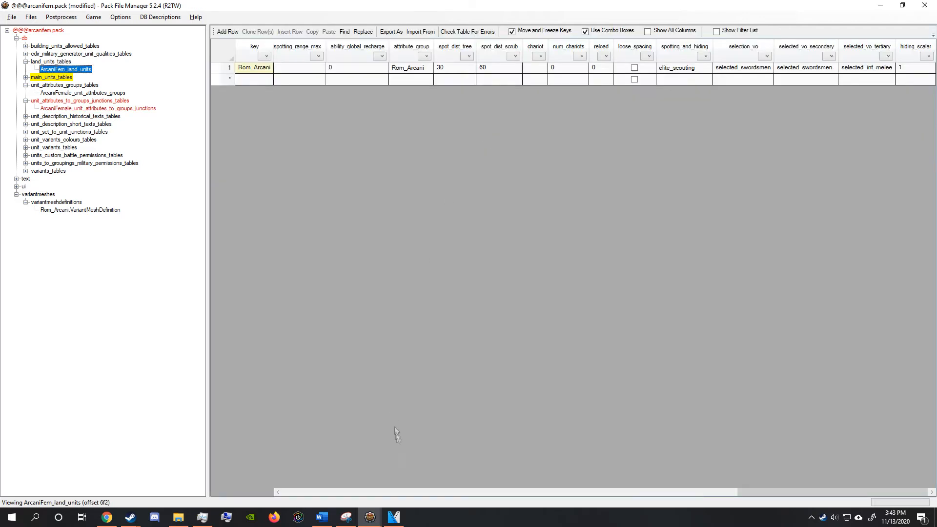
click(471, 491)
drag(605, 491, 751, 490)
click(513, 68)
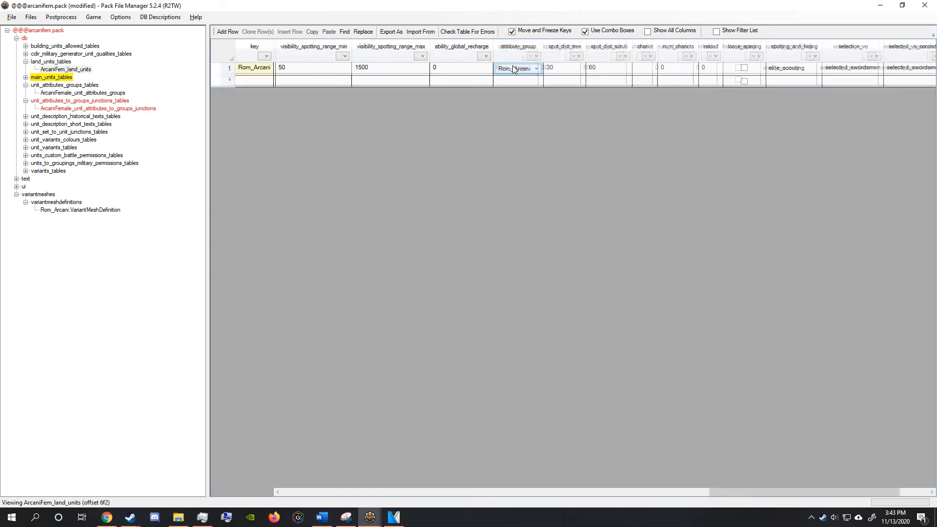
click(535, 68)
drag(541, 219, 523, 86)
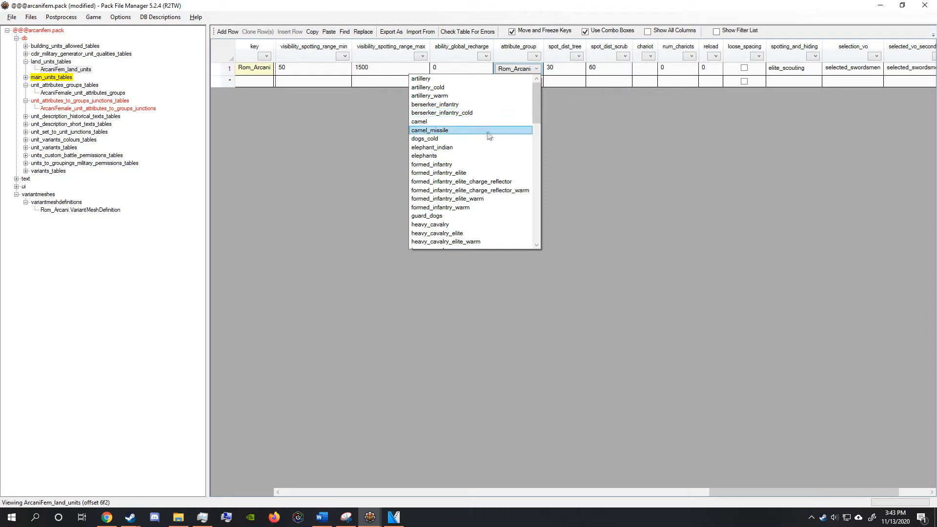
scroll(540, 127, down, 2)
scroll(541, 127, down, 12)
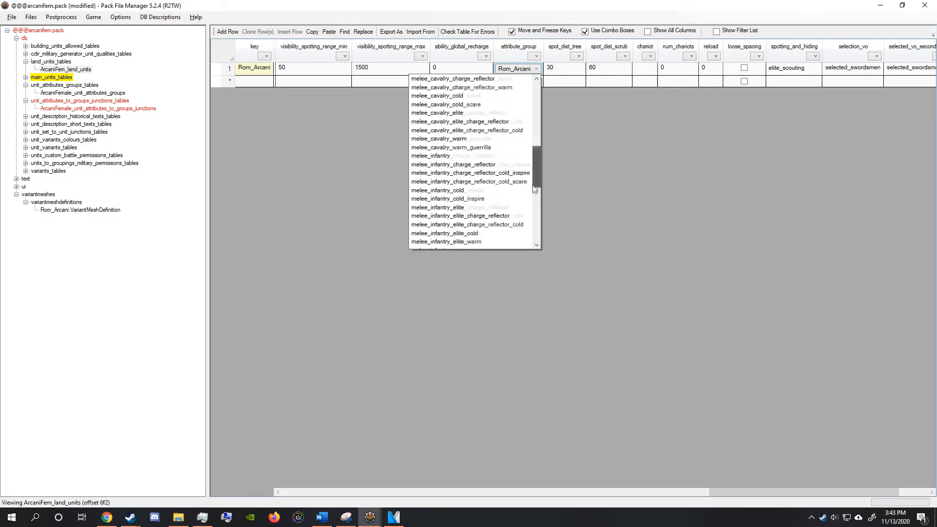
click(537, 151)
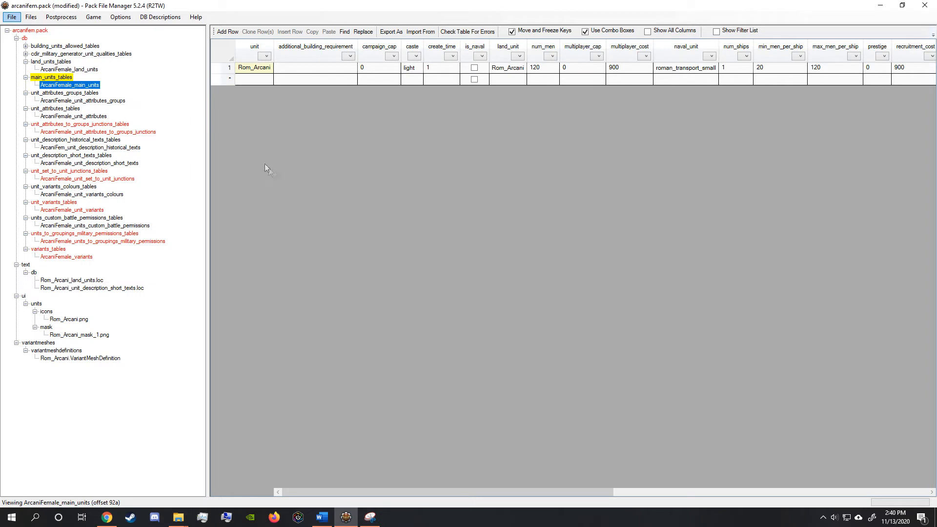
Enter Rom_Arcani as the key of the row in the ArcaniFemale_land_units table
click(65, 70)
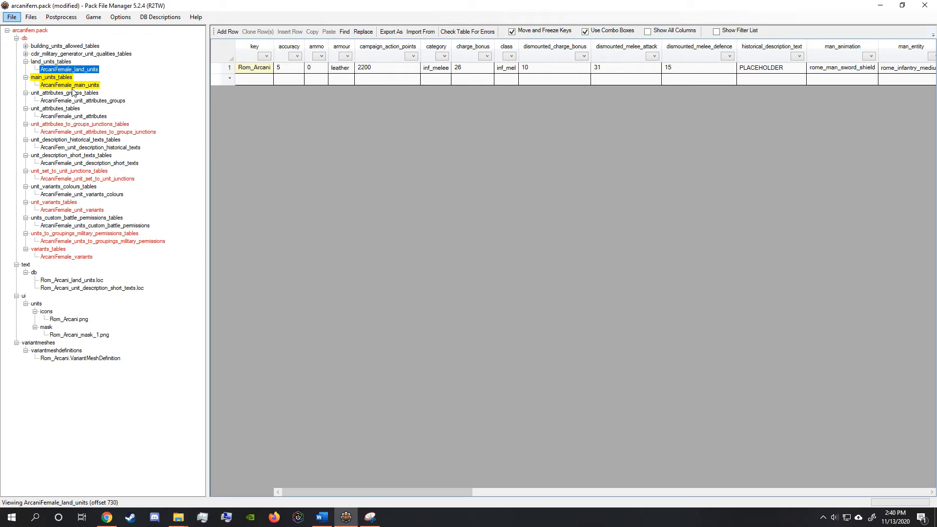
click(262, 71)
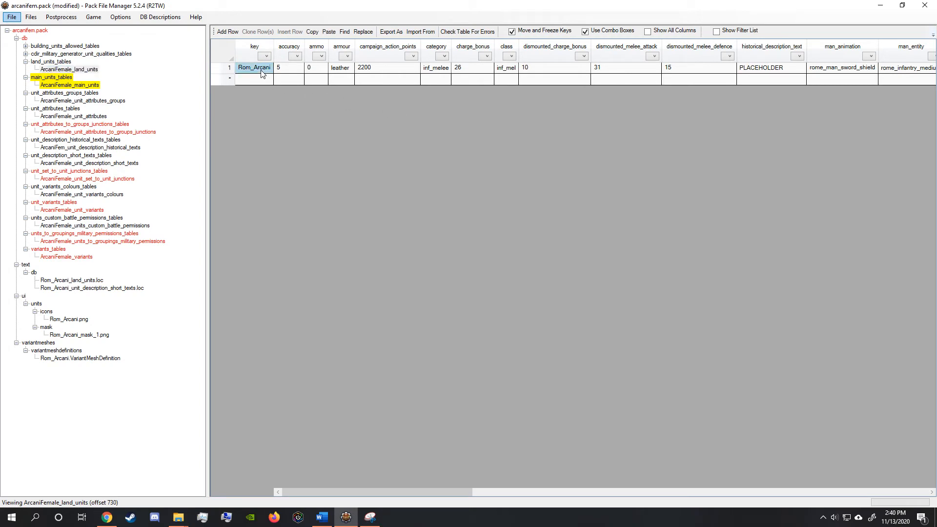
text(Rom_Arcani)
click(300, 96)
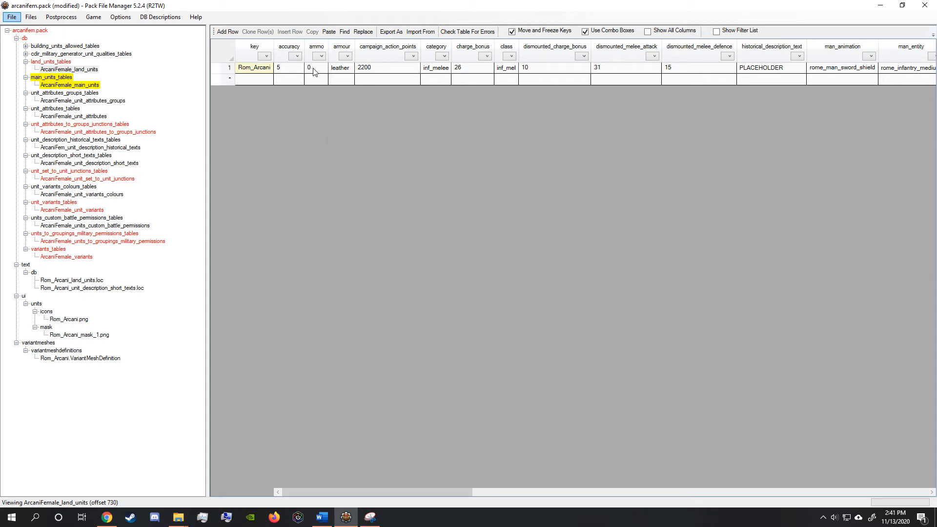
Look through the available armour options for the Rom_Arcani row in the ArcaniFemale_land_units table
click(348, 70)
click(349, 70)
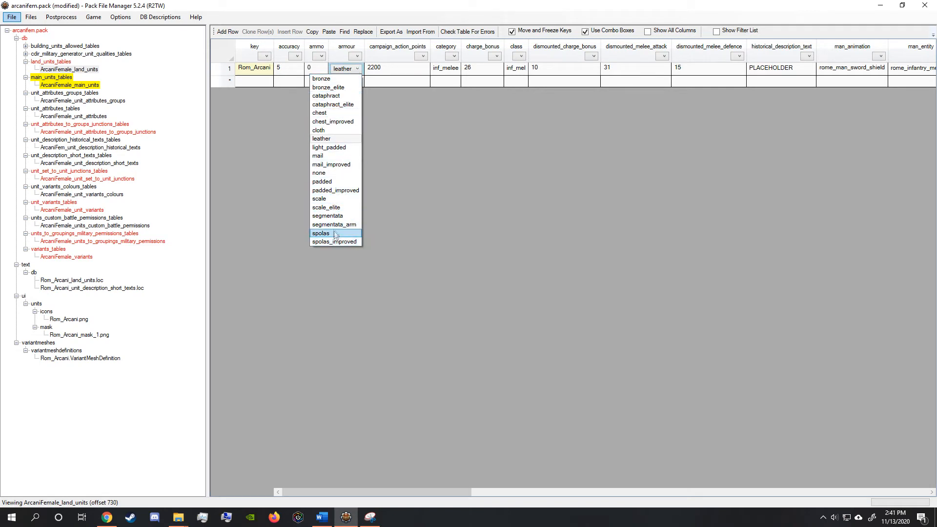
click(347, 73)
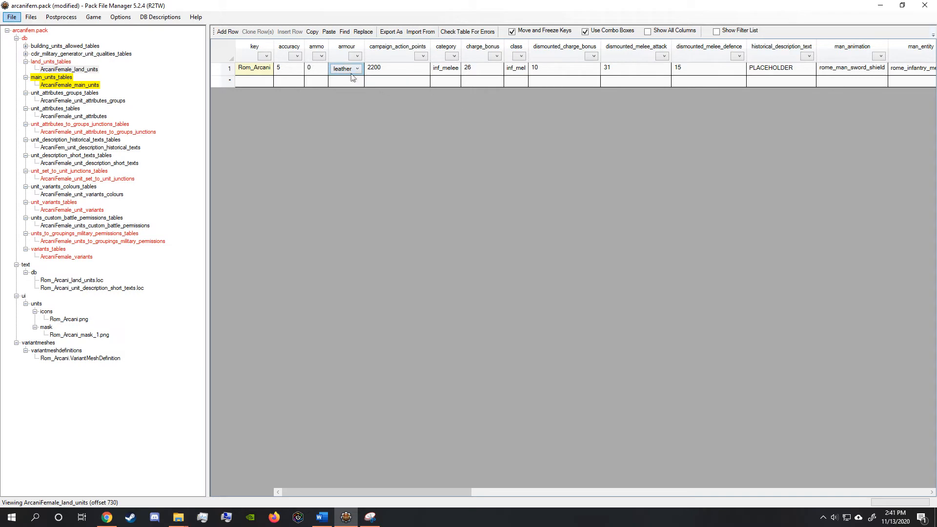
click(357, 69)
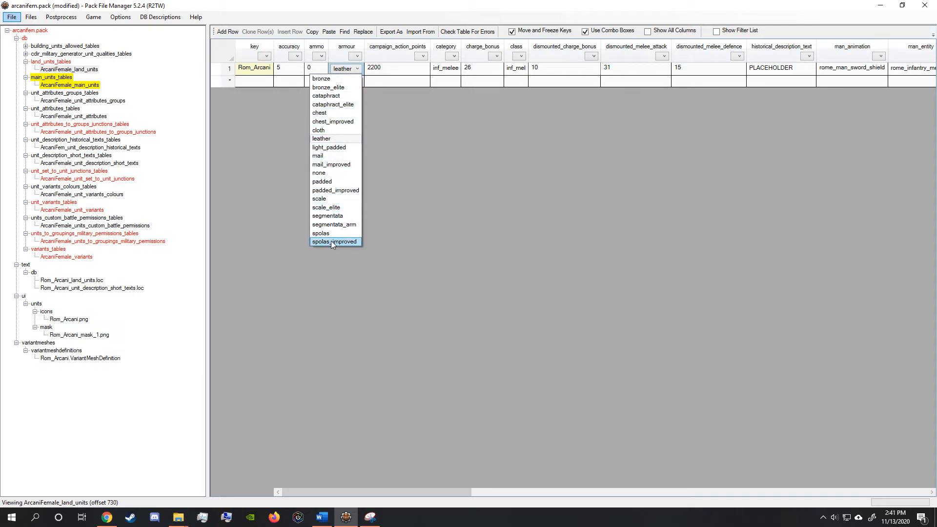
click(340, 68)
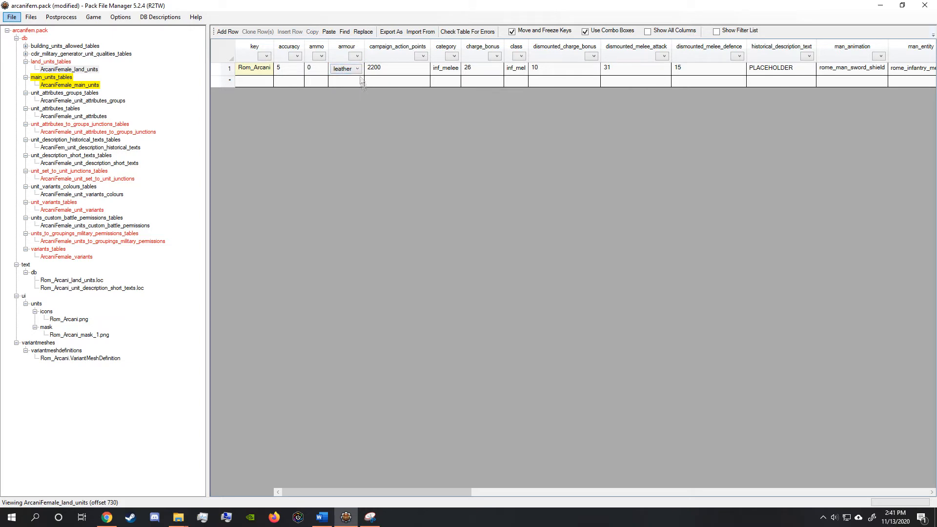
click(357, 68)
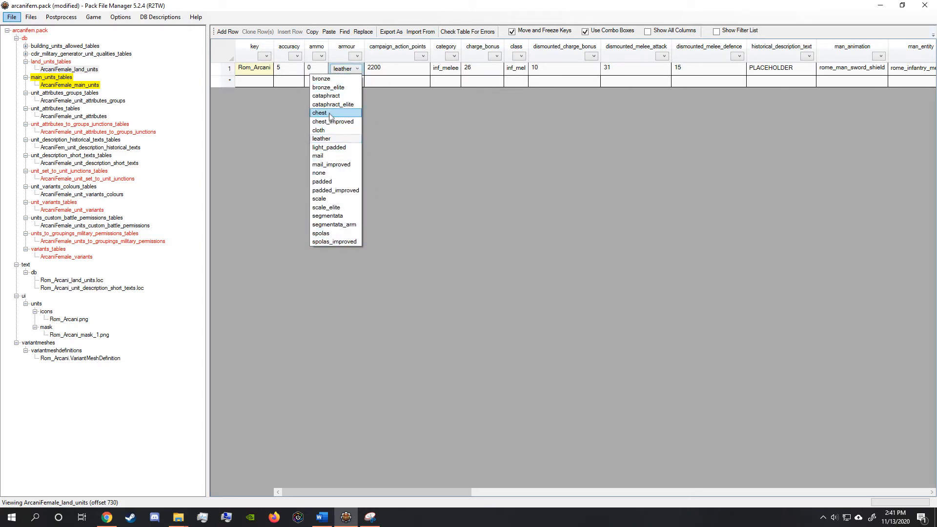
click(410, 136)
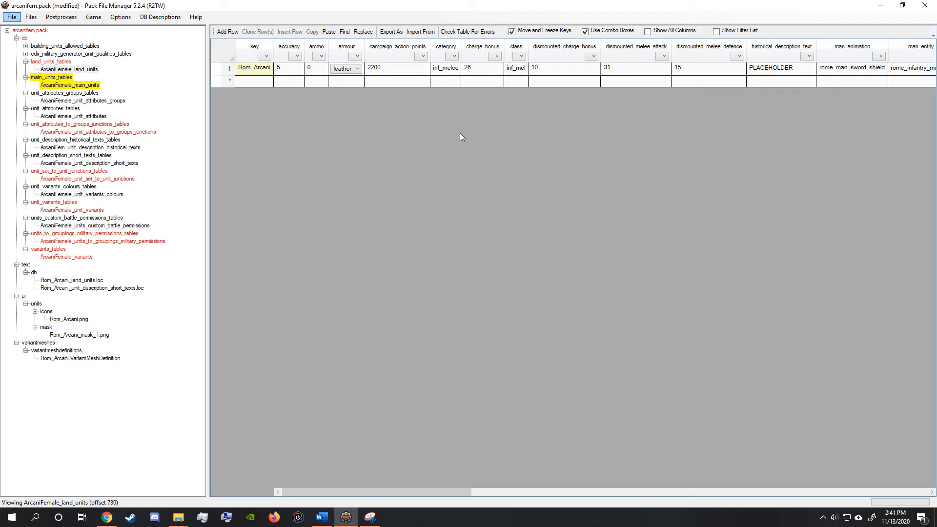
Review the category options, the charge_bonus value and the class options for the Rom_Arcani land unit
click(450, 70)
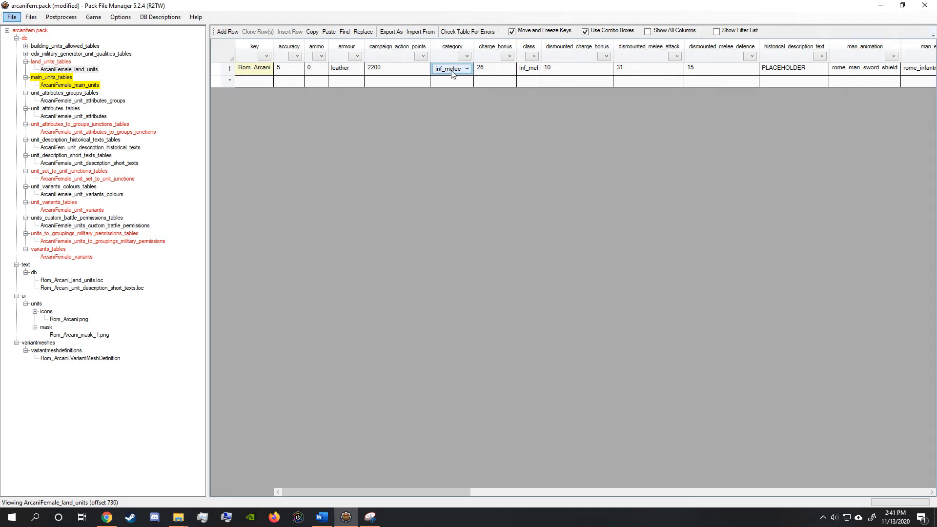
click(451, 73)
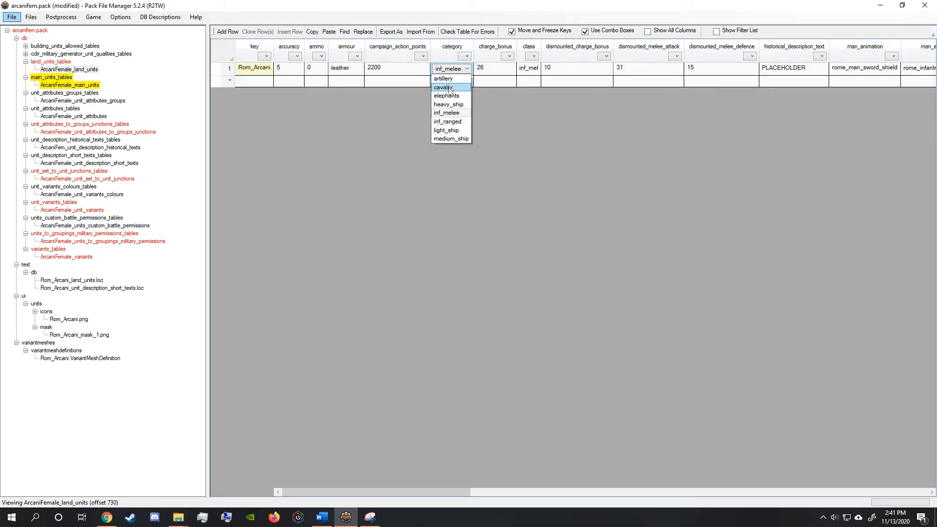
click(454, 73)
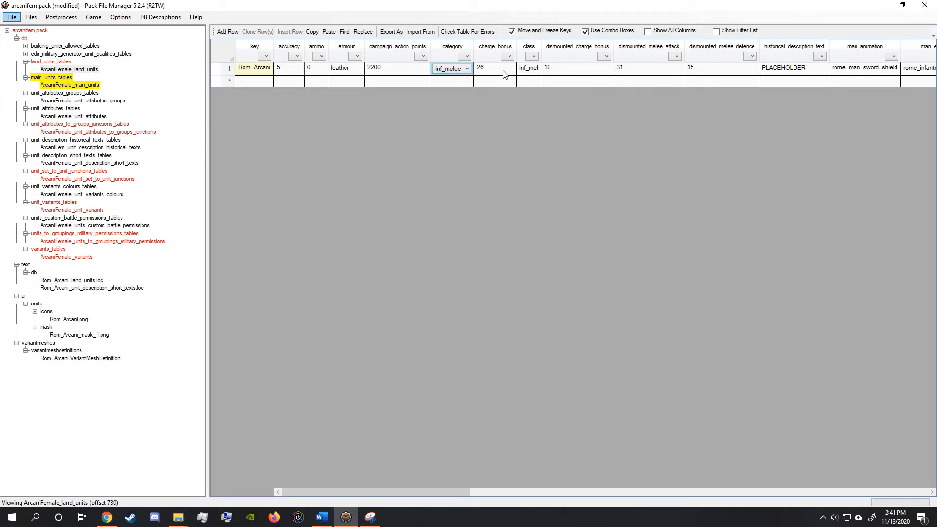
click(506, 73)
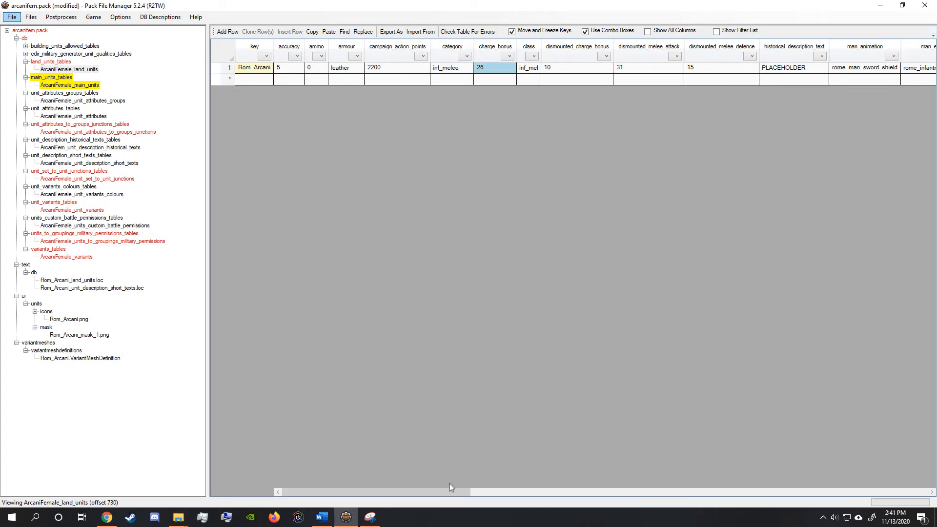
drag(474, 492, 502, 492)
click(424, 69)
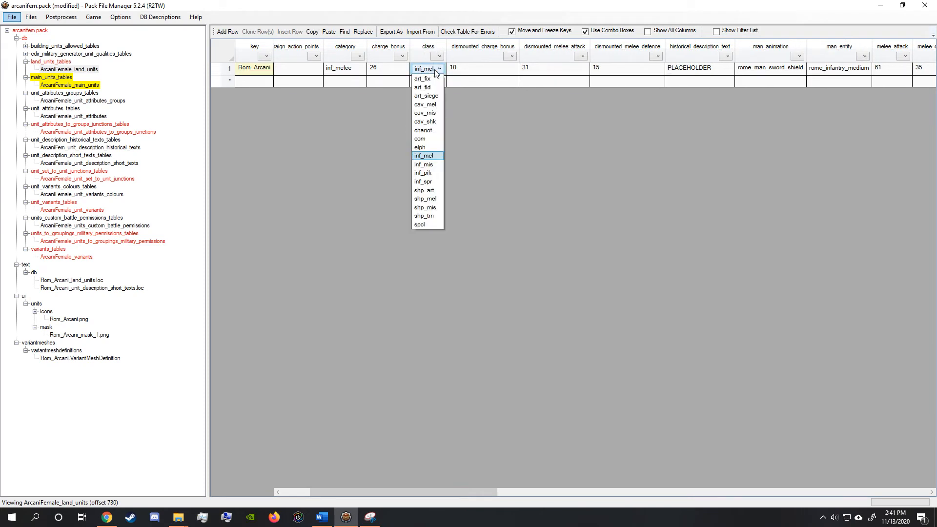
click(490, 113)
click(489, 113)
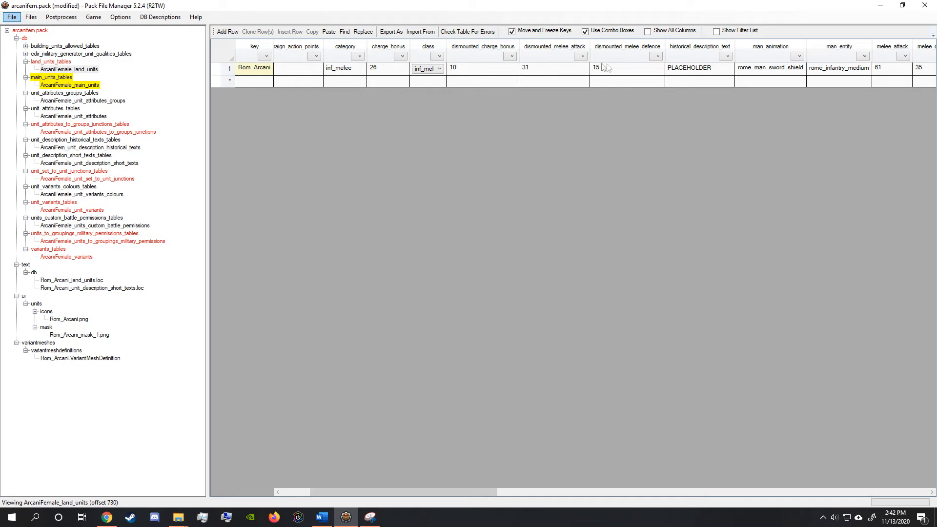
Compare the historical_description_text entry of the Rom_Arcani land unit with the key in ArcaniFem_unit_description_historical_texts
drag(461, 491, 531, 494)
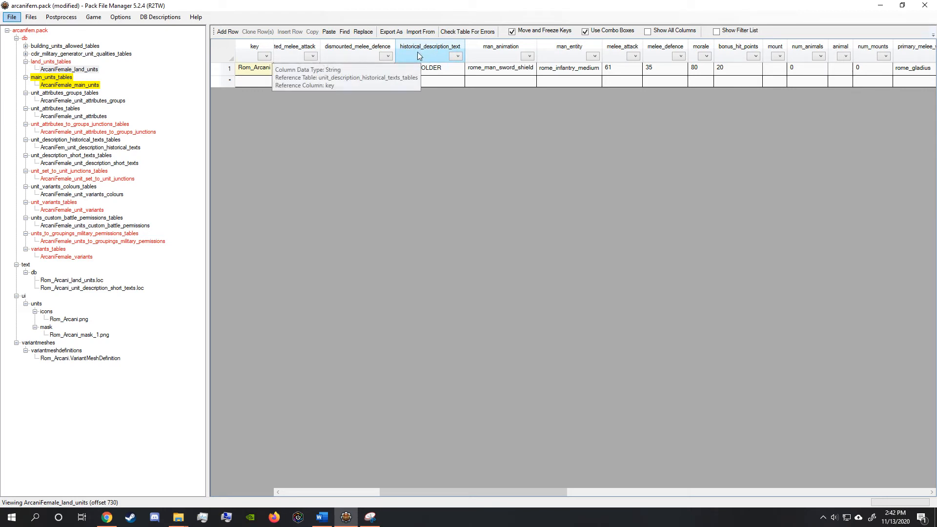
click(426, 71)
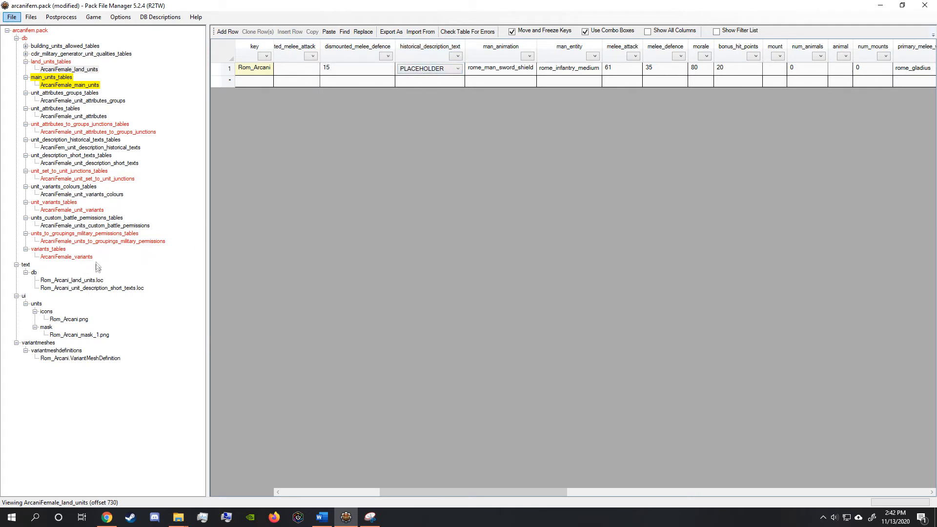
click(91, 147)
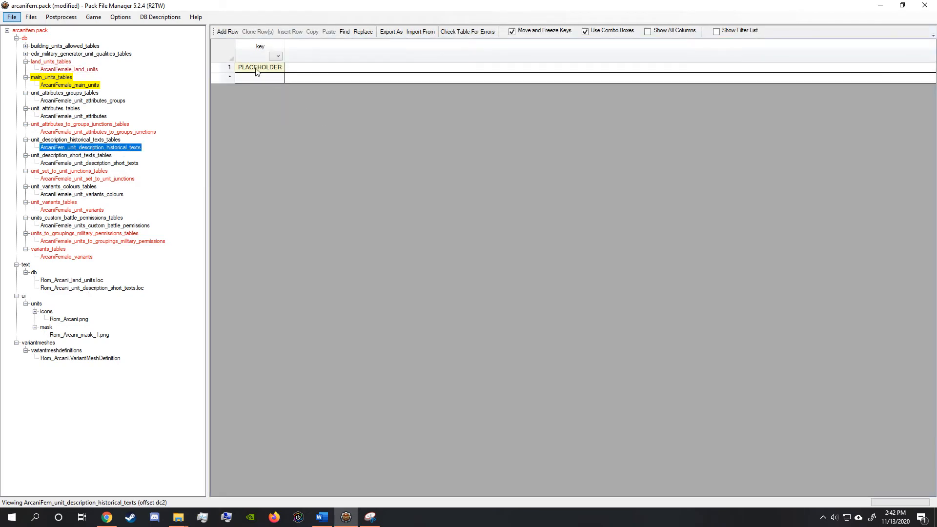
click(258, 68)
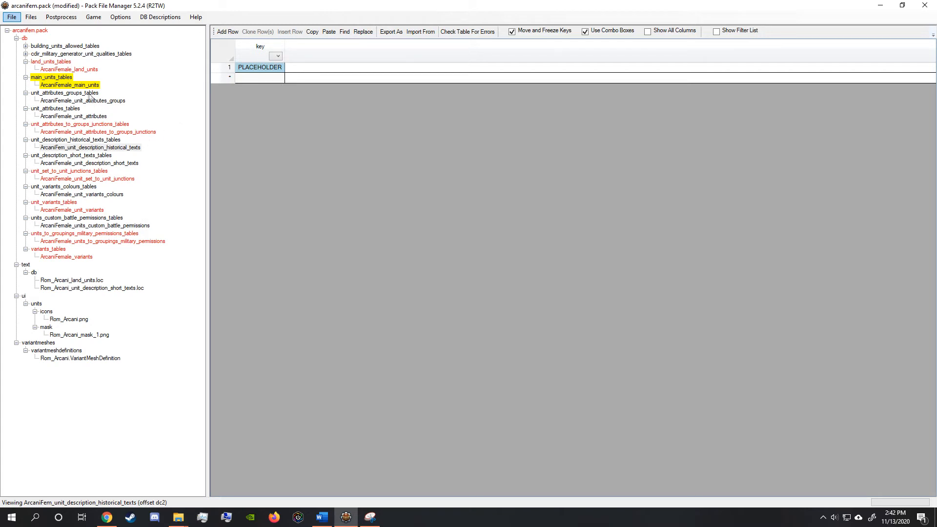
click(83, 70)
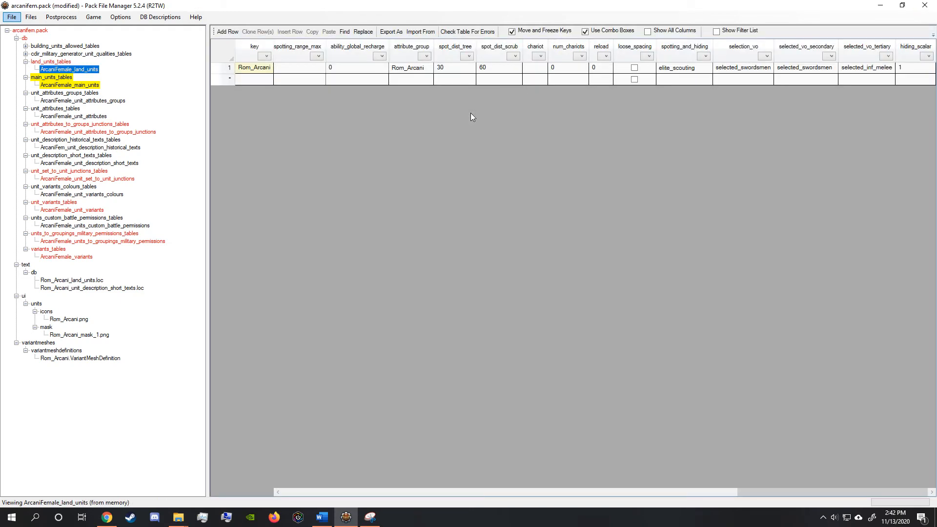
drag(748, 492, 341, 470)
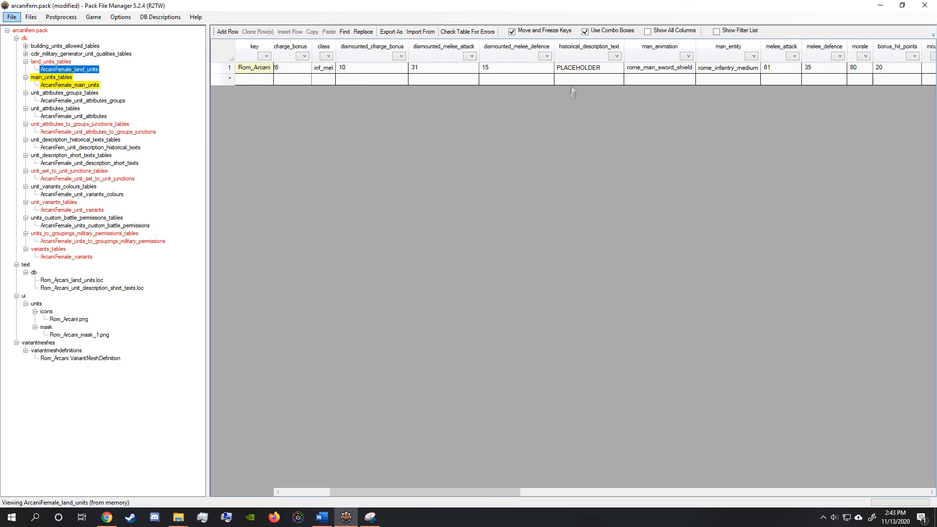
drag(461, 491, 482, 461)
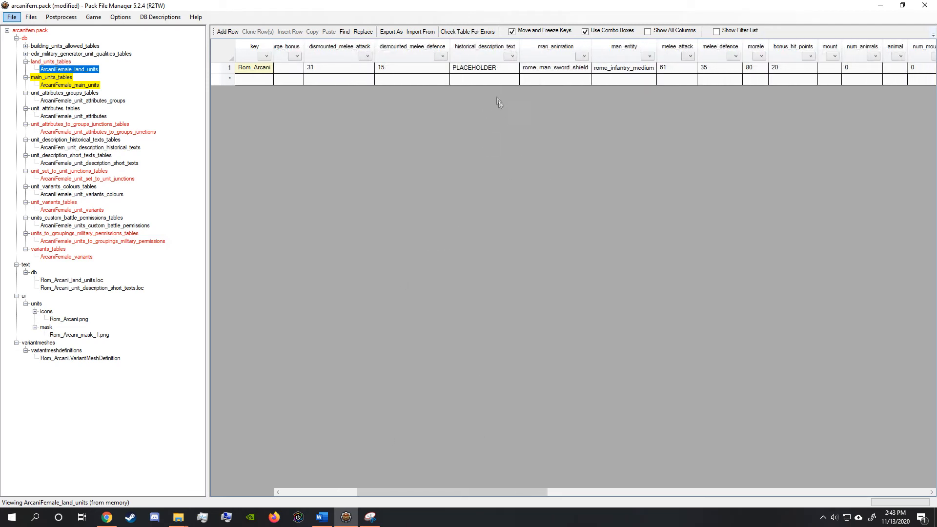
click(487, 70)
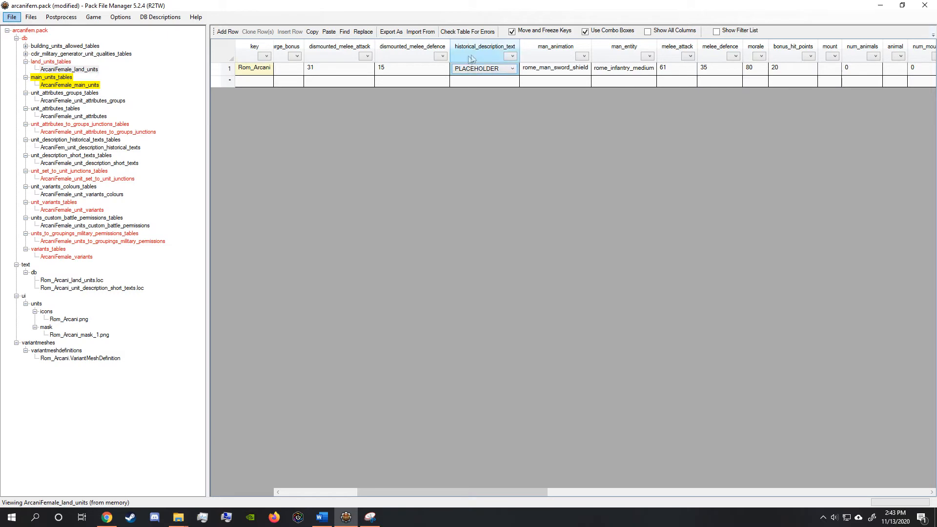
click(484, 112)
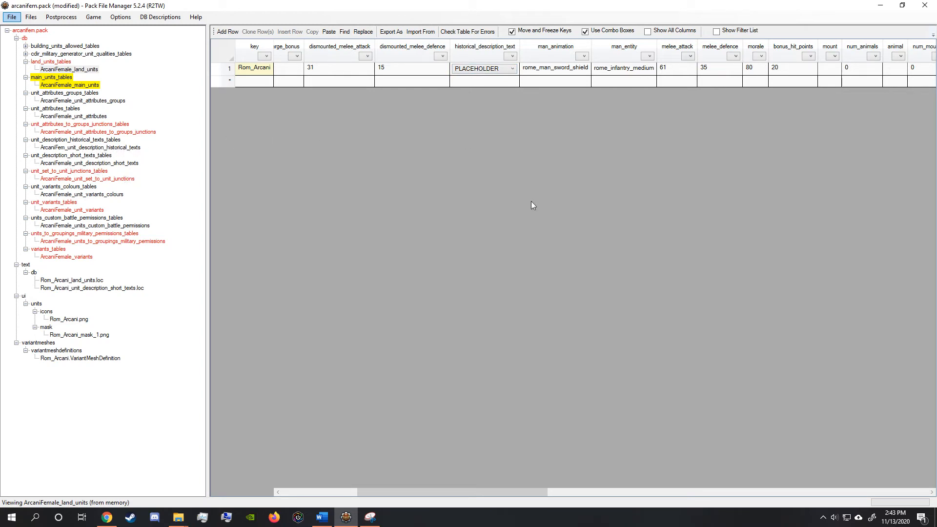
Examine the man_animation entry of the Rom_Arcani row in the ArcaniFemale_land_units table
drag(490, 493, 530, 491)
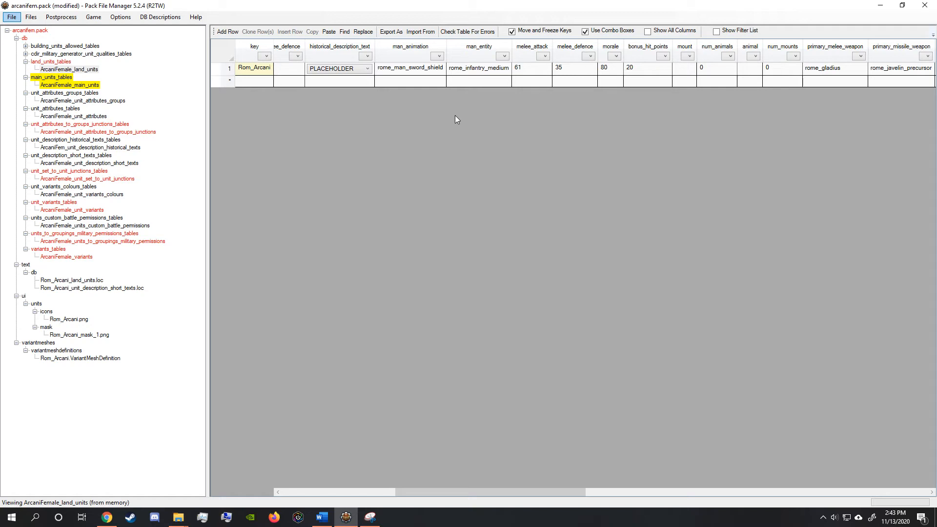
click(429, 71)
click(424, 77)
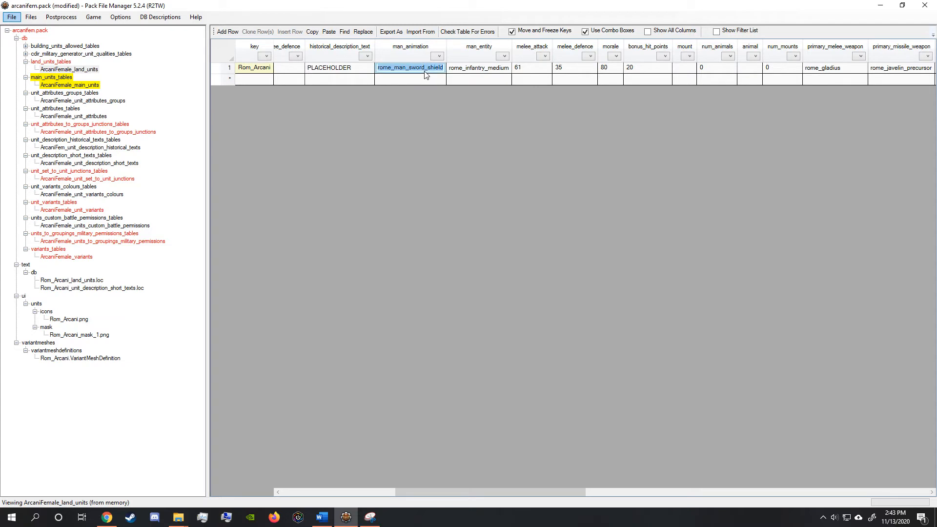
click(425, 95)
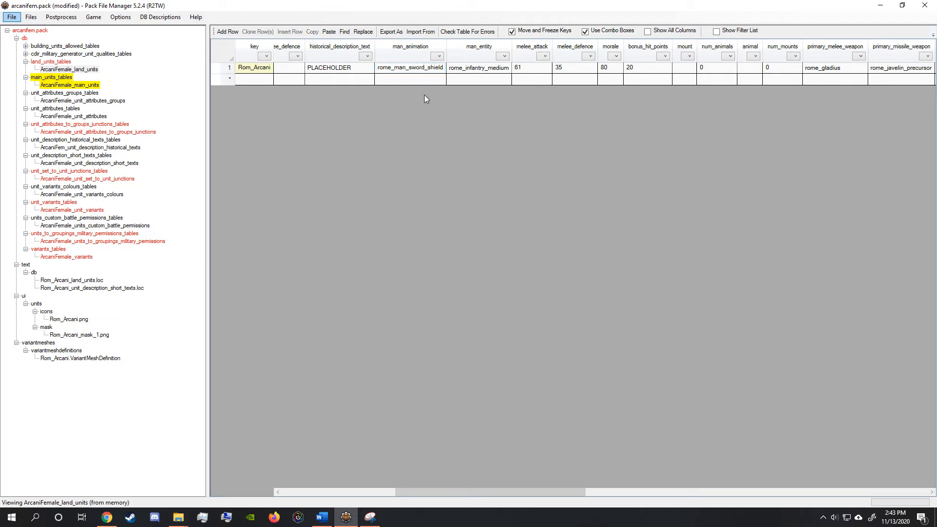
click(410, 70)
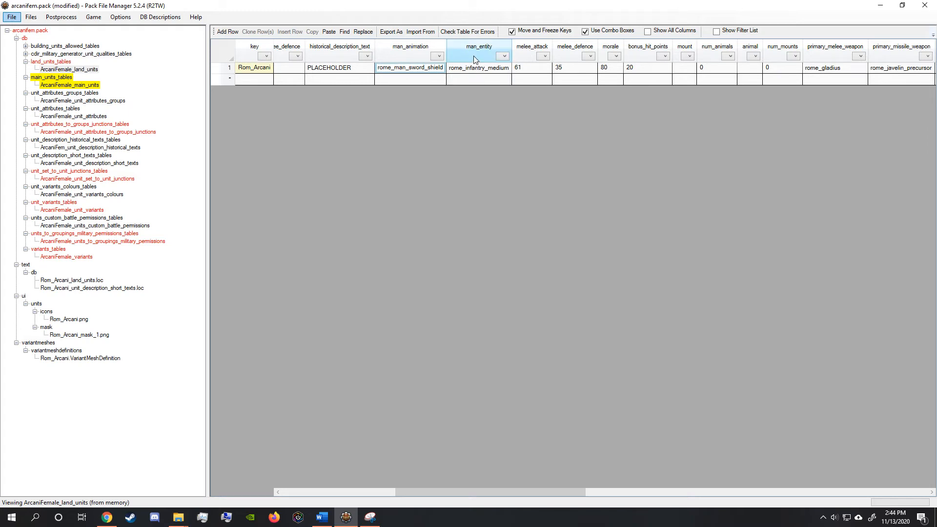
Look through the available man_entity options for the Rom_Arcani land unit
click(490, 70)
click(495, 72)
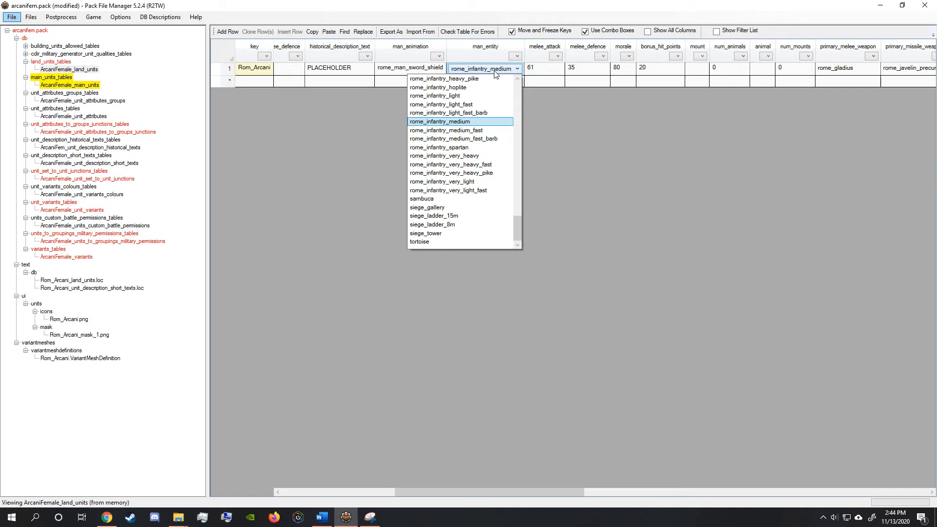
scroll(477, 214, up, 15)
scroll(477, 213, up, 15)
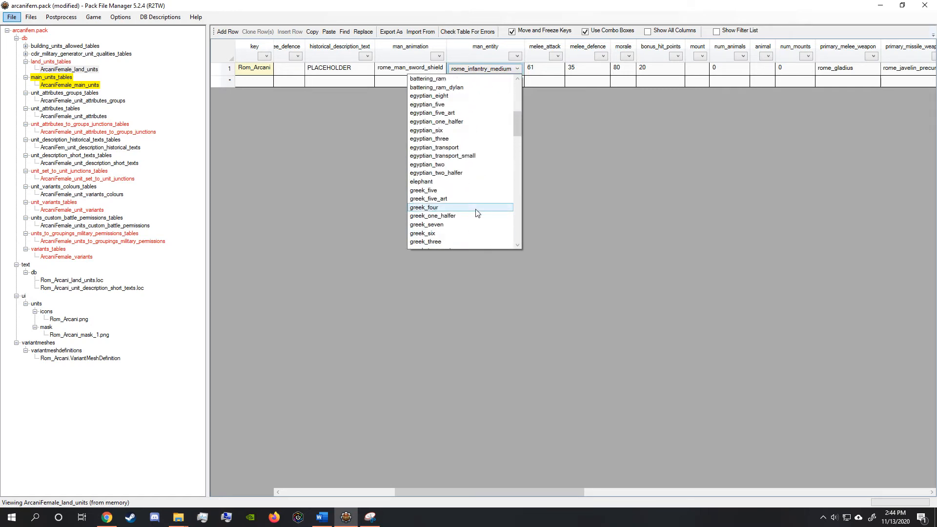
click(481, 73)
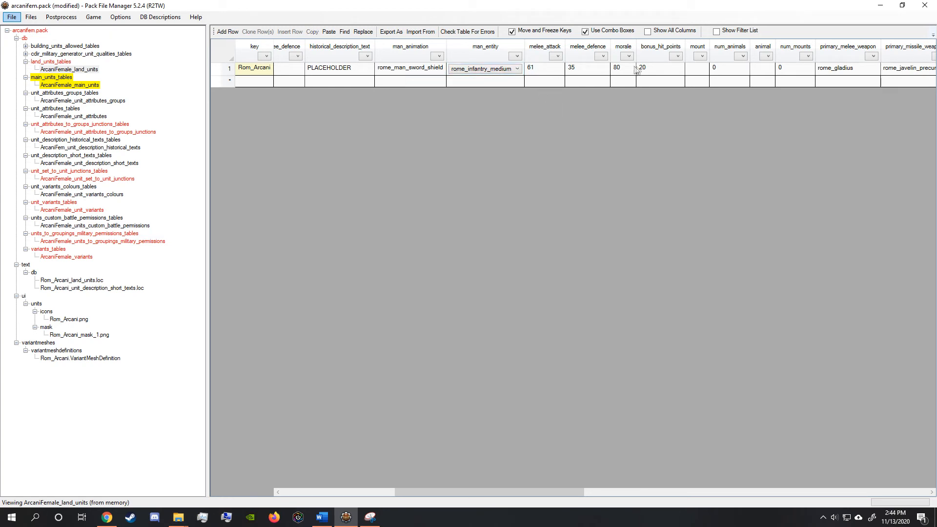
Examine the mount, num_animals and num_mounts fields of the Rom_Arcani land unit
drag(428, 493, 496, 482)
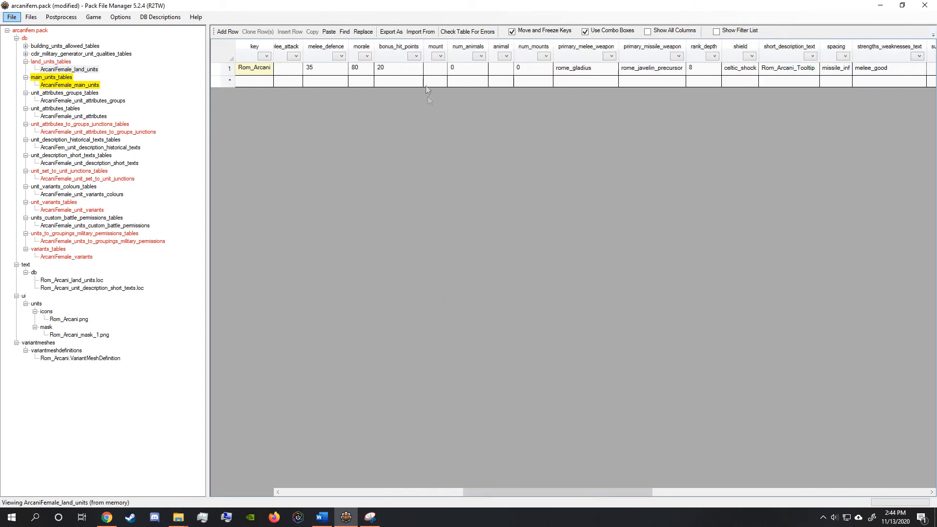
click(438, 70)
click(450, 109)
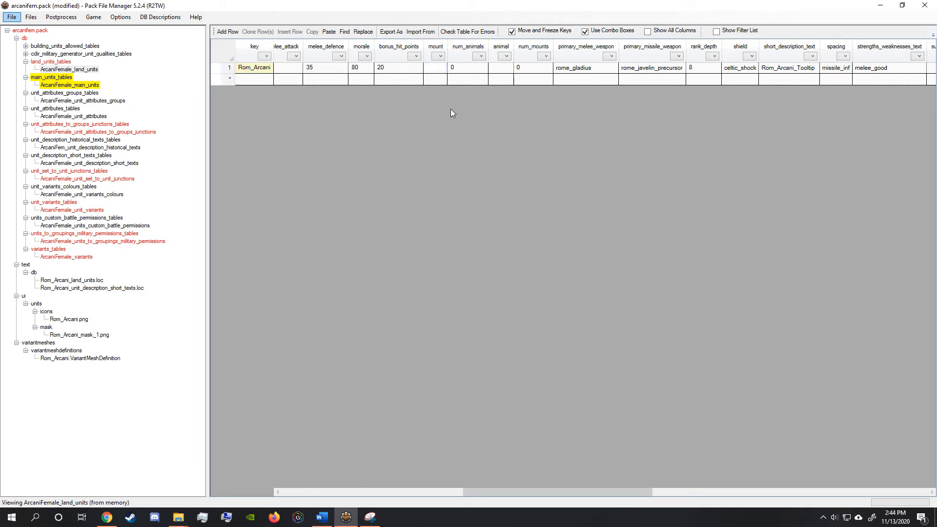
click(430, 80)
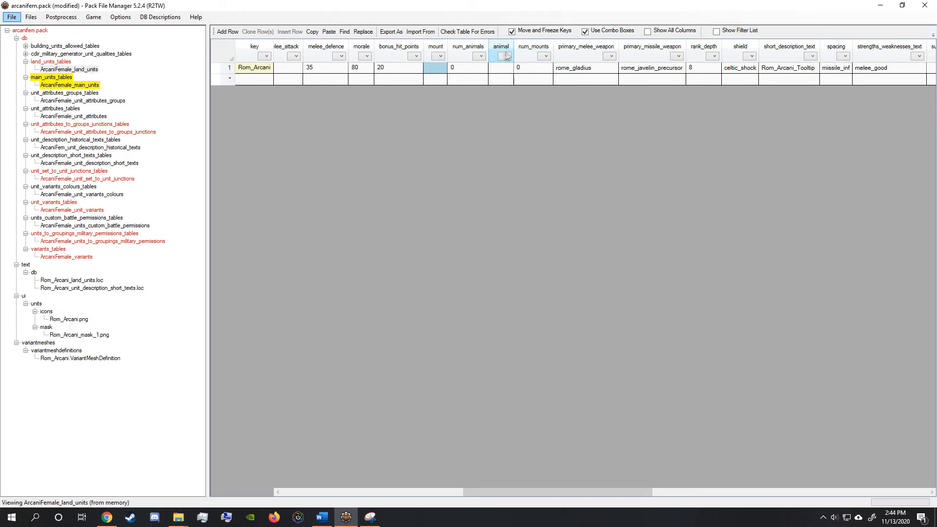
click(466, 71)
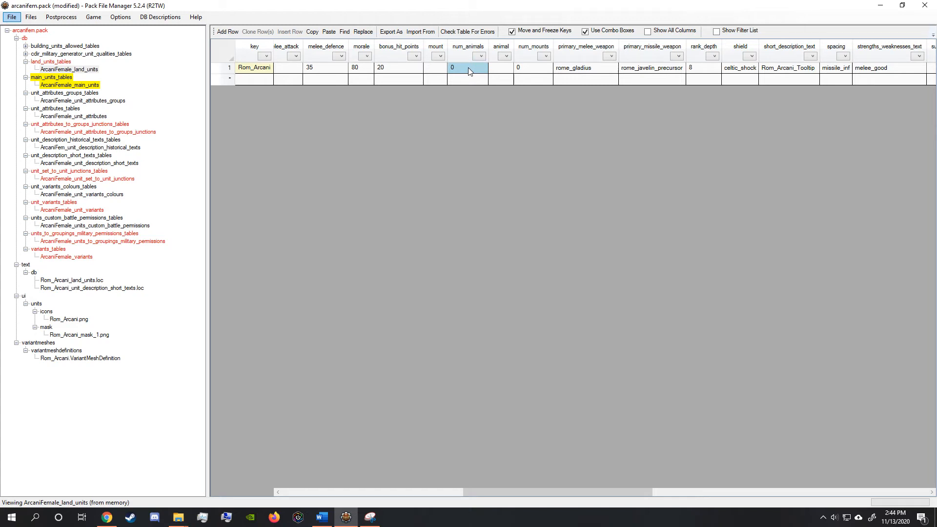
click(564, 193)
drag(557, 488, 595, 490)
click(380, 70)
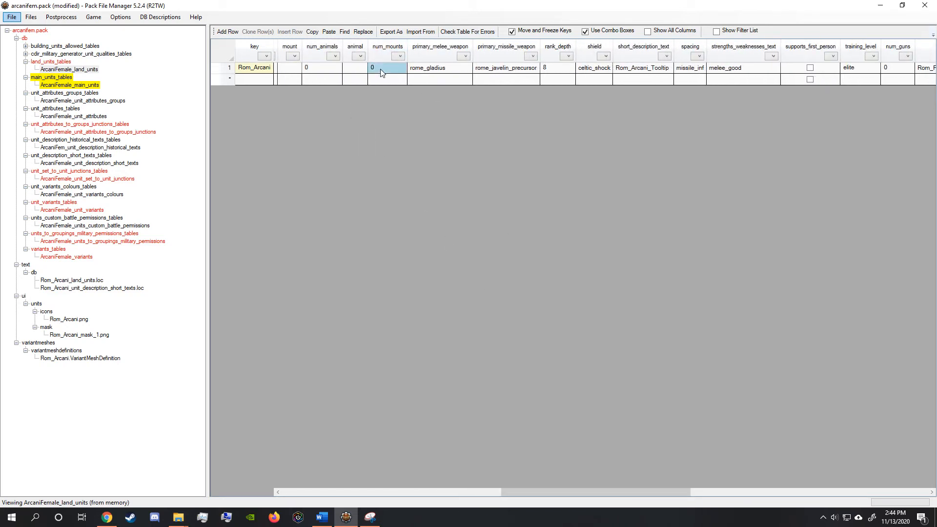
click(479, 133)
Look through the available primary_melee_weapon options for the Rom_Arcani land unit, keeping rome_gladius
drag(603, 493, 623, 496)
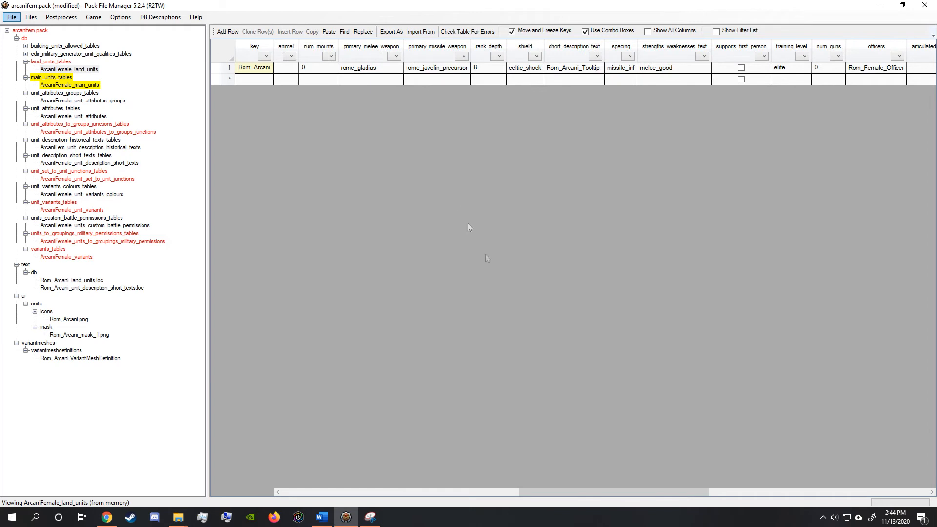
click(371, 69)
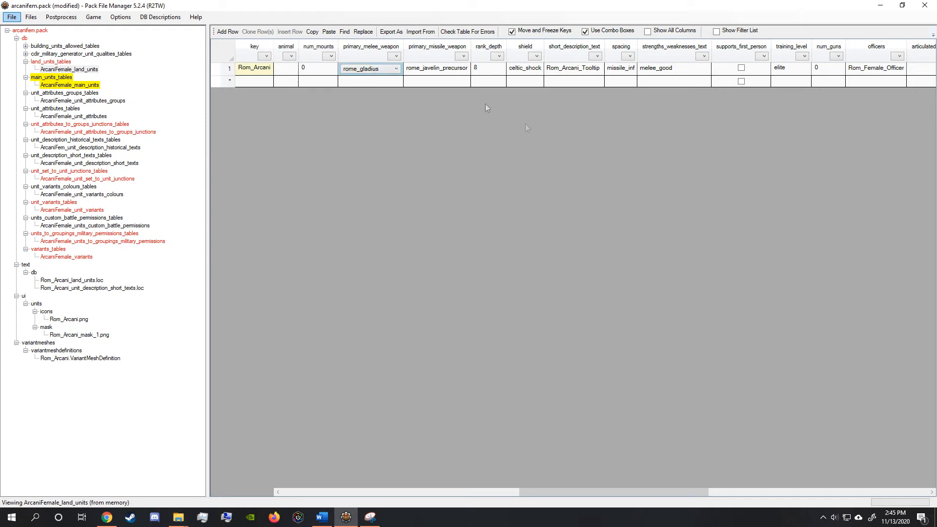
drag(667, 493, 641, 473)
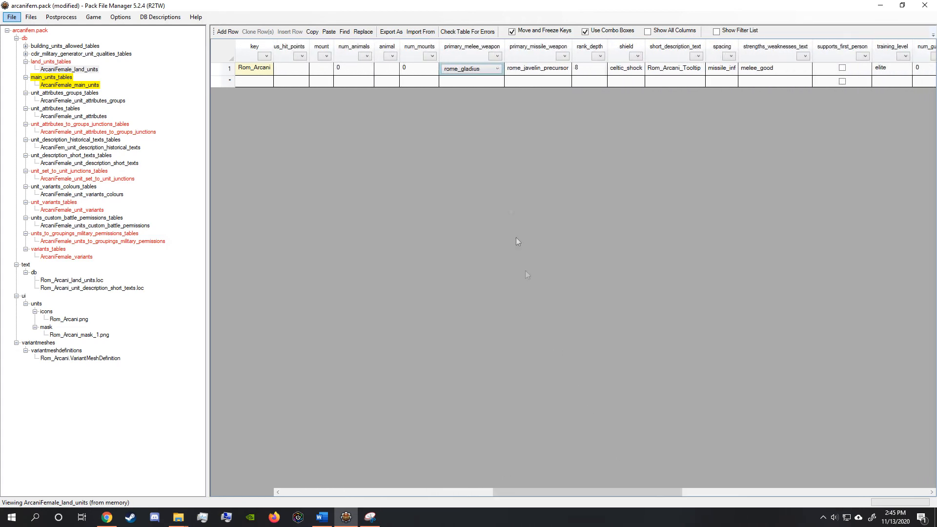
click(480, 70)
scroll(481, 186, down, 5)
drag(497, 207, 504, 150)
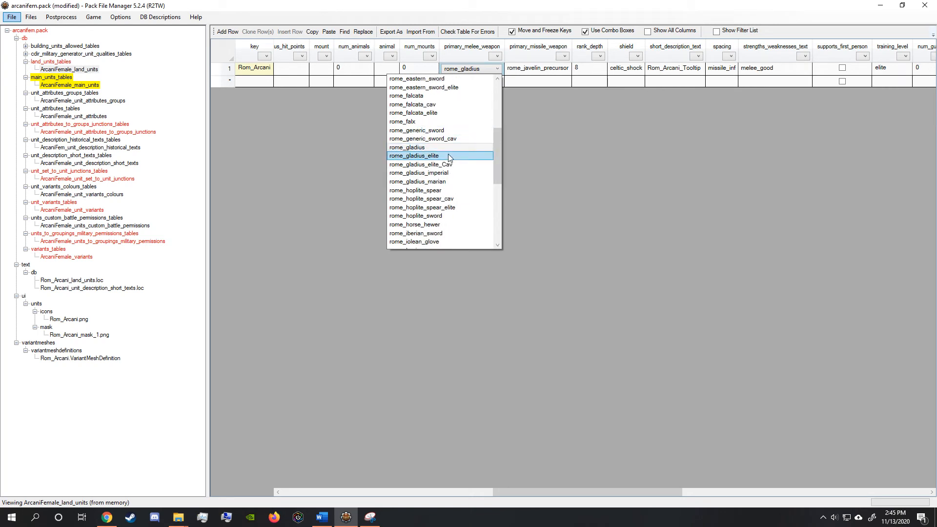
click(468, 68)
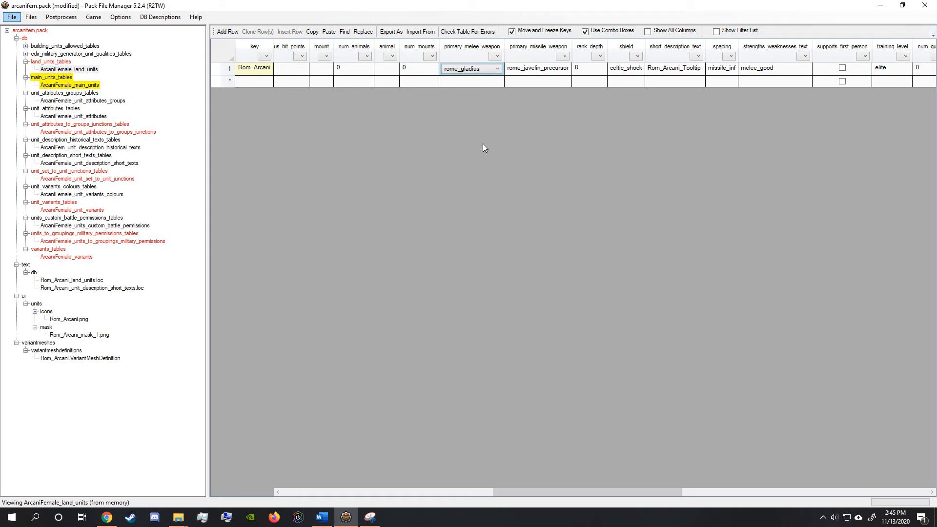
click(468, 70)
click(420, 79)
Look through the primary_missile_weapon options for the Rom_Arcani land unit, including the bow and javelin entries
click(555, 71)
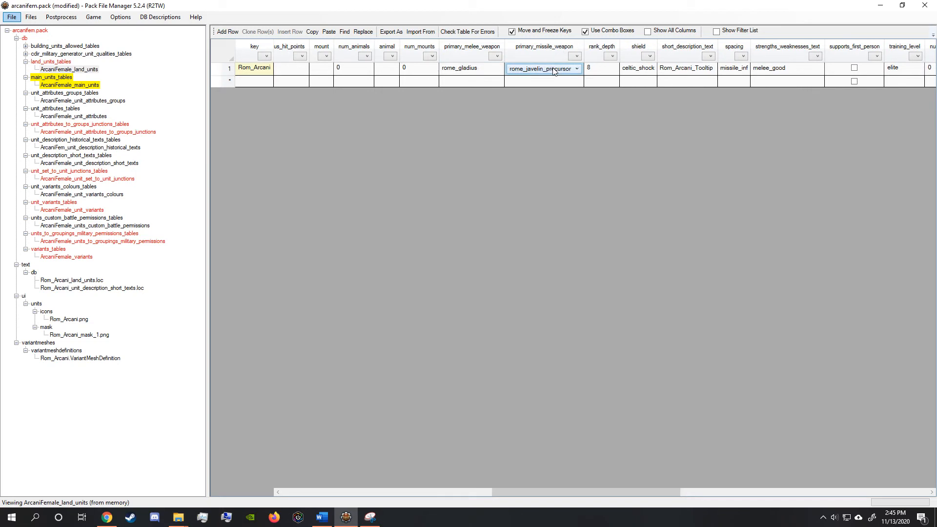
click(555, 70)
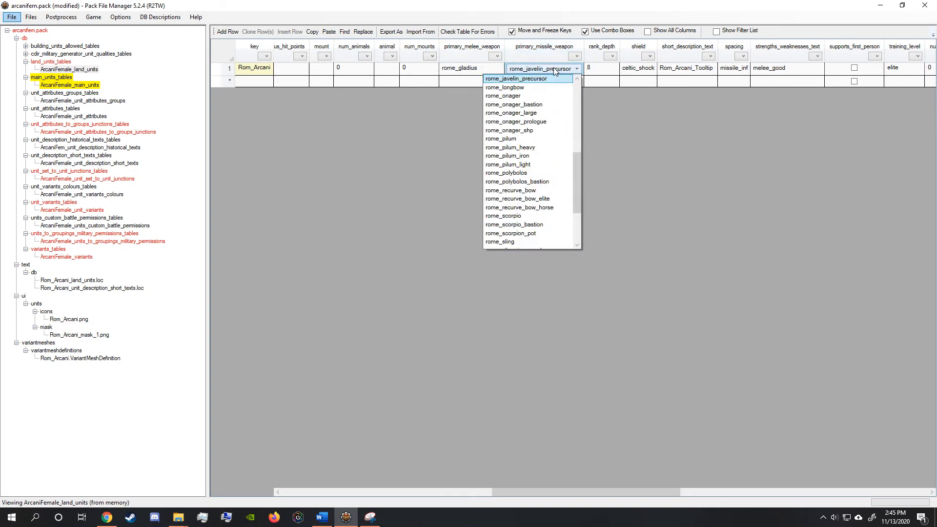
click(555, 71)
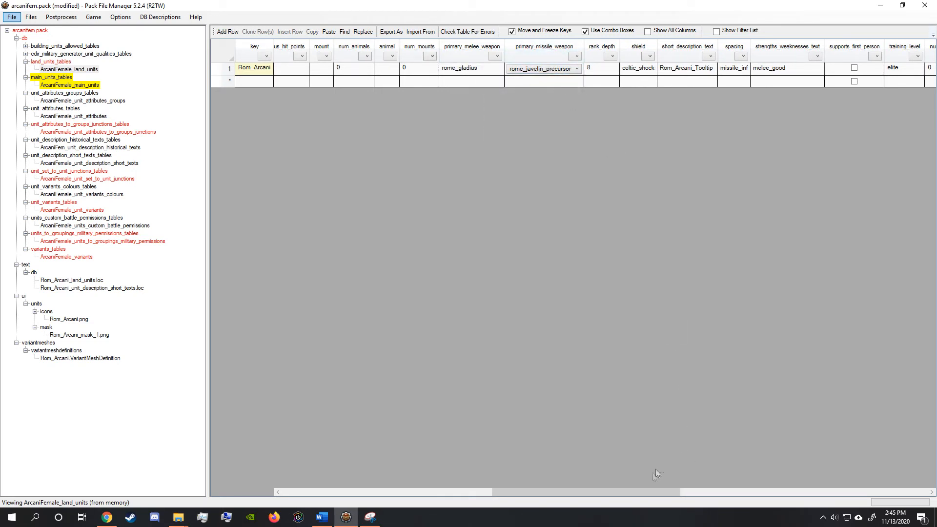
click(555, 72)
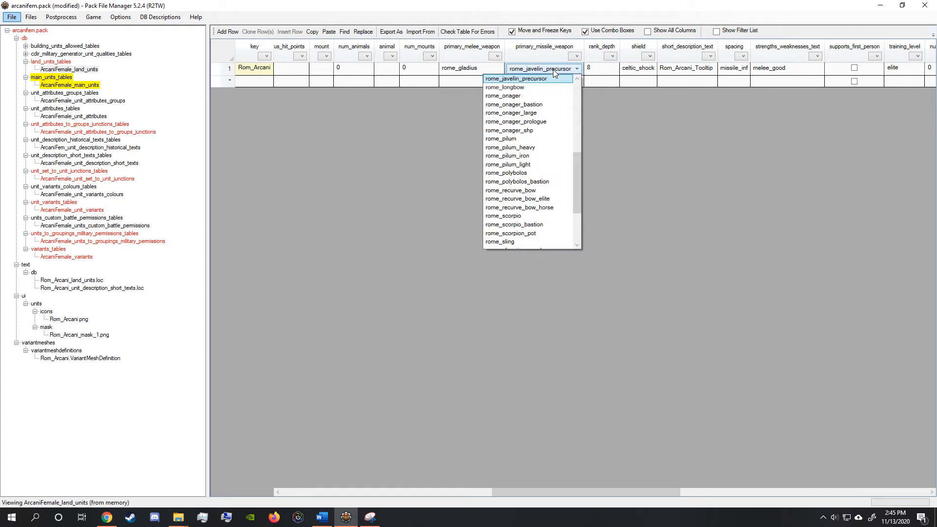
drag(576, 180, 579, 93)
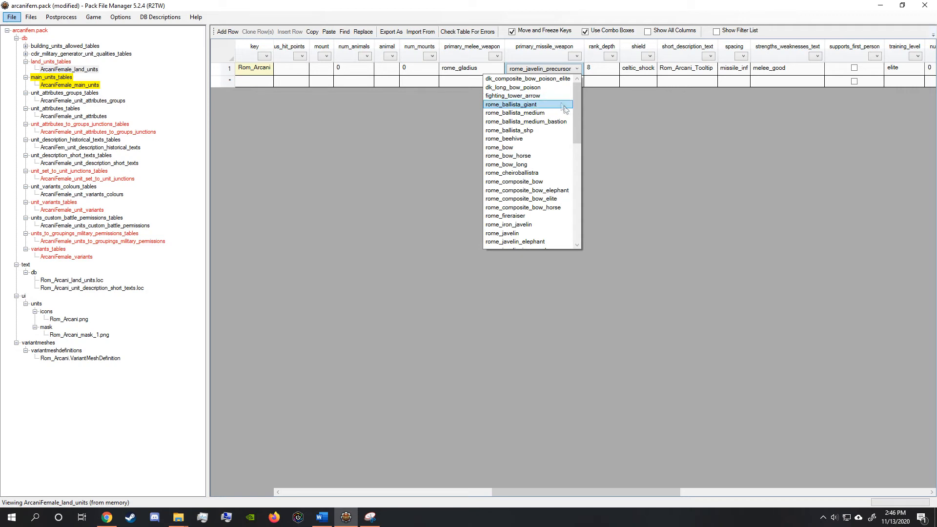
drag(576, 128, 575, 146)
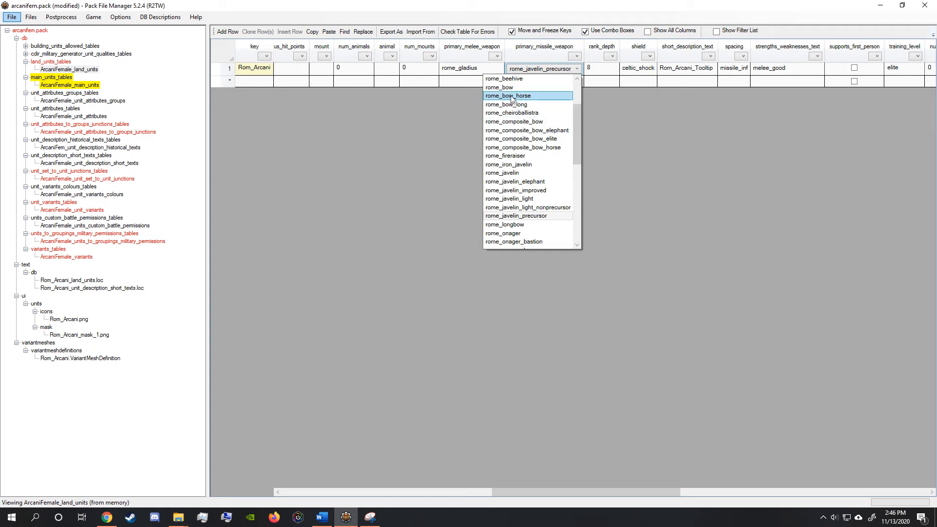
click(533, 70)
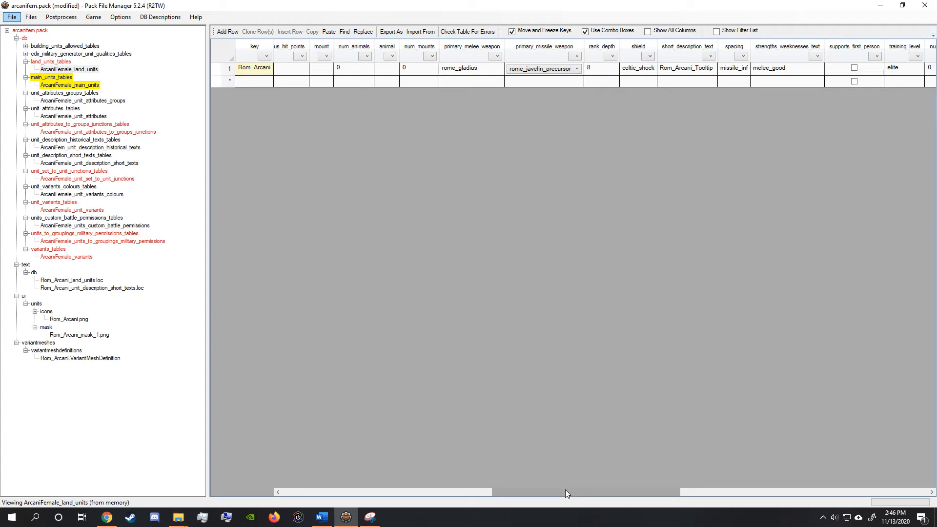
Look through the available shield options for the Rom_Arcani land unit, keeping celtic_shock
drag(565, 491, 604, 493)
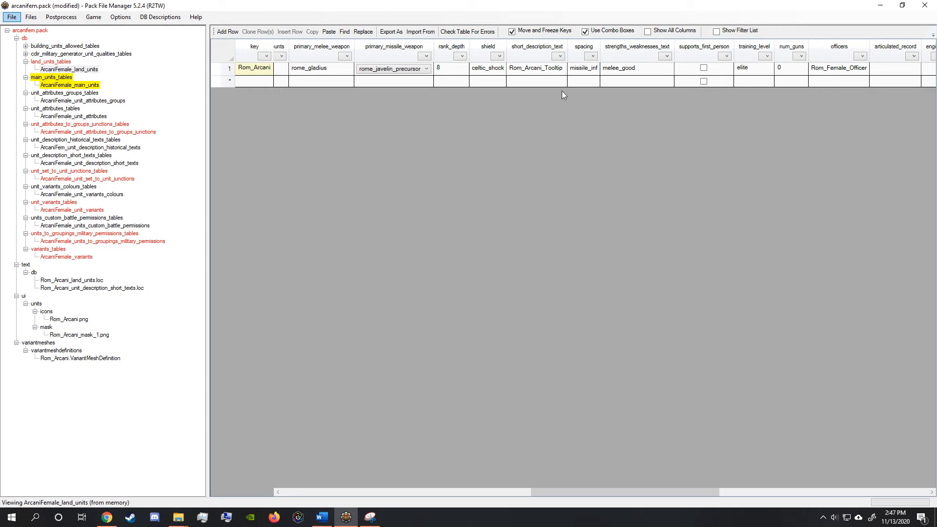
click(496, 71)
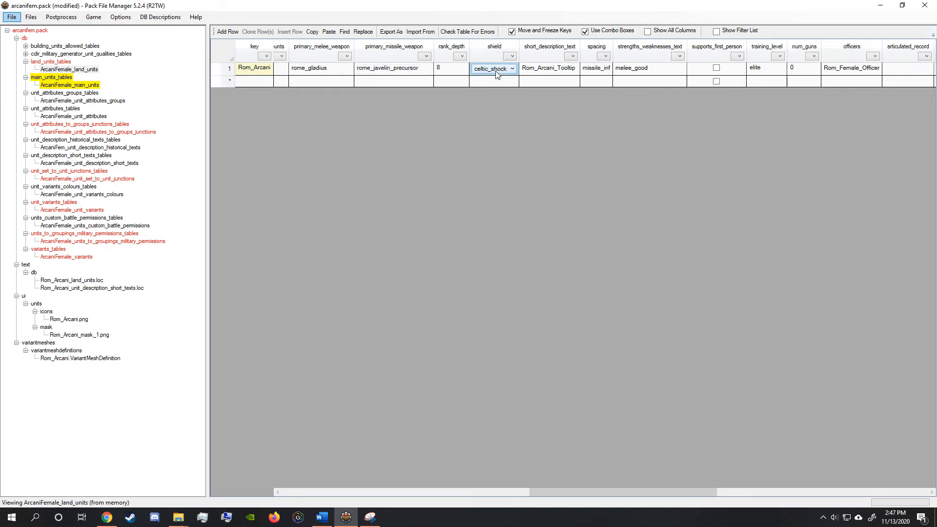
click(496, 71)
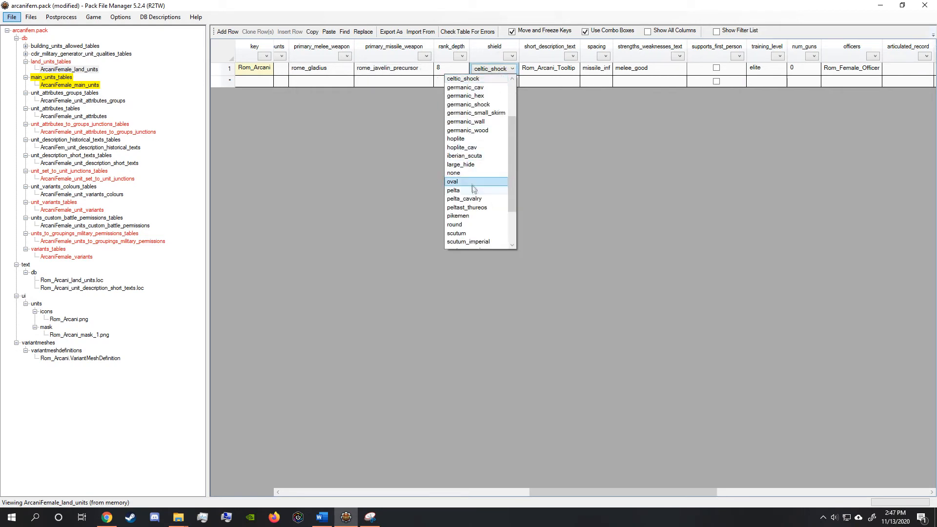
scroll(490, 185, down, 2)
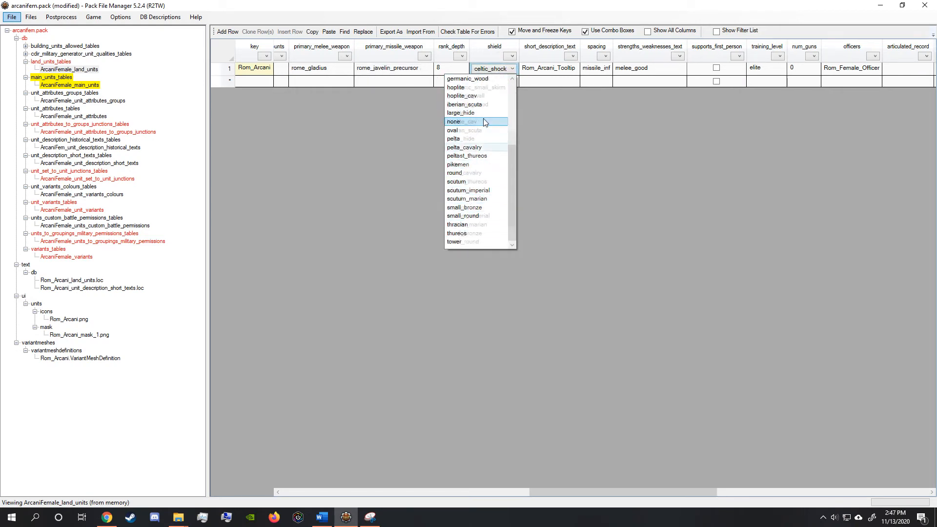
scroll(484, 118, up, 5)
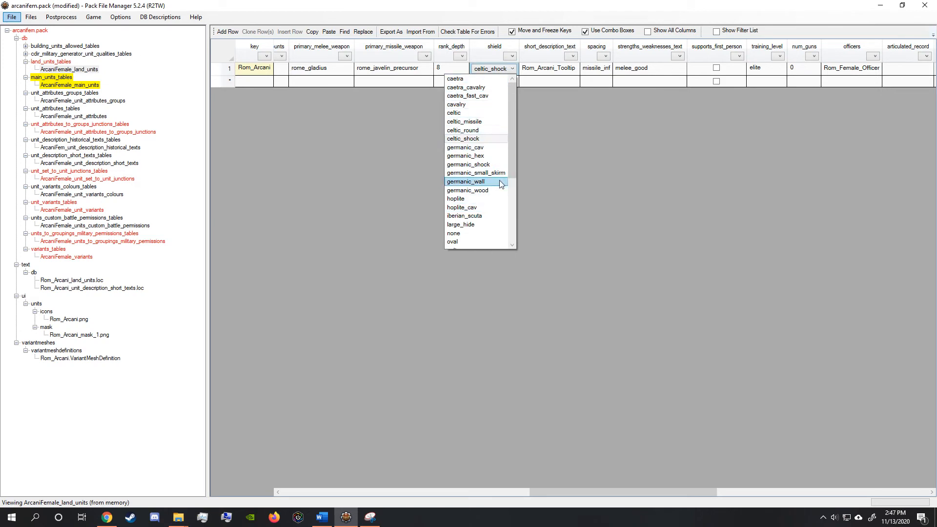
click(492, 72)
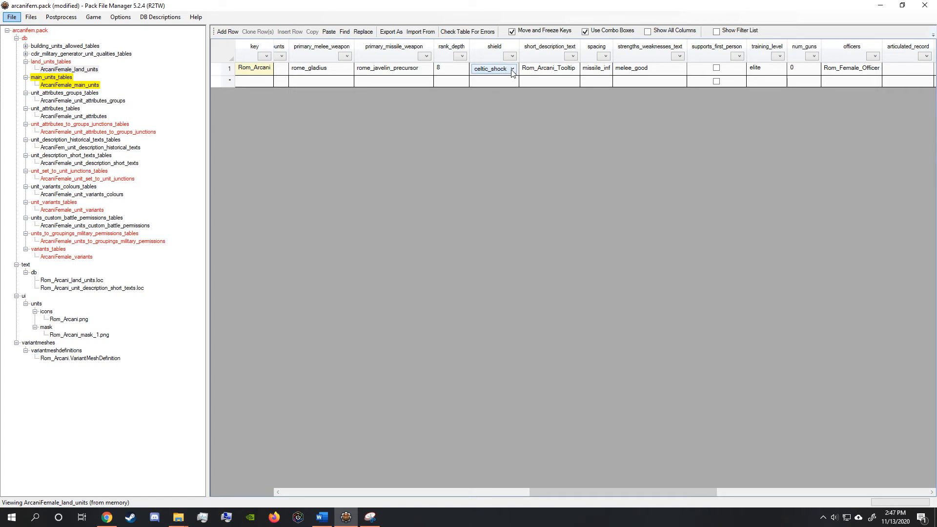
click(512, 72)
click(487, 73)
click(596, 153)
Look through the available spacing options for the Rom_Arcani land unit, keeping missile_inf
drag(605, 494, 633, 491)
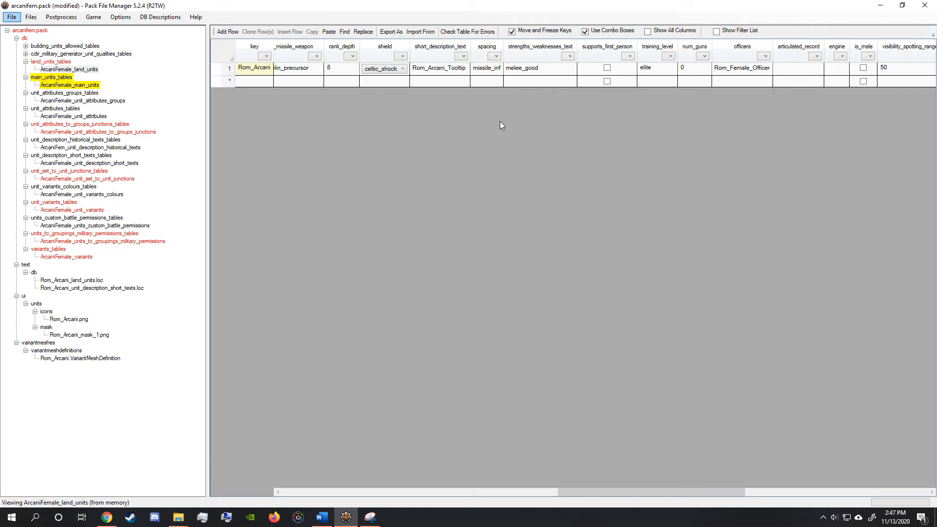
click(487, 73)
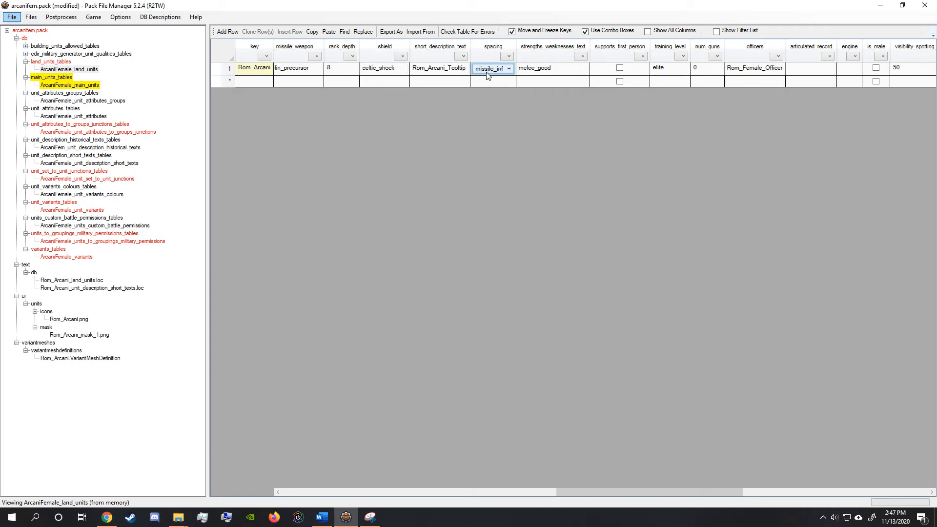
click(487, 71)
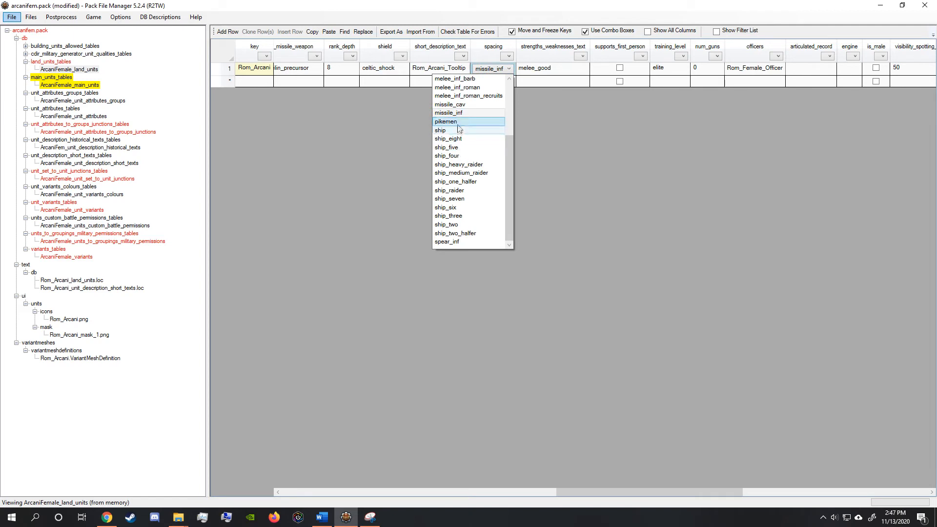
scroll(476, 106, up, 4)
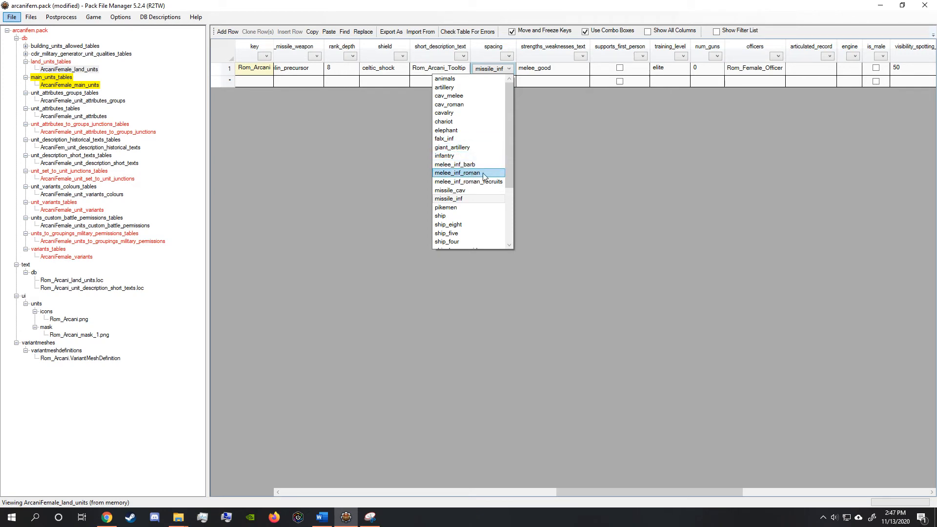
click(491, 72)
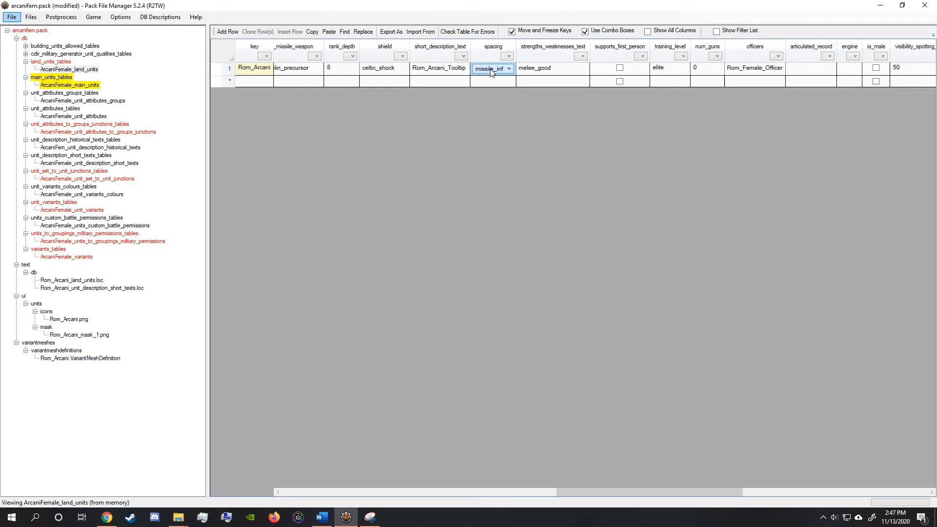
Review the strengths_weaknesses_text options for the Rom_Arcani land unit, keeping melee_good
click(553, 72)
drag(698, 490, 748, 490)
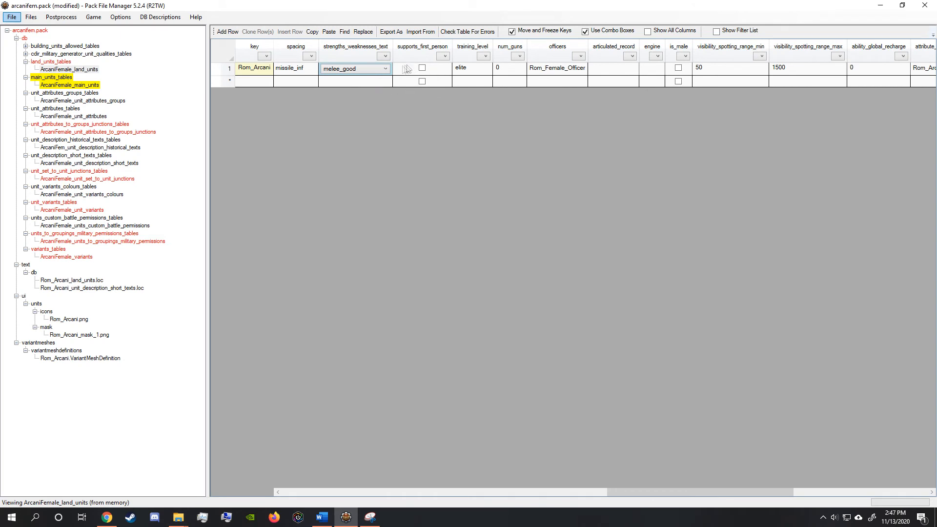
click(370, 69)
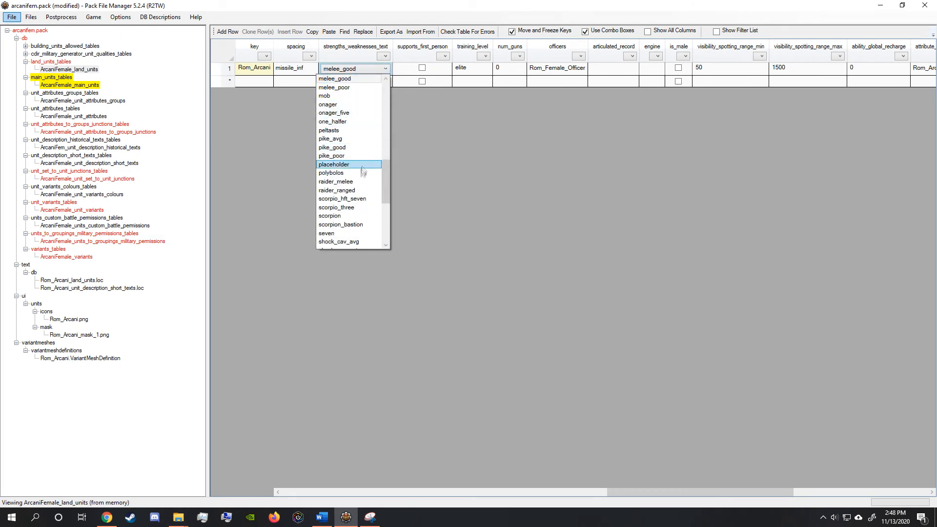
click(335, 79)
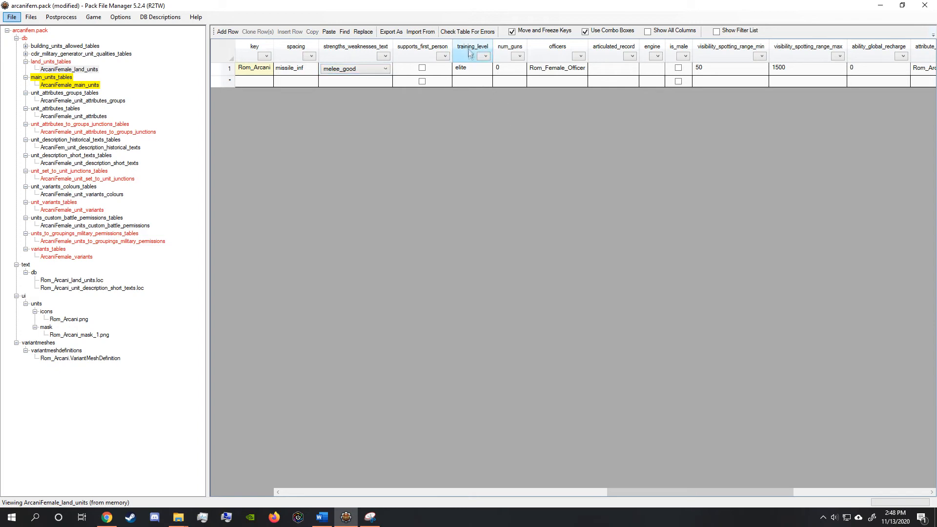
Check the training_level field of the Rom_Arcani land unit
click(468, 72)
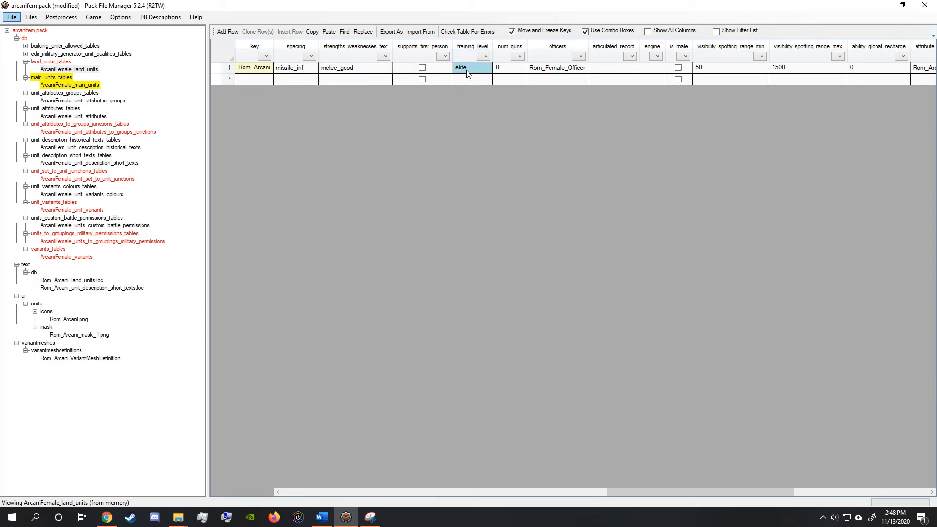
click(464, 70)
click(473, 71)
Look through the available officers options for the Rom_Arcani land unit, keeping Rom_Female_Officer
drag(625, 493, 647, 493)
click(555, 234)
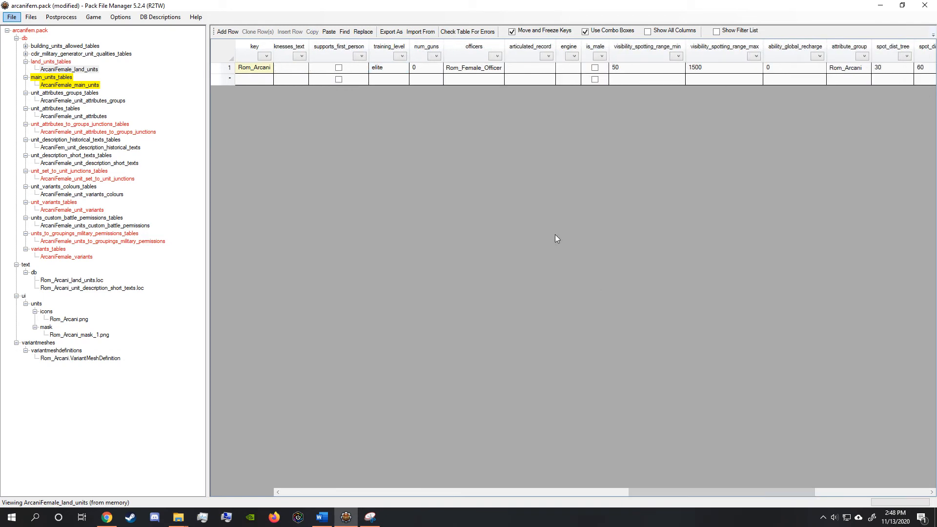
click(476, 73)
click(476, 73)
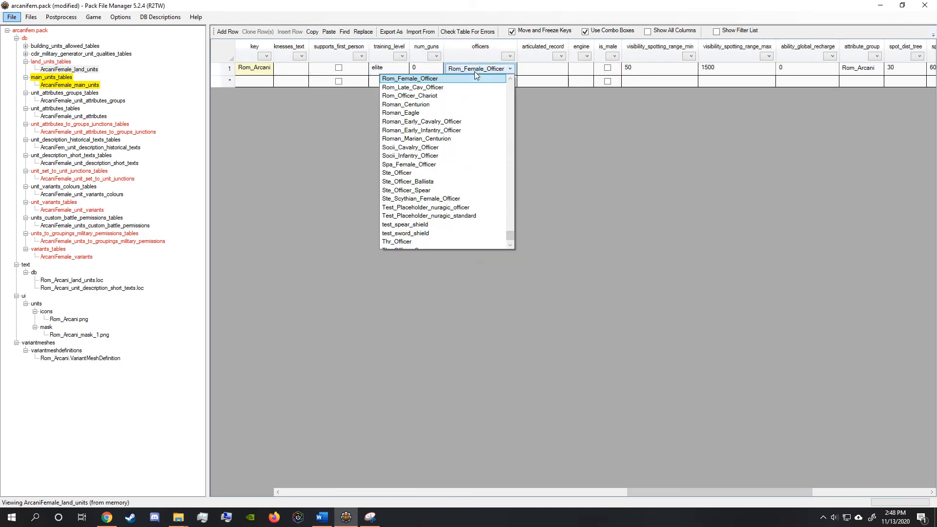
scroll(510, 238, up, 5)
scroll(511, 231, down, 5)
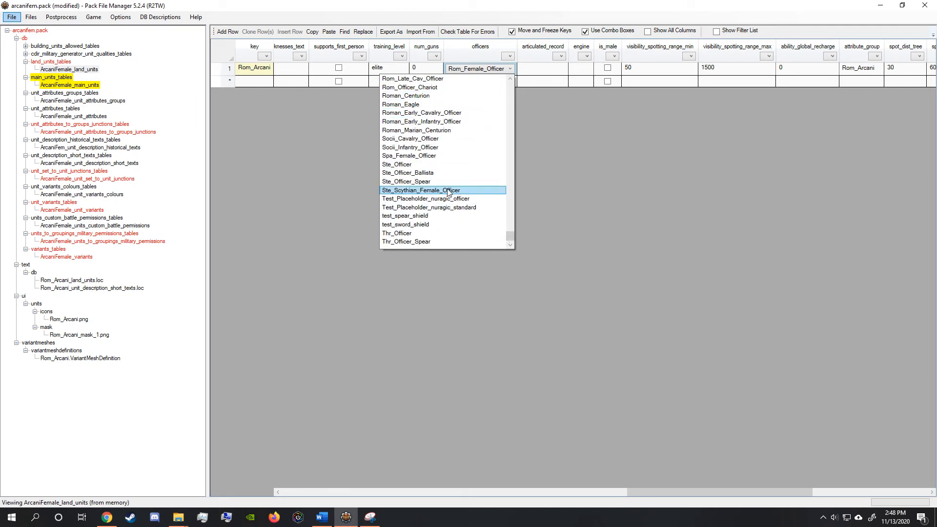
scroll(448, 192, up, 2)
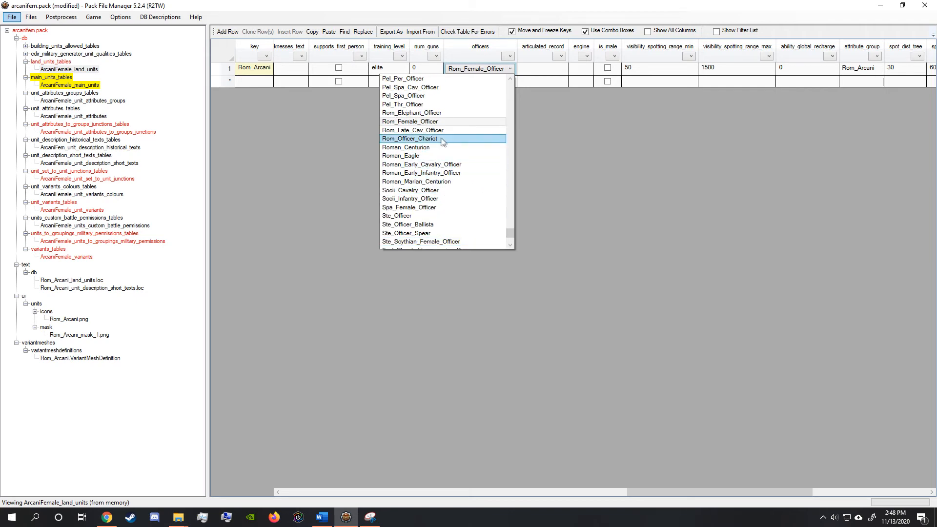
scroll(419, 154, down, 2)
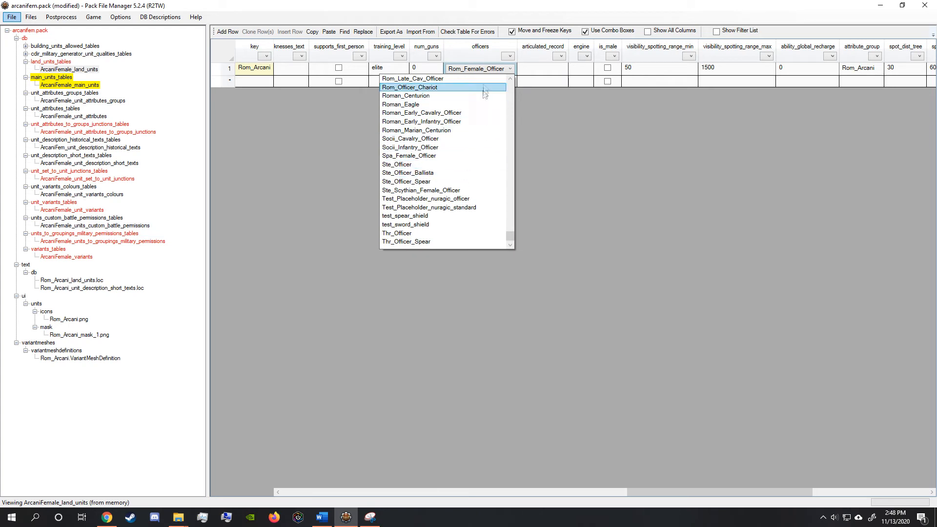
click(484, 71)
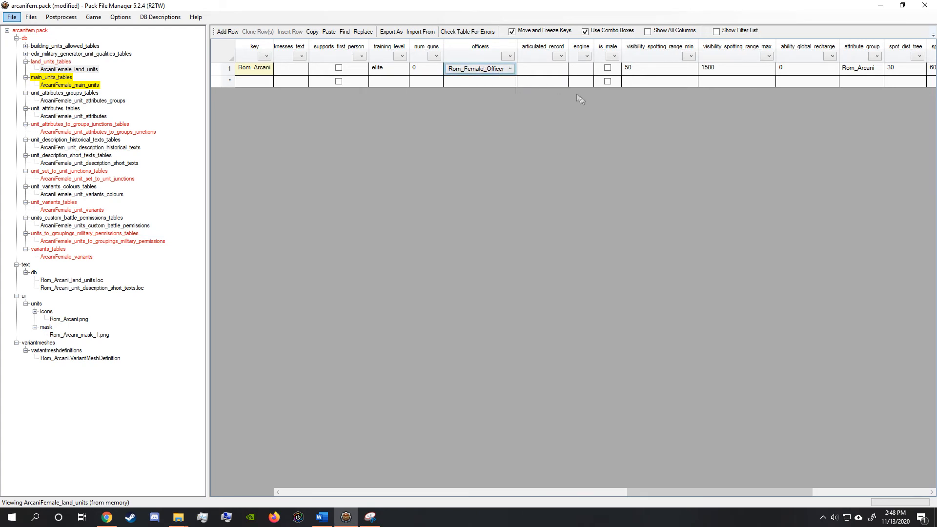
Review the visibility range, attribute_group and spotting columns of the Rom_Arcani land unit
drag(650, 494, 682, 492)
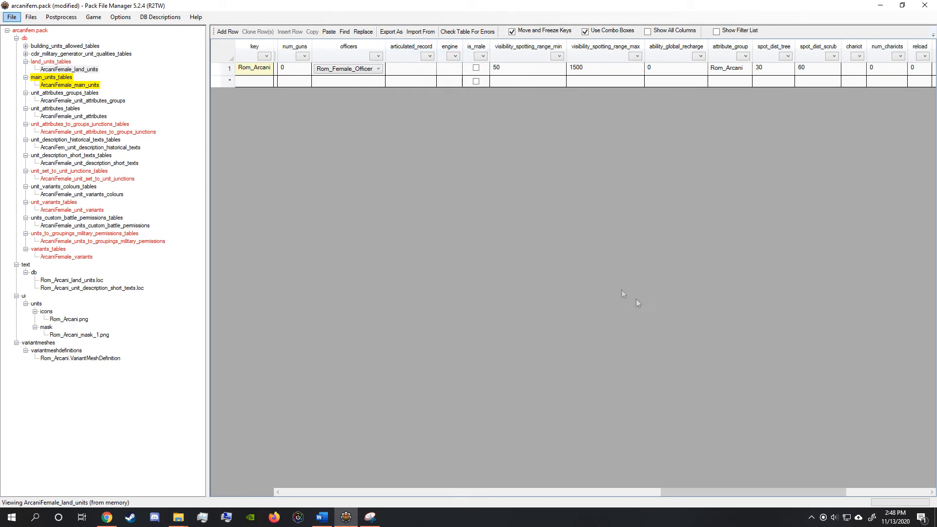
drag(810, 492, 848, 499)
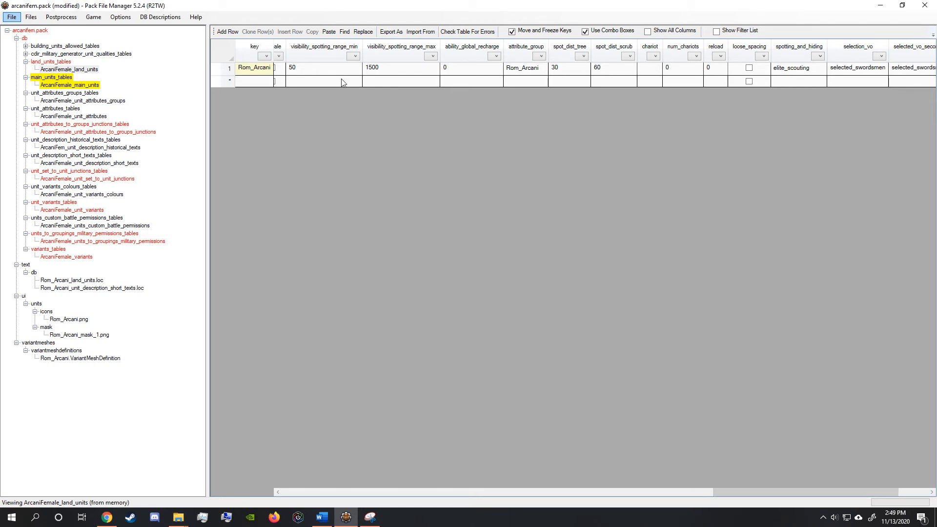
drag(749, 494, 801, 499)
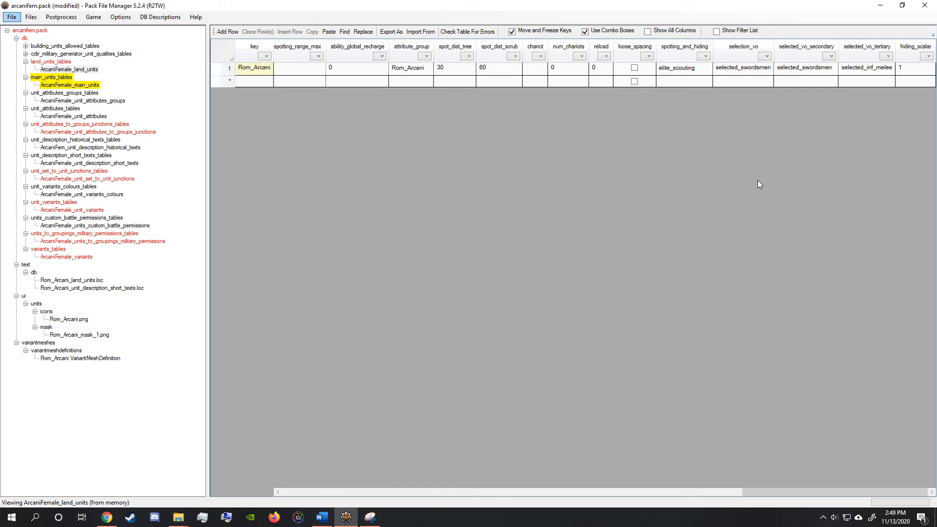
Check the selection_vo, selected_vo_secondary and selected_vo_tertiary fields of the Rom_Arcani land unit
click(751, 69)
click(750, 68)
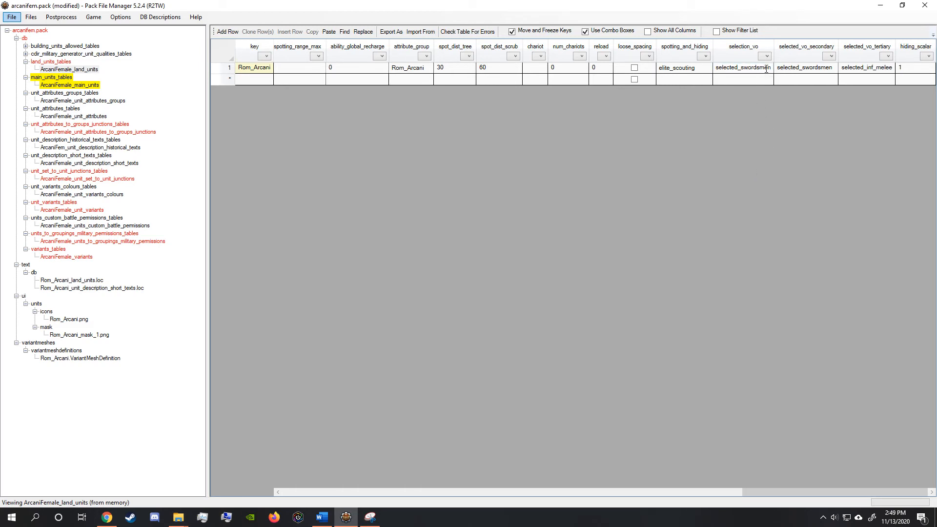
click(799, 68)
click(867, 69)
click(829, 71)
click(772, 70)
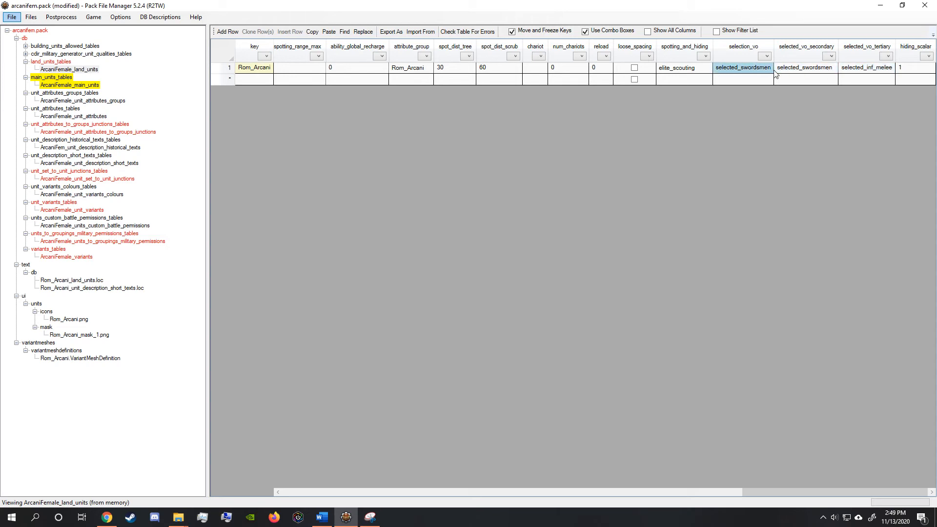
click(746, 162)
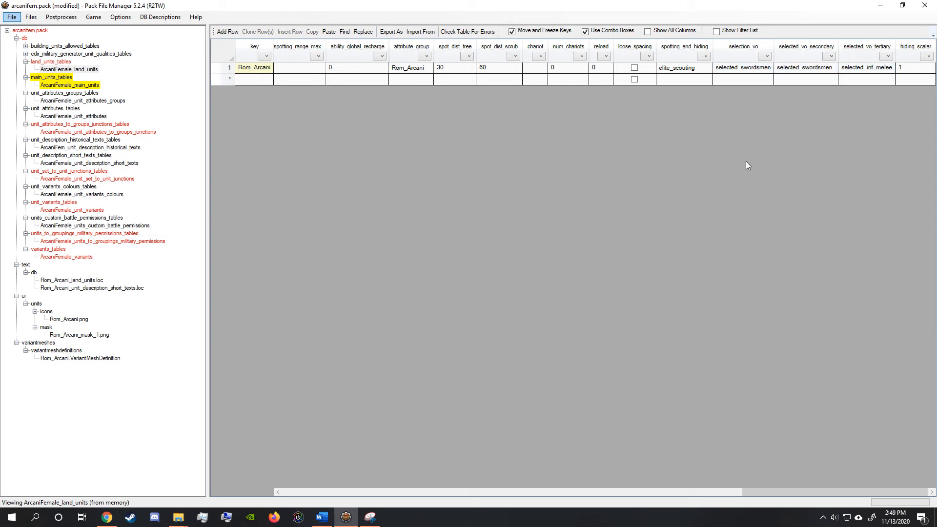
click(743, 69)
click(832, 149)
drag(799, 492, 322, 436)
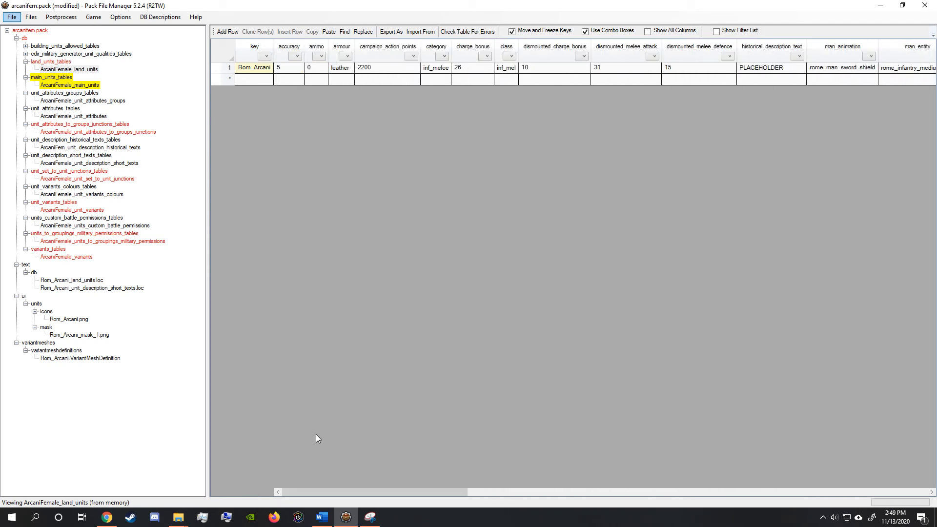
Open the ArcaniFemale_main_units table and check the unit key and campaign_cap fields
click(57, 86)
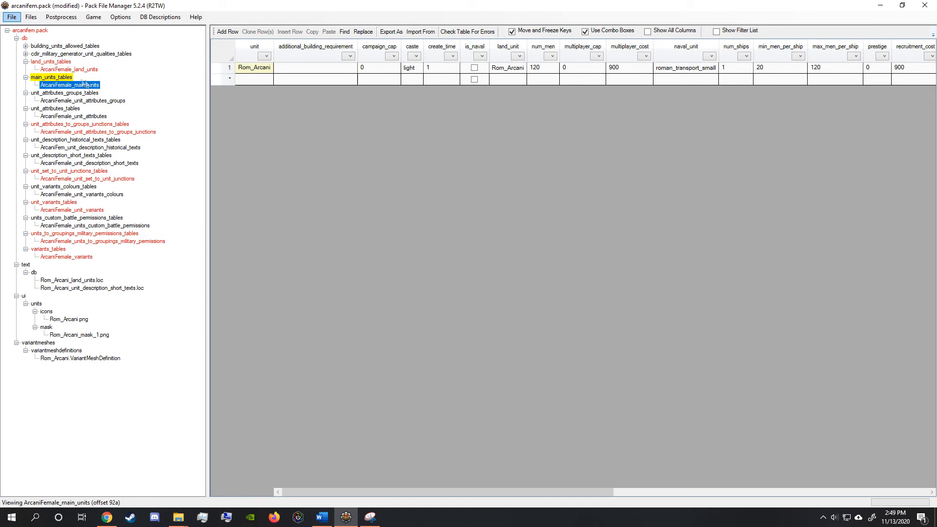
click(249, 70)
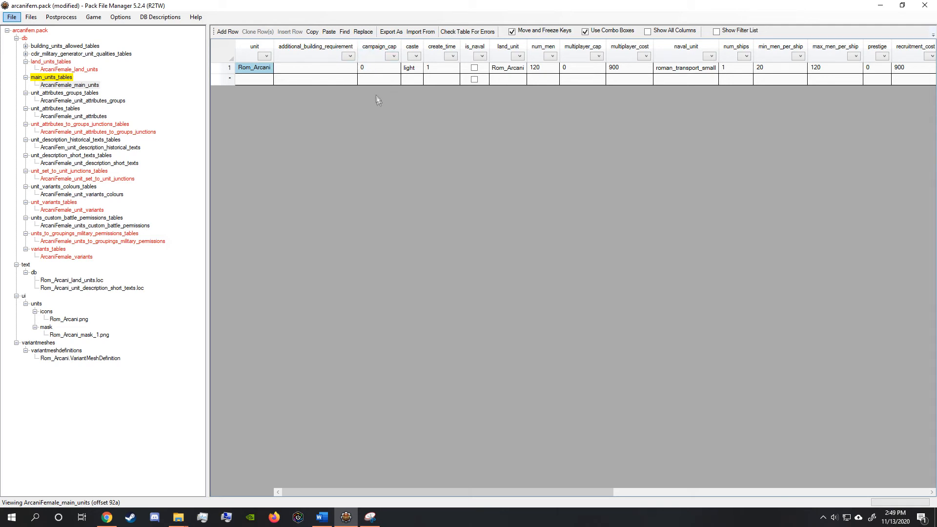
click(373, 68)
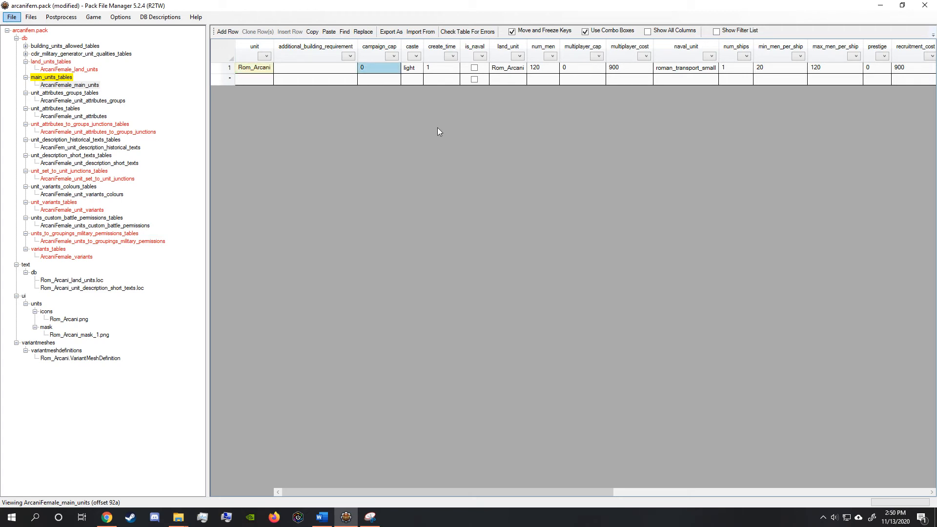
Look through the available caste options for the Rom_Arcani main unit, keeping light
click(417, 70)
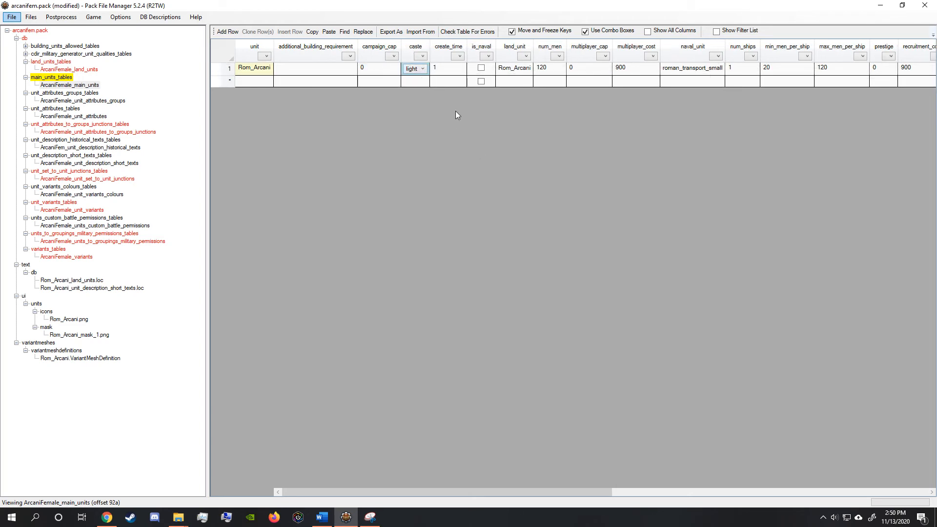
click(410, 72)
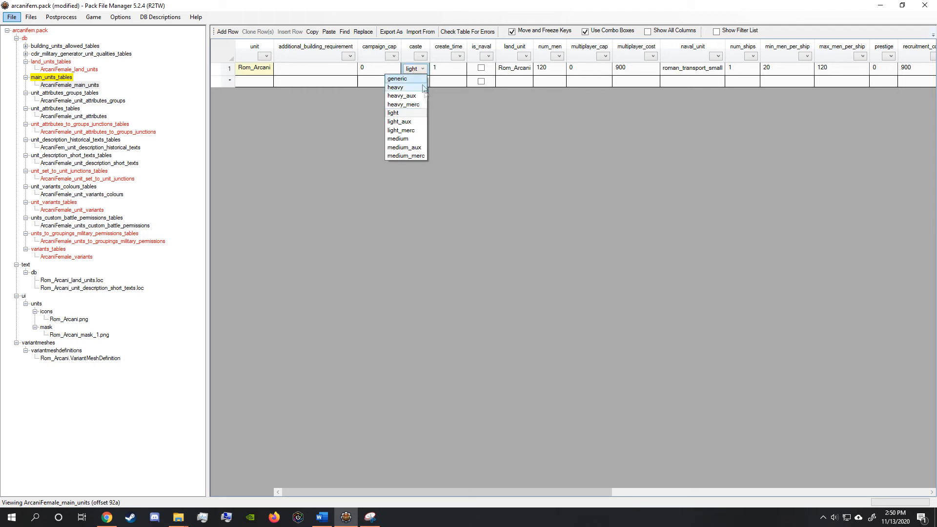
click(482, 104)
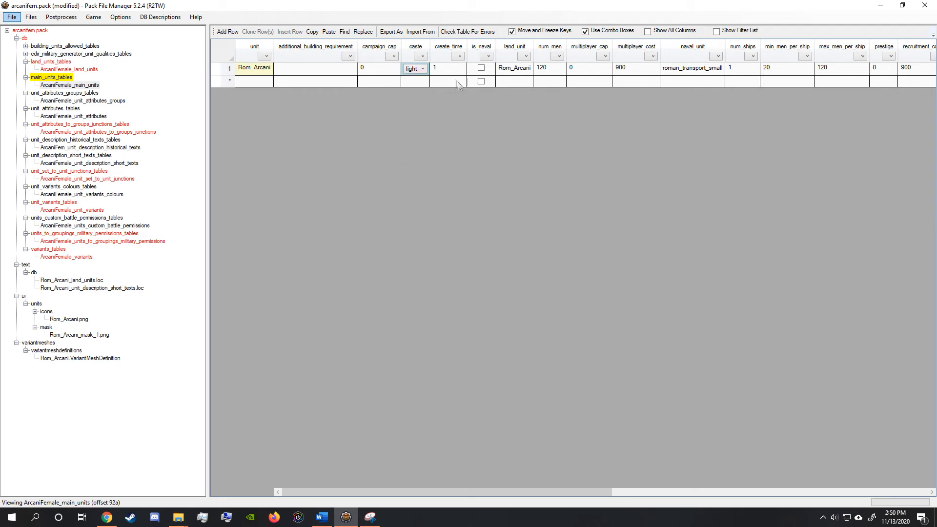
Check the create_time, land_unit and num_men fields of the Rom_Arcani main unit
click(450, 71)
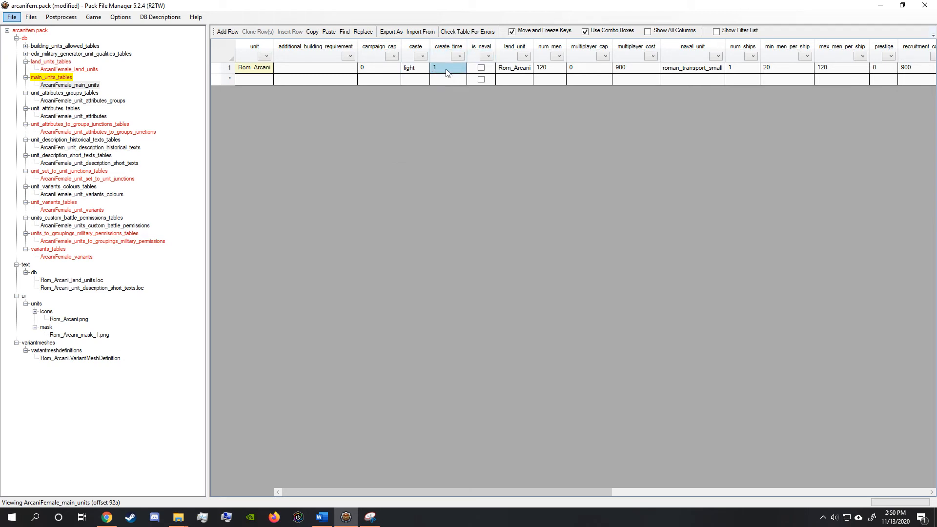
click(518, 127)
click(521, 71)
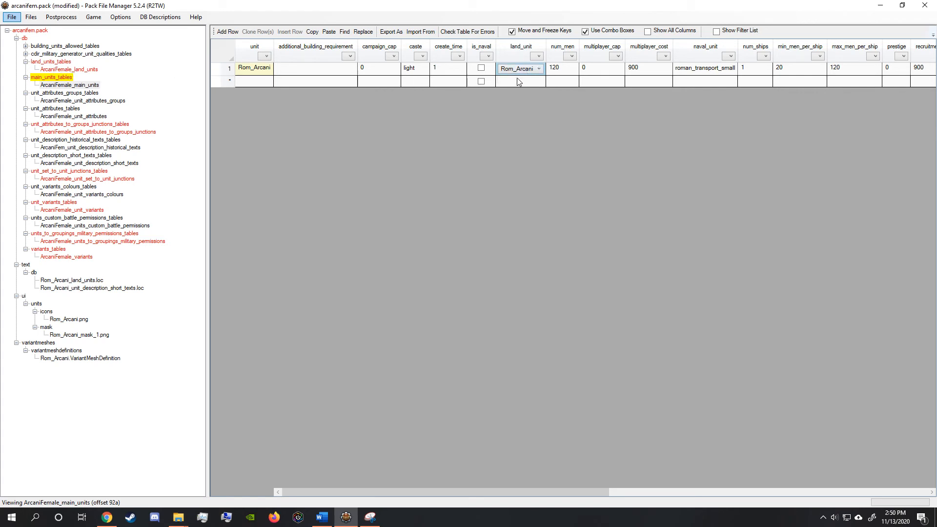
drag(561, 488, 654, 479)
key(Tab)
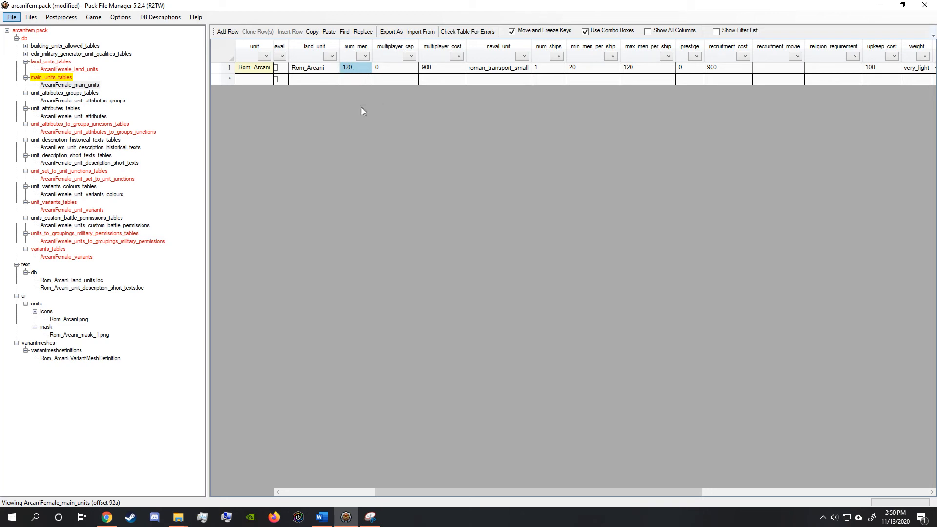
click(430, 110)
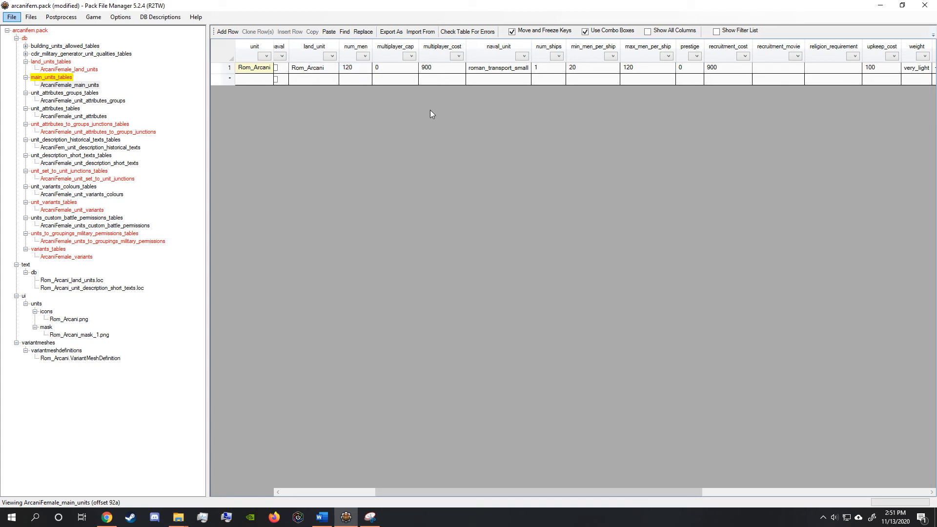
Check the multiplayer_cap, multiplayer_cost and naval_unit fields of the Rom_Arcani main unit
click(401, 71)
key(Tab)
click(502, 70)
drag(532, 494, 617, 491)
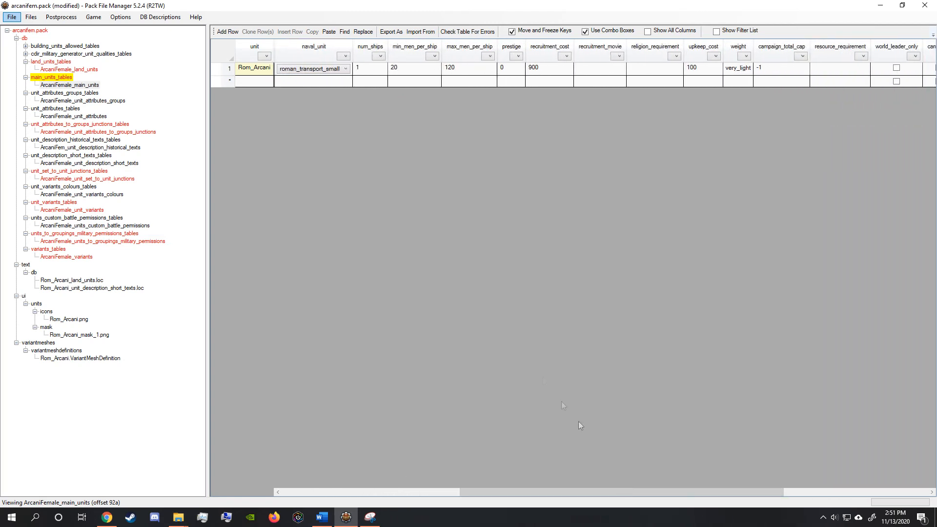
Check the num_ships, min_men_per_ship, max_men_per_ship and recruitment_cost fields of the main unit
click(373, 69)
click(409, 71)
click(471, 71)
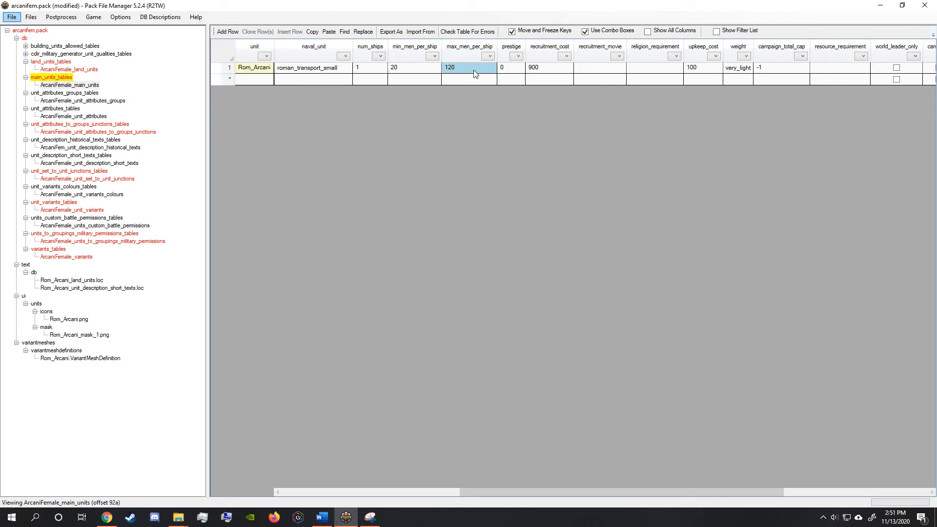
click(537, 69)
drag(666, 489, 768, 481)
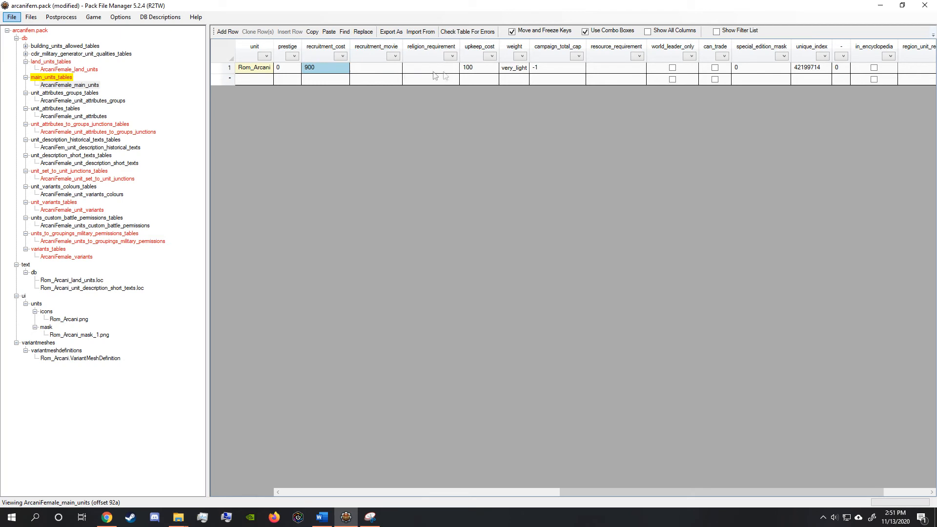
Check the main unit's upkeep_cost and review the available weight options, keeping very_light
click(495, 70)
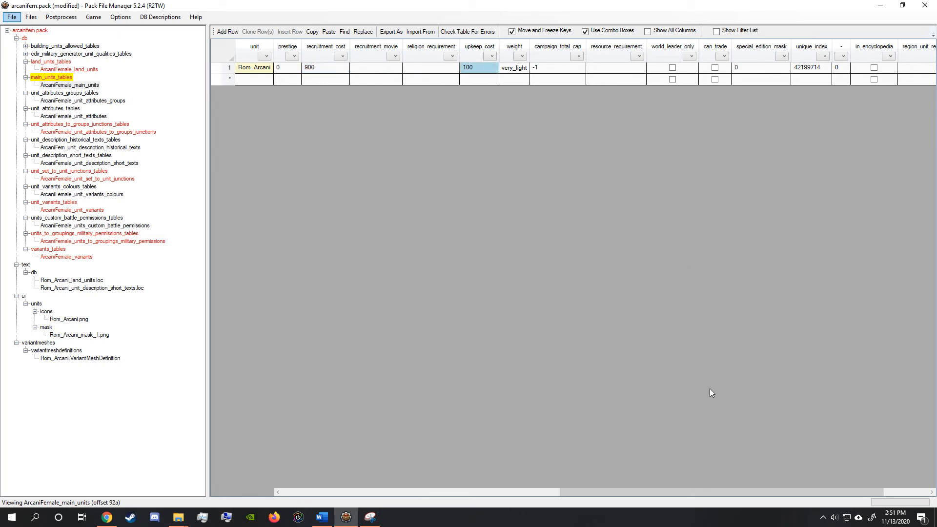
click(520, 70)
click(521, 71)
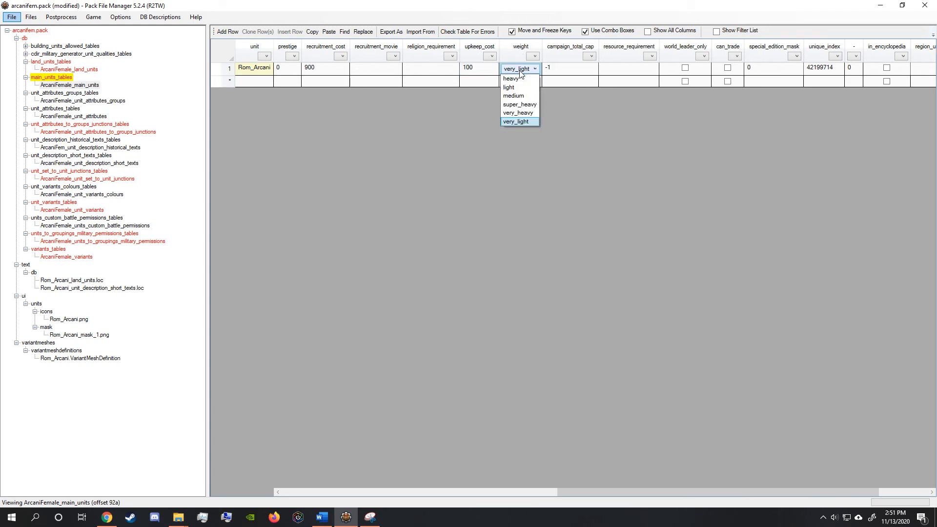
click(521, 72)
Check the campaign_total_cap, world_leader_only and can_trade fields of the Rom_Arcani main unit
drag(699, 493, 755, 488)
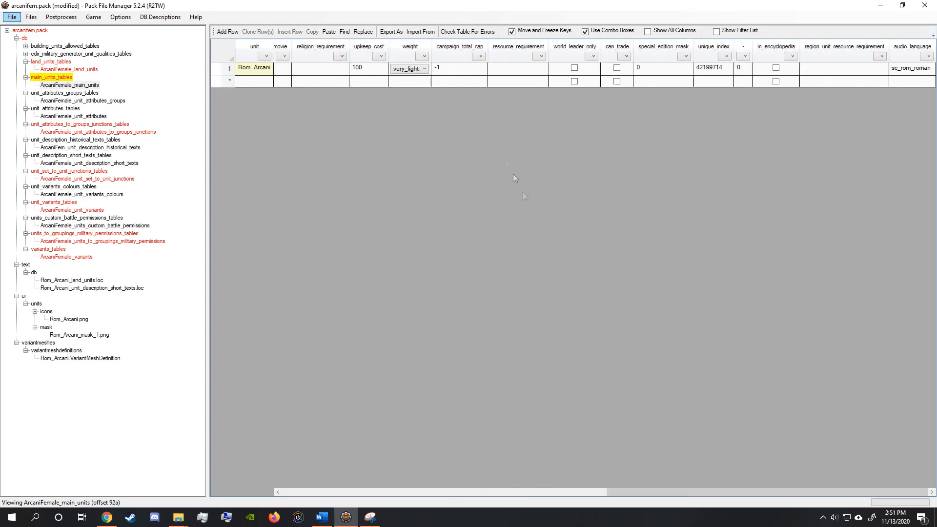
click(456, 67)
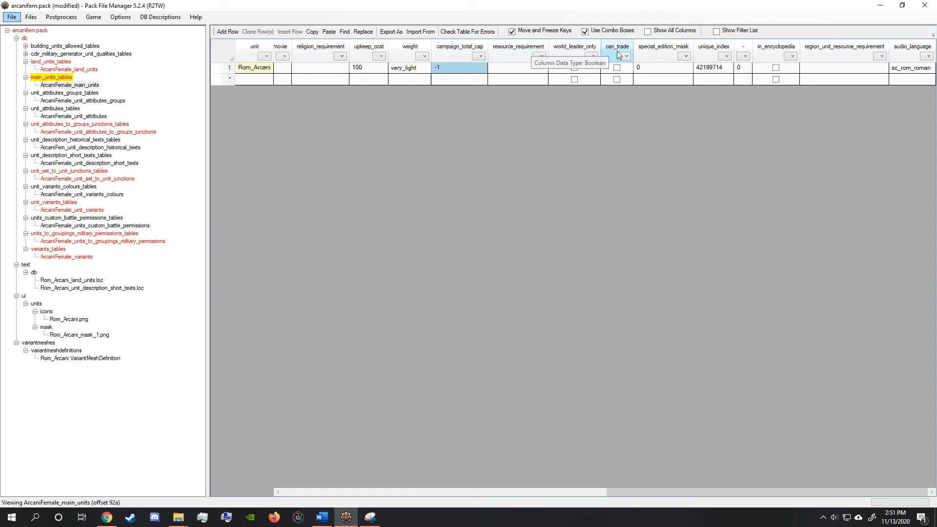
click(687, 213)
drag(670, 493, 723, 497)
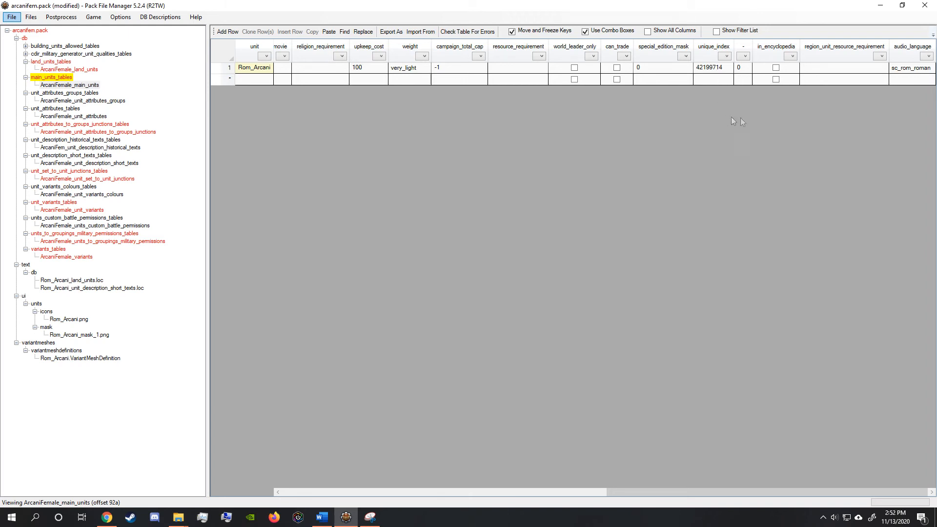
Check the main unit's unique_index and review its audio_language field, keeping sc_rom_roman
click(715, 71)
click(920, 71)
click(913, 70)
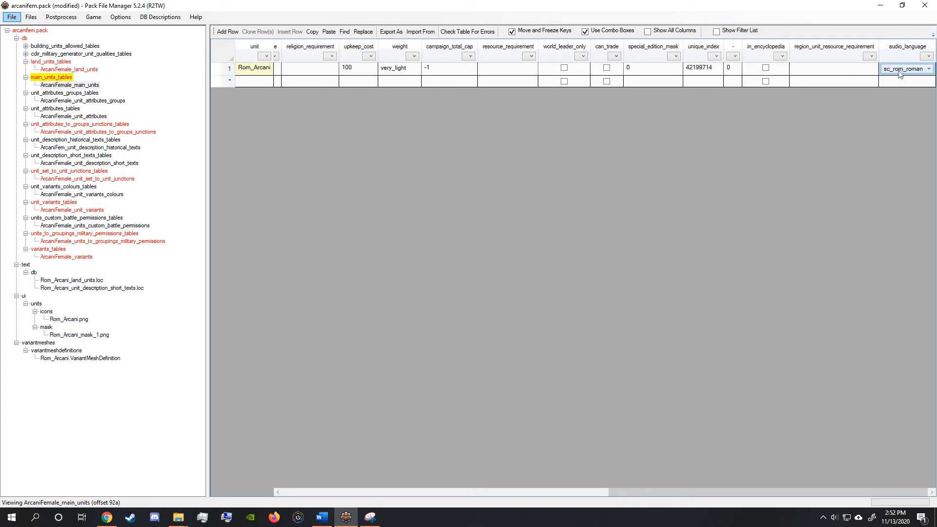
click(929, 69)
click(922, 69)
click(826, 465)
drag(826, 491, 494, 491)
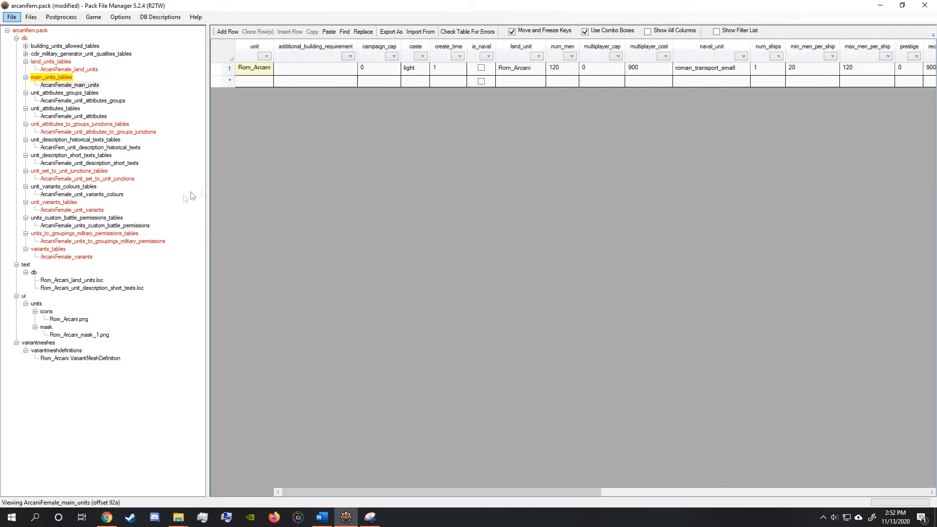
drag(556, 491, 319, 277)
Compare the land unit's short_description_text with the widened Tag column and localised string in Rom_Arcani_unit_description_short_texts.loc
click(60, 70)
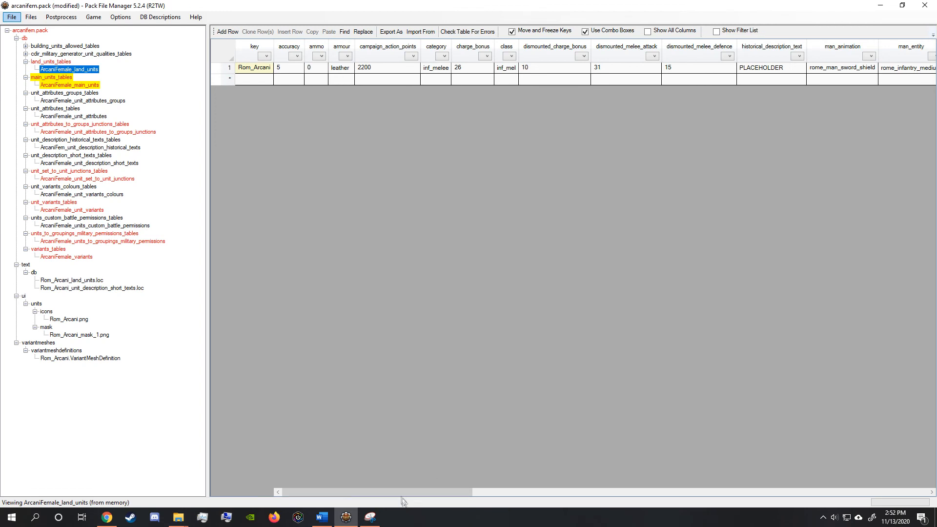
drag(405, 491, 667, 477)
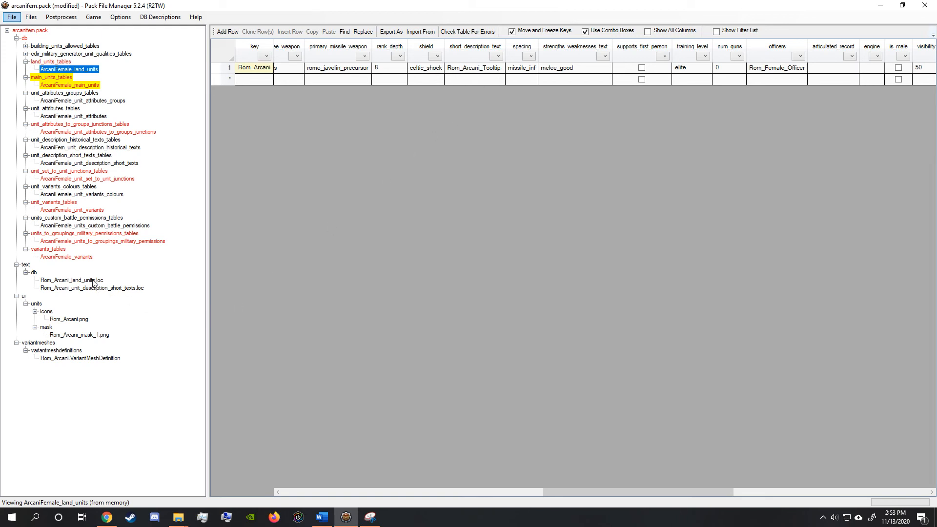
click(88, 289)
drag(357, 44, 457, 44)
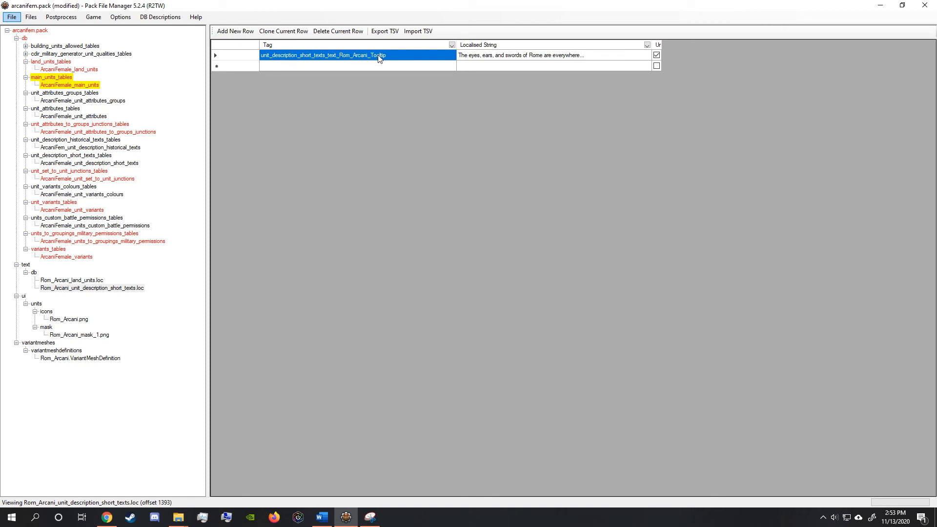
drag(389, 59, 342, 55)
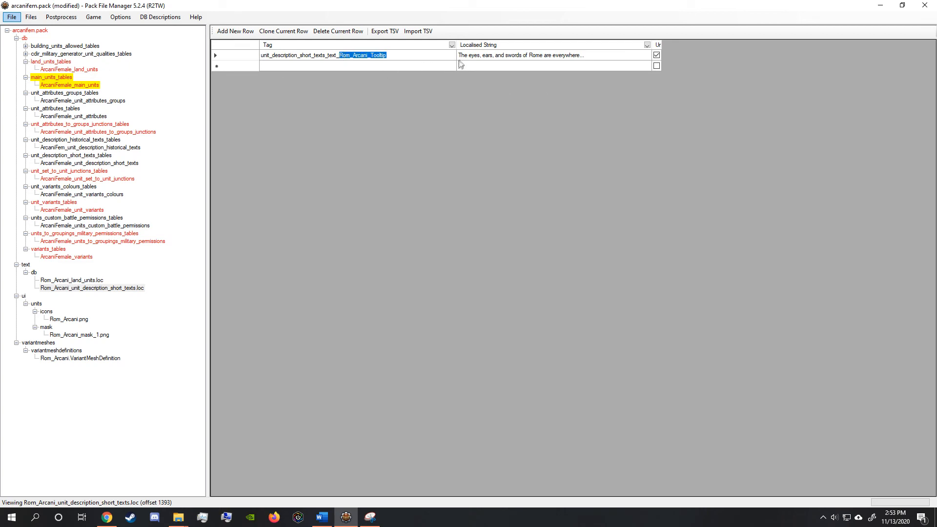
click(512, 58)
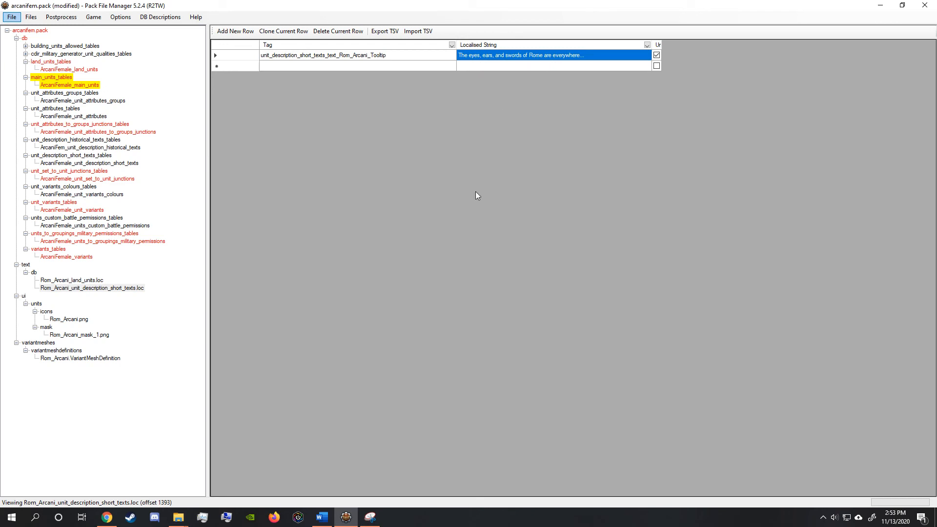
Review the Tag and Localised String entries in Rom_Arcani_land_units.loc
click(95, 281)
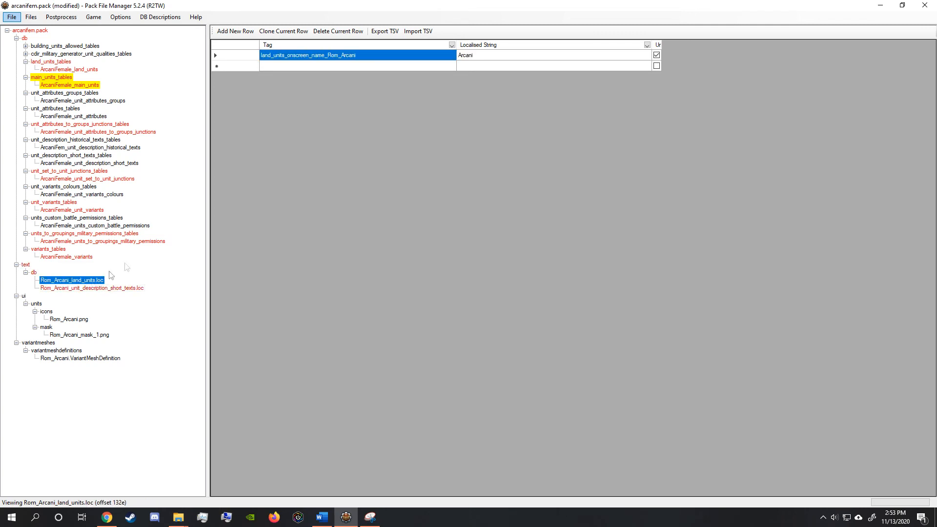
click(396, 189)
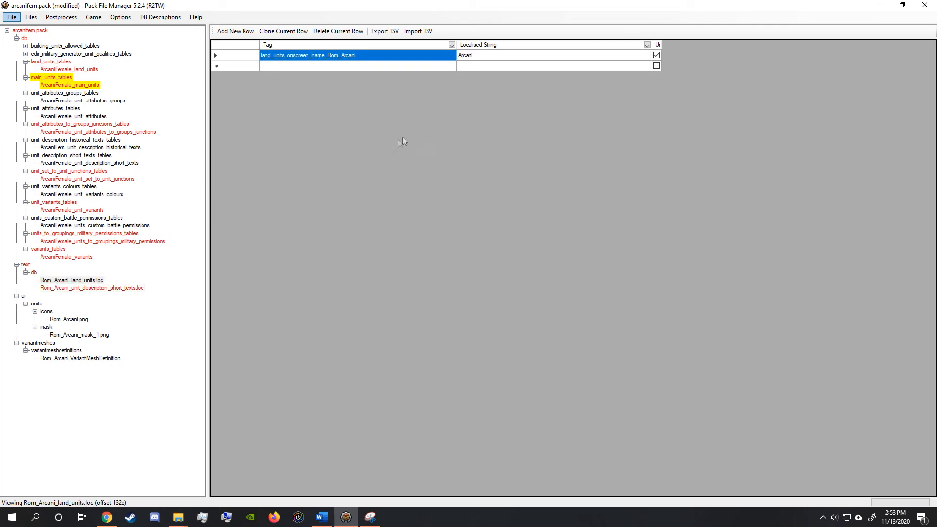
click(73, 281)
click(73, 281)
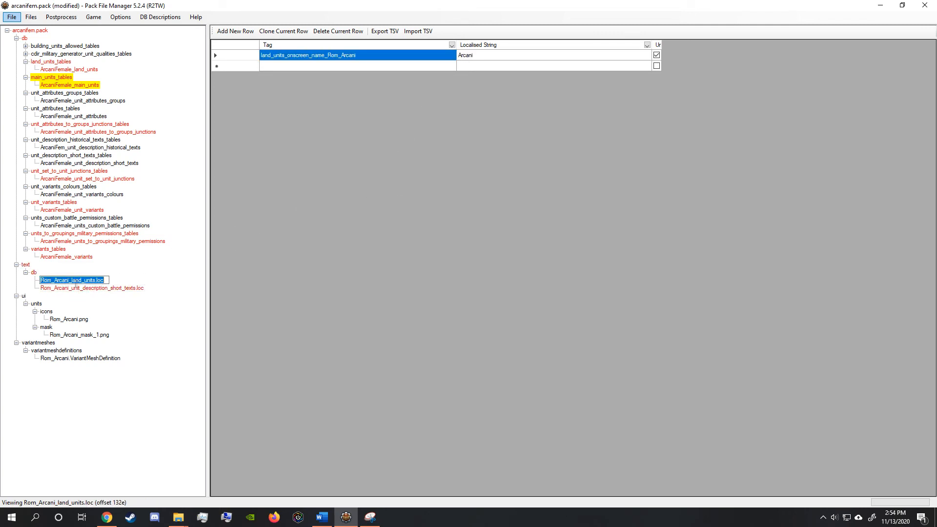
click(315, 58)
click(313, 56)
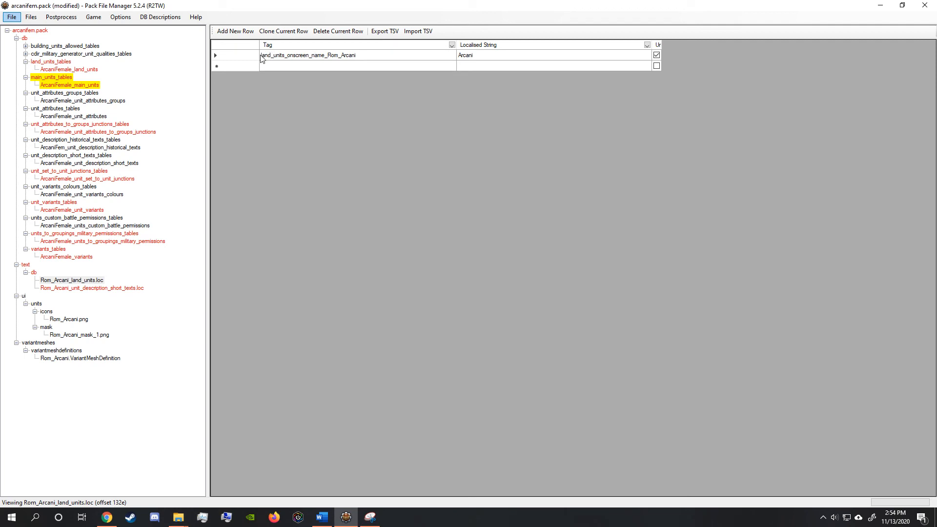
drag(328, 55, 357, 55)
click(488, 59)
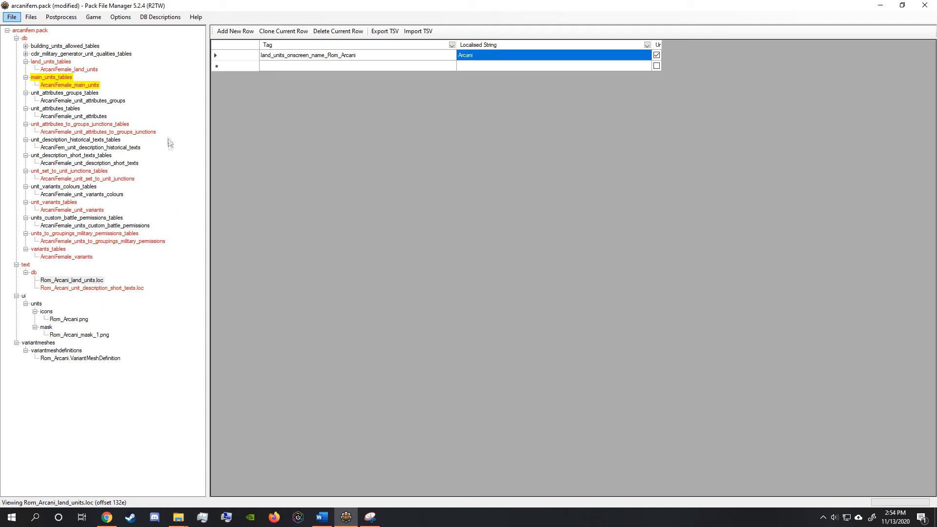
Open ArcaniFemale_cdir_military_generator_unit_qualities and review the group_key options, keeping Default_land_infantry_melee
click(26, 54)
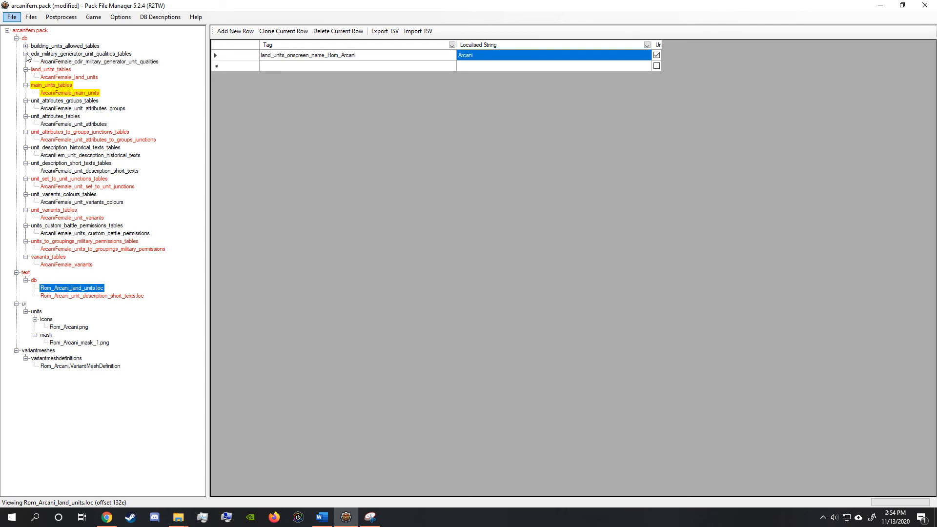
click(109, 62)
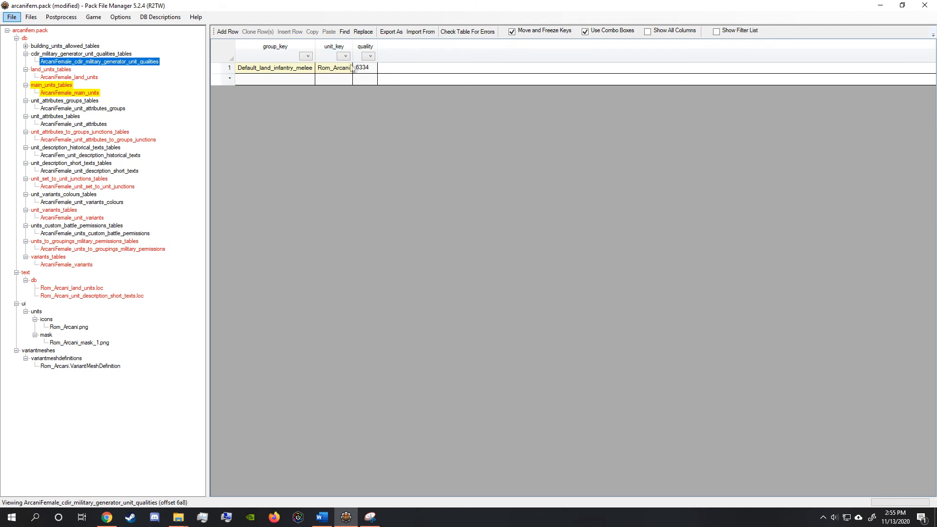
click(283, 72)
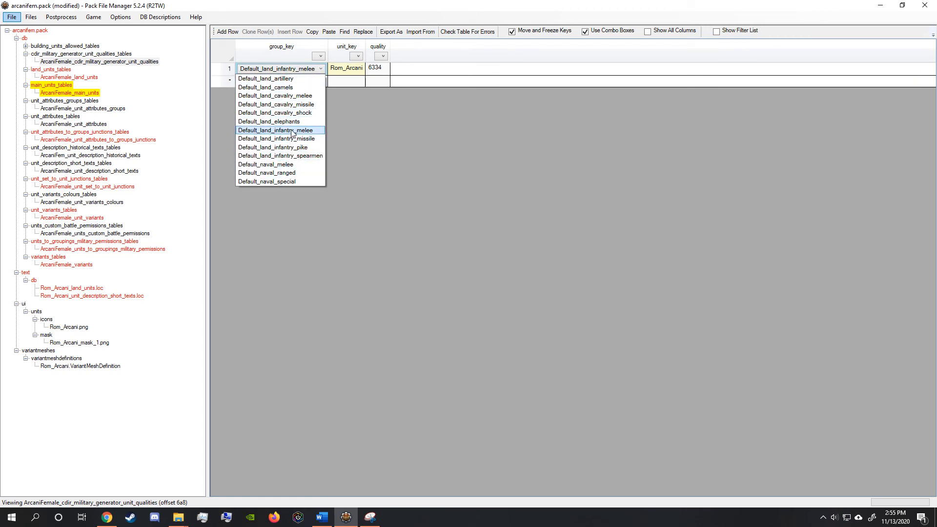
click(312, 71)
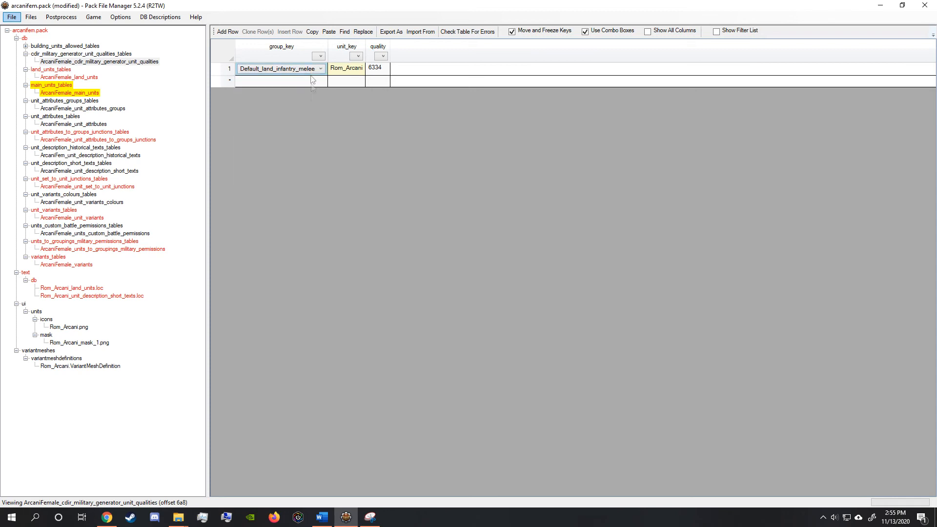
Open ArcaniFemale_building_units_allowed and check which temple and military buildings are assigned to Rom_Arcani
click(26, 45)
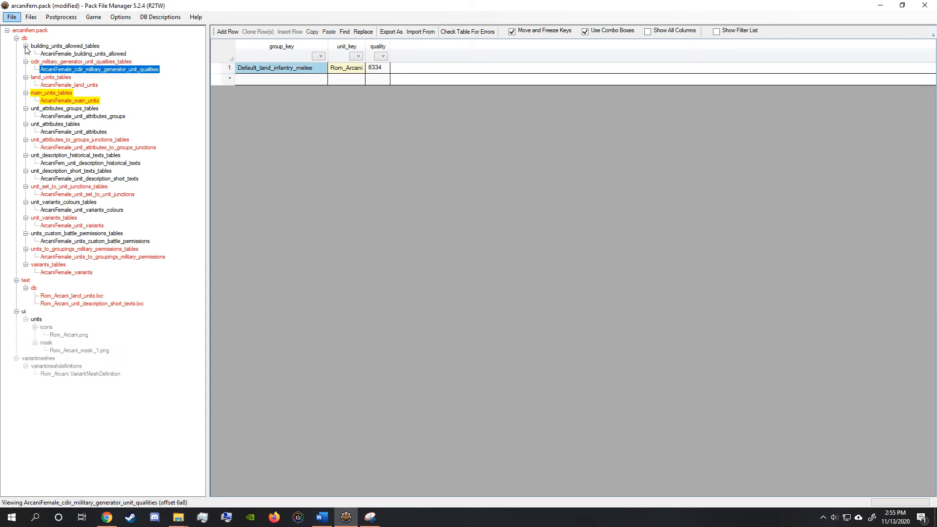
click(84, 53)
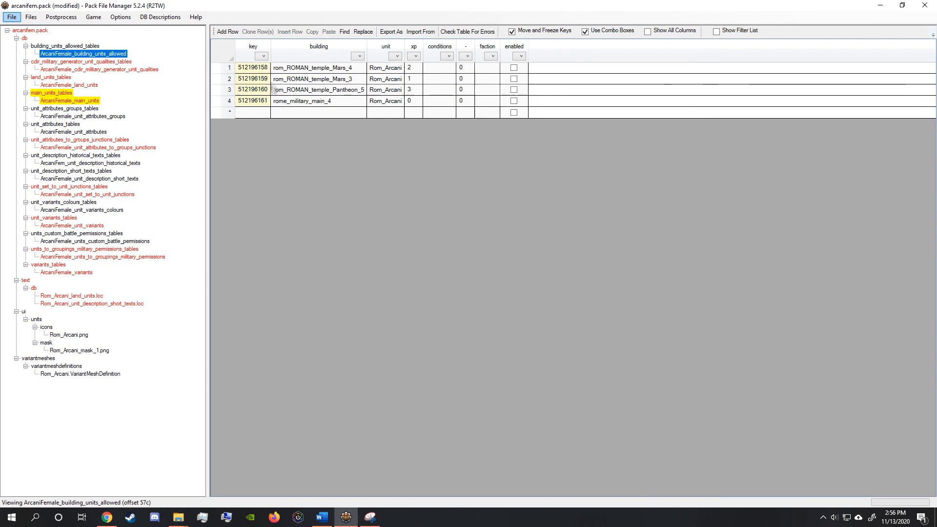
click(327, 70)
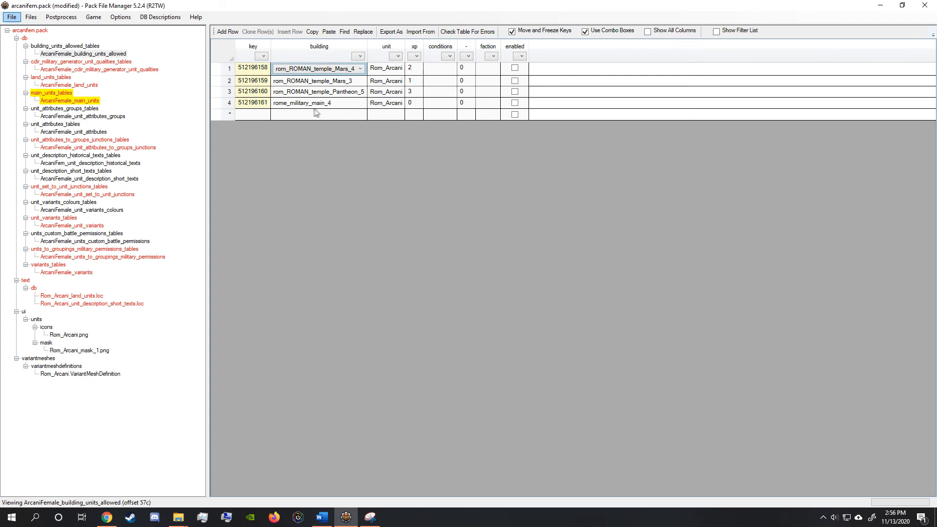
click(289, 104)
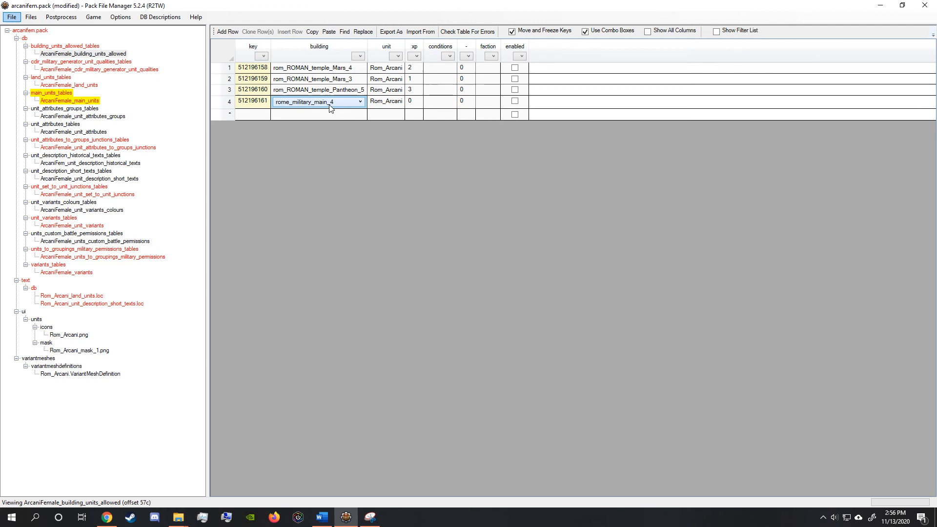
click(376, 134)
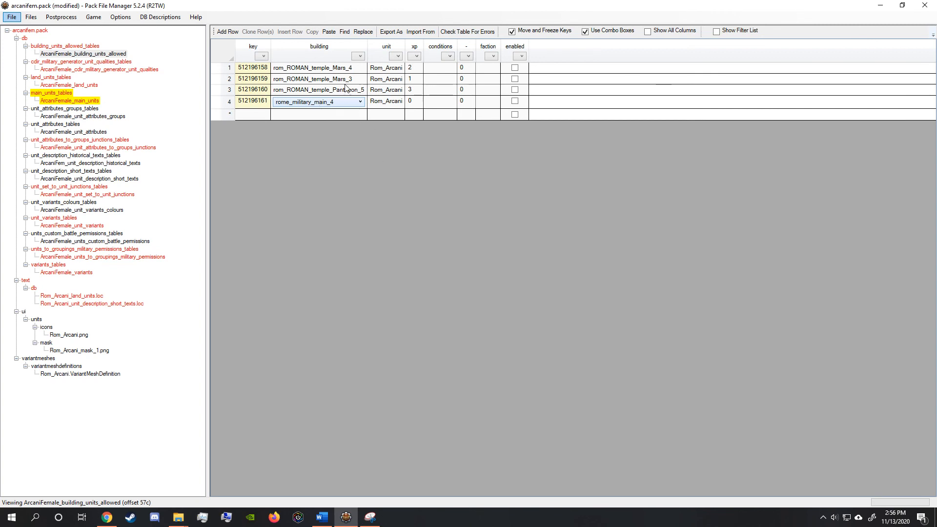
Browse the available building options for the fourth Rom_Arcani row, keeping rome_military_main_4
click(350, 102)
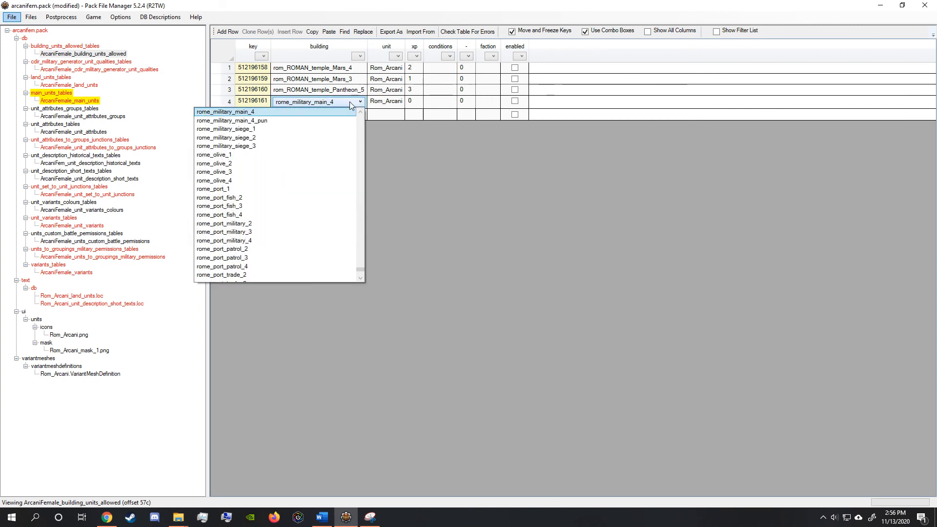
scroll(334, 142, up, 7)
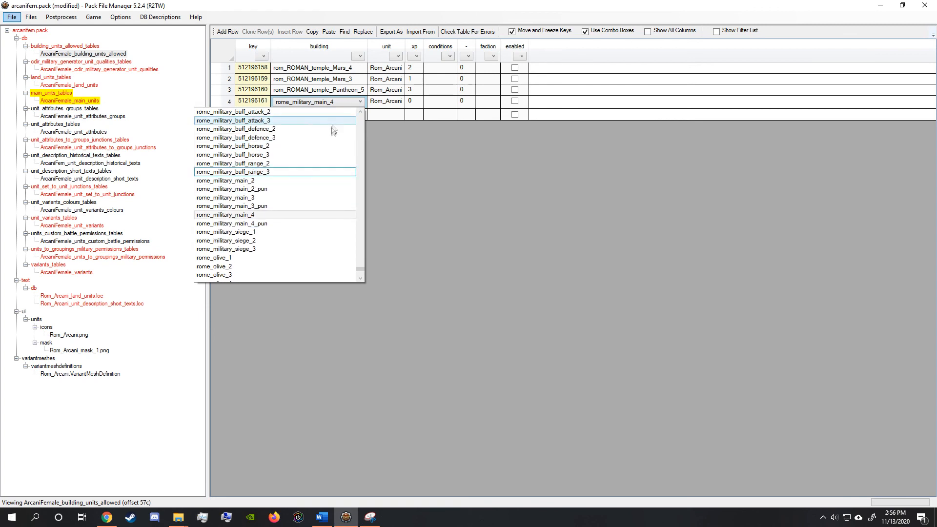
scroll(318, 155, up, 9)
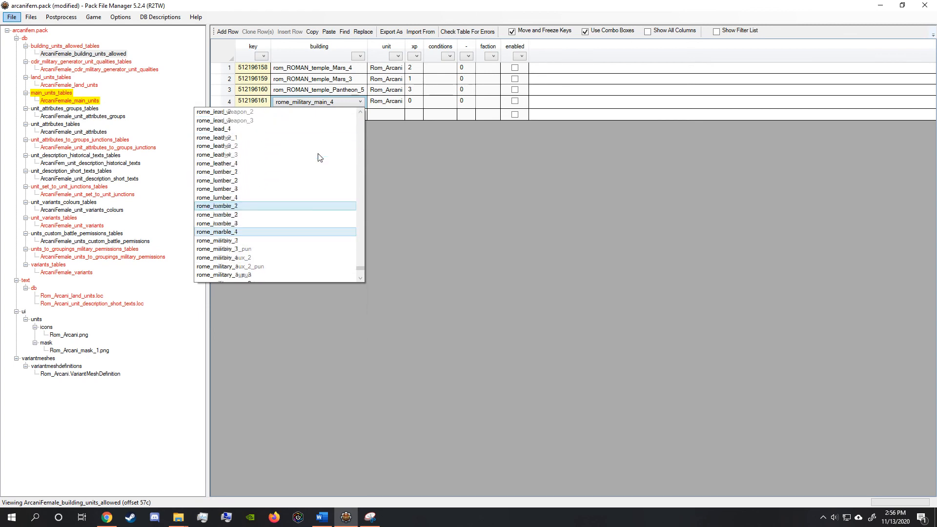
scroll(318, 157, up, 10)
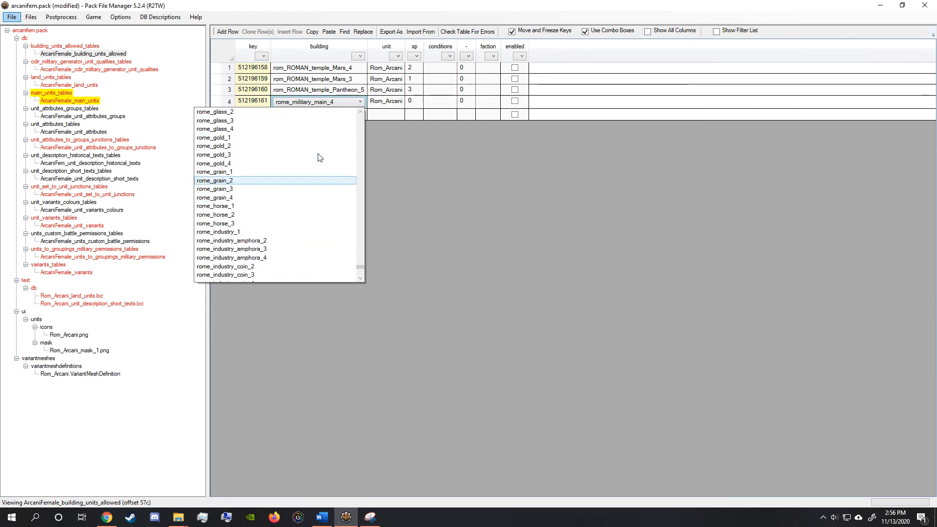
drag(360, 269, 347, 102)
click(348, 102)
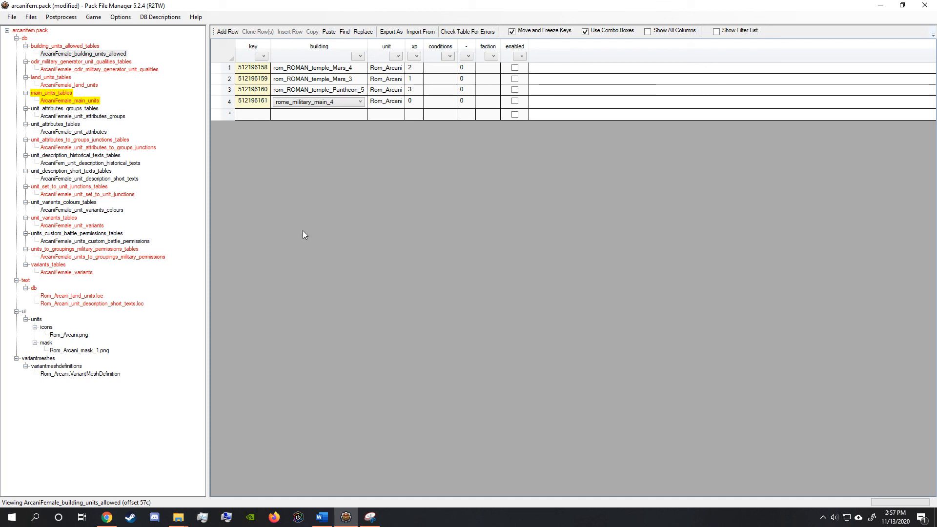
Save arcanifem.pack and switch to the Total War: Rome II mod manager in Steam
click(30, 17)
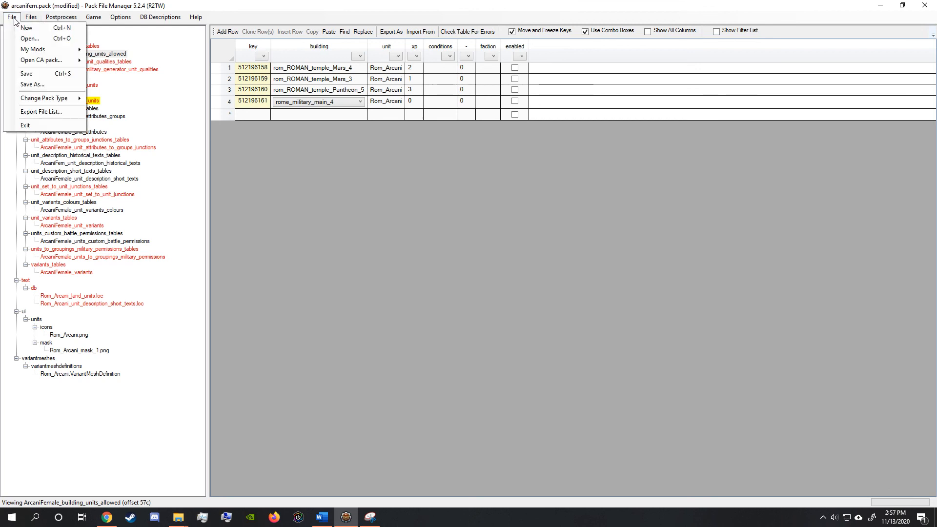
click(22, 73)
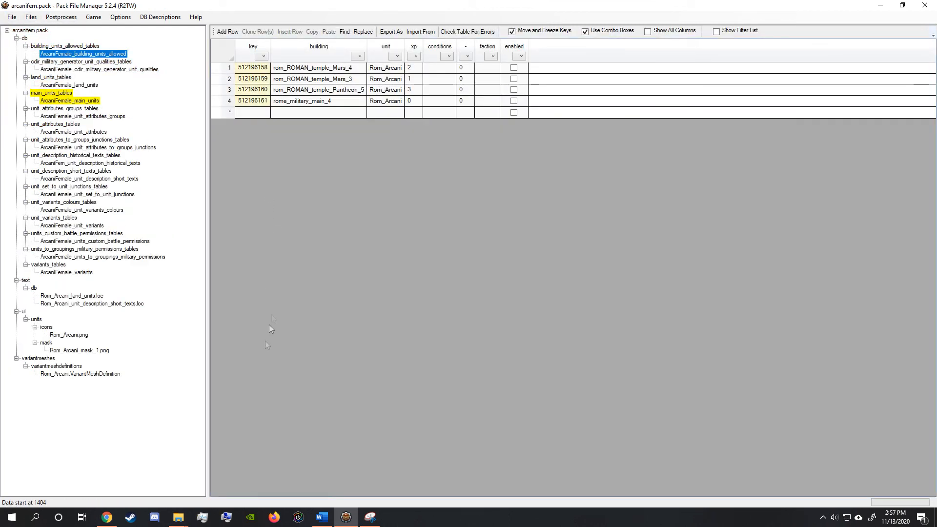
click(138, 519)
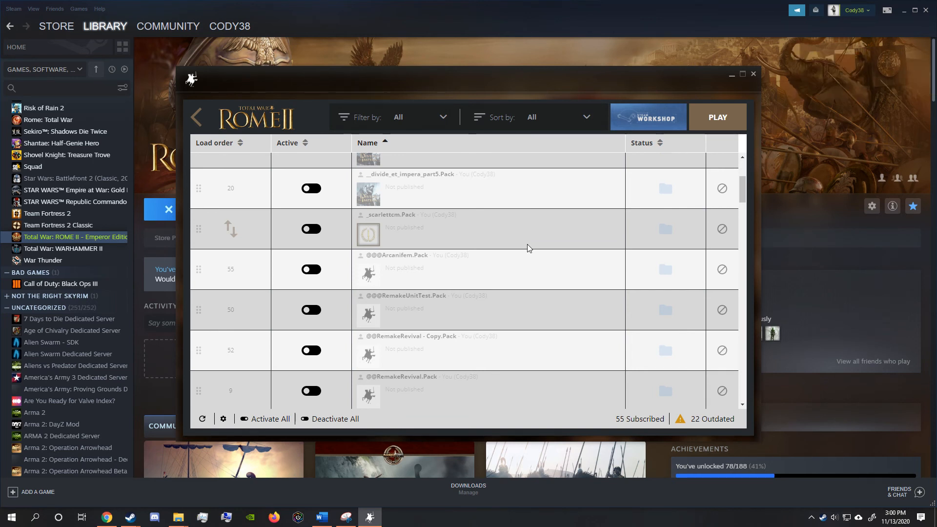
click(317, 272)
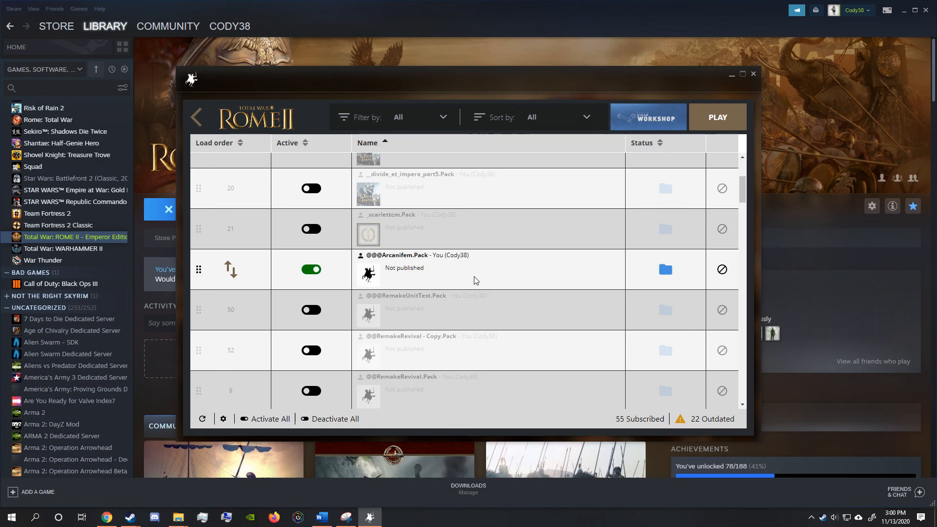
drag(743, 197, 755, 394)
click(317, 220)
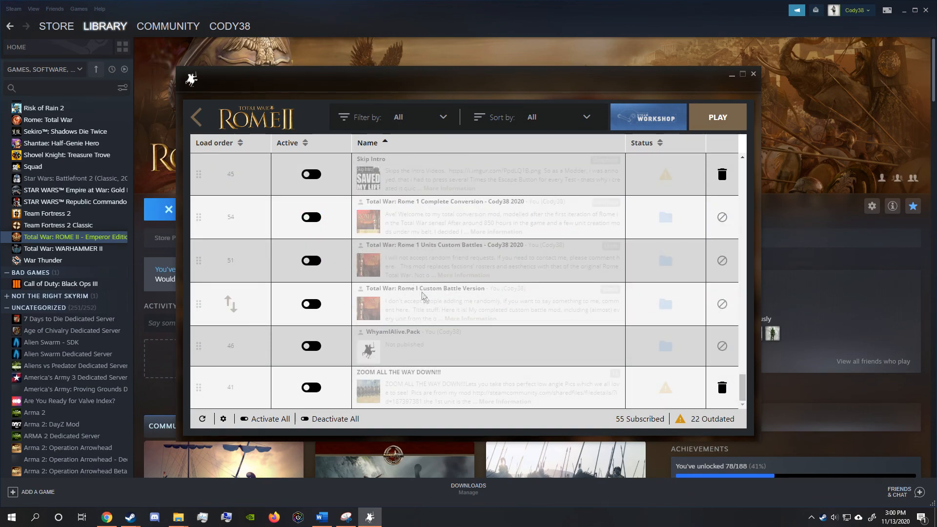
scroll(438, 336, up, 4)
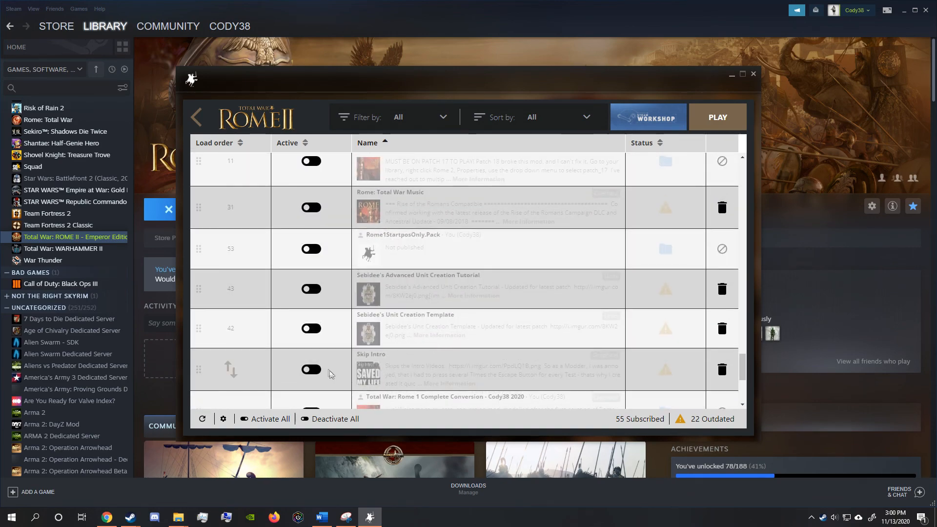
click(307, 371)
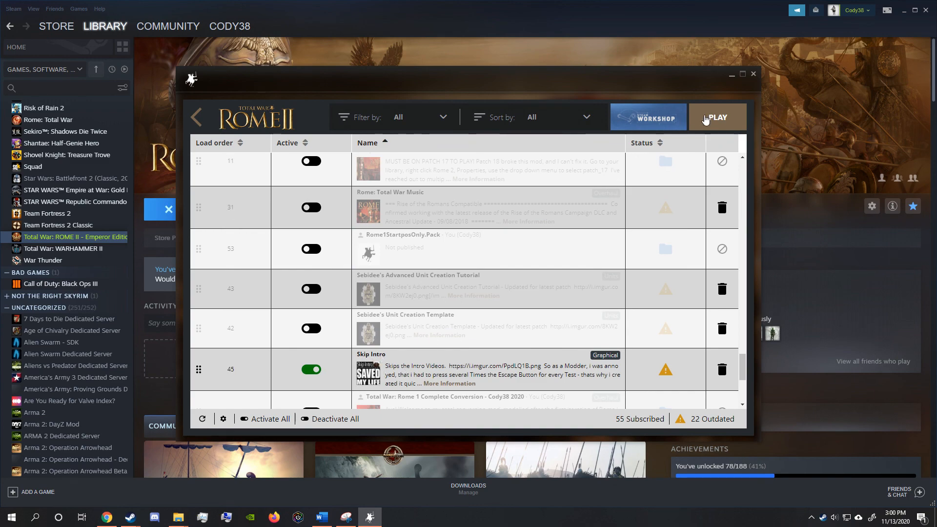
Launch Total War: Rome II with the active mods and open the Custom Battle setup
click(705, 120)
click(526, 331)
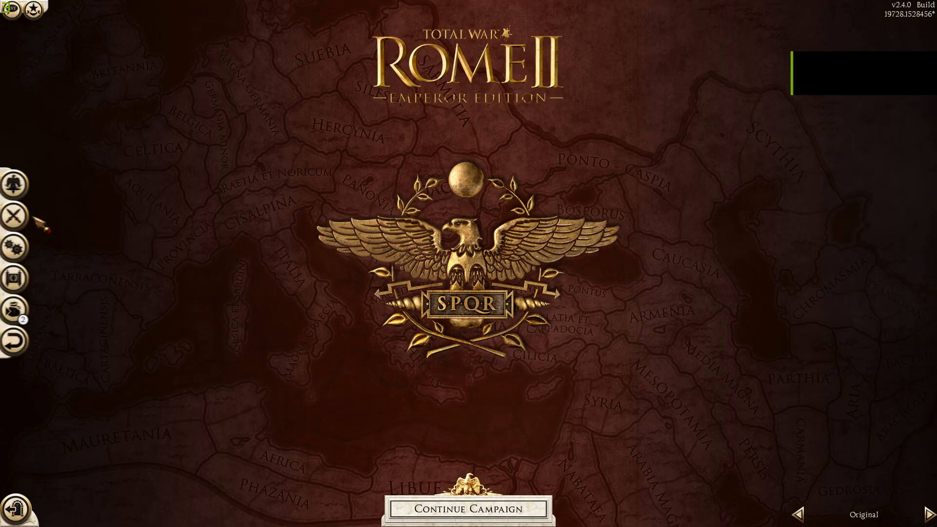
click(28, 217)
click(72, 230)
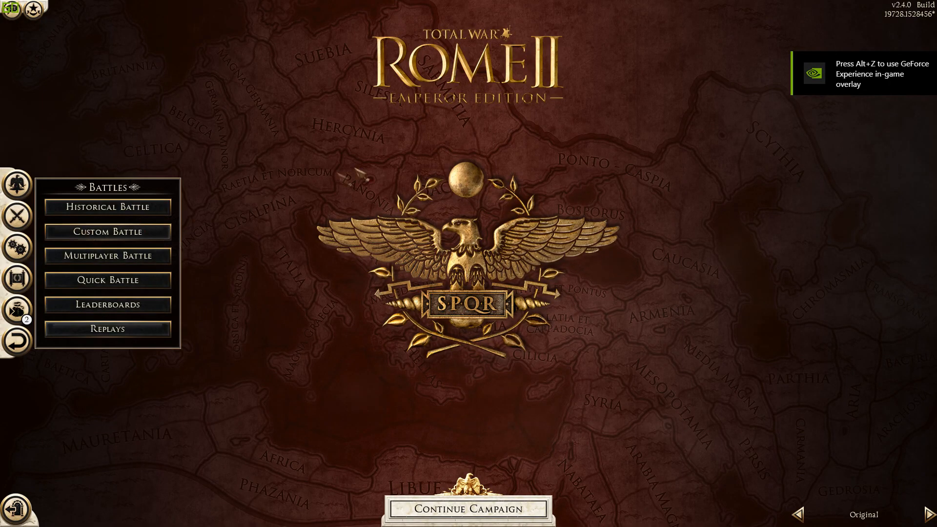
Set the player's faction to Rome and show the unit info for the Arcani unit
click(441, 131)
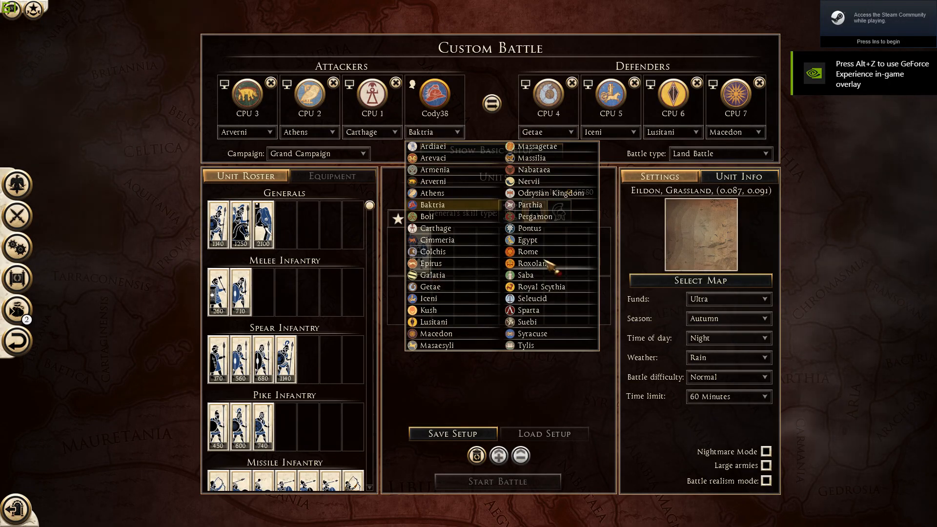
click(537, 252)
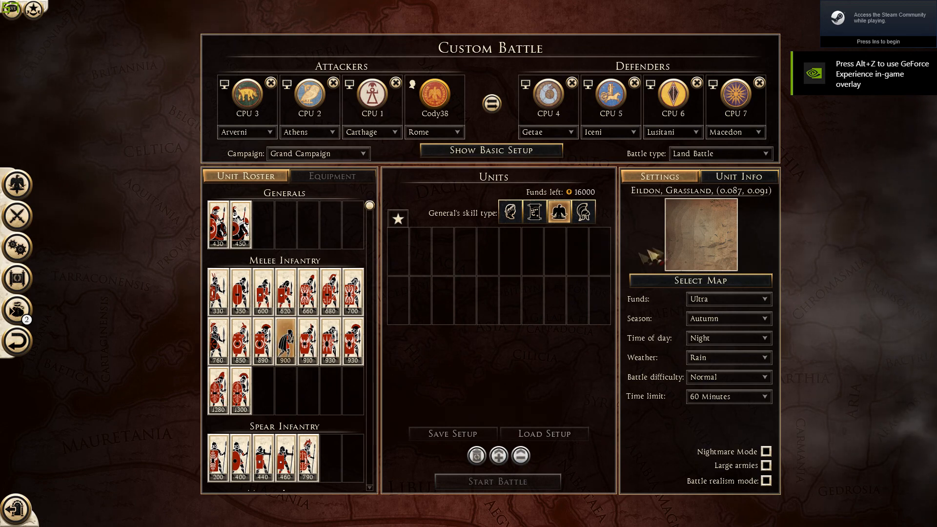
click(738, 177)
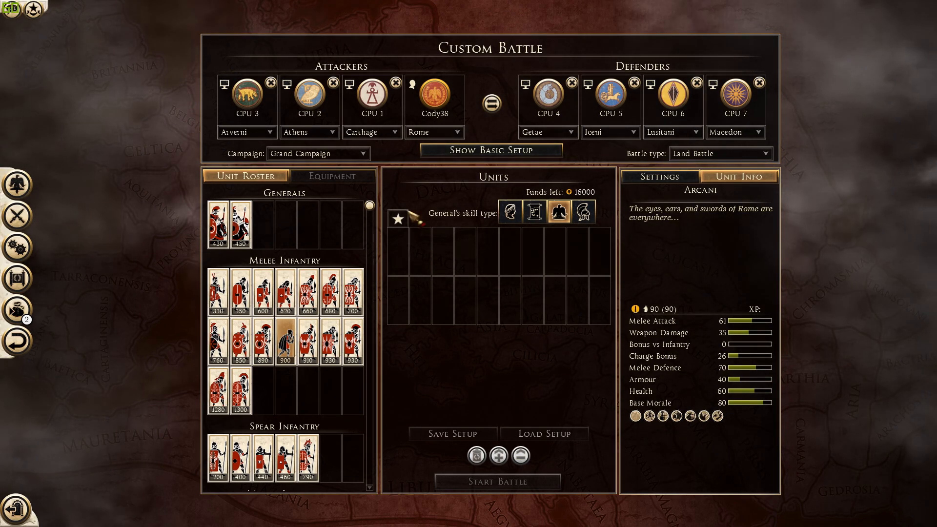
Add the Arcani unit and a Legatus general to the Roman army, and remove the CPU 3 attacker
click(285, 342)
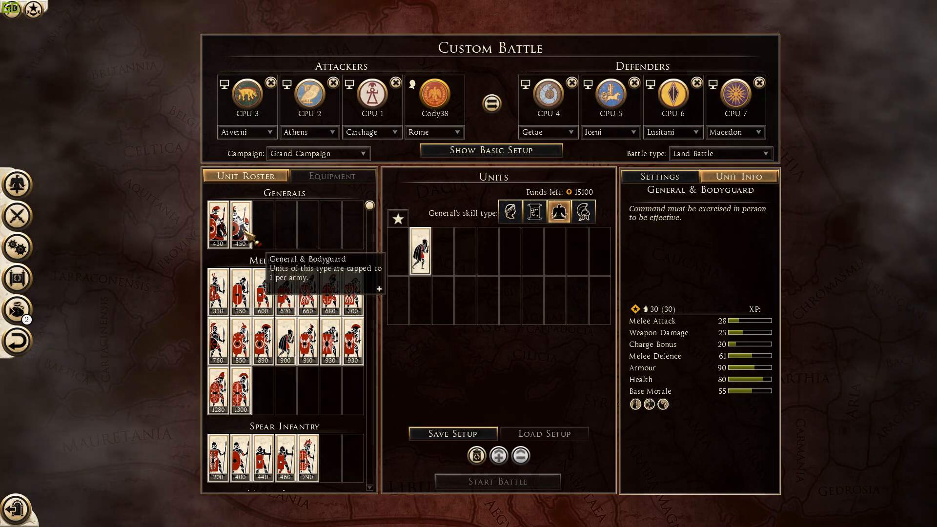
click(219, 226)
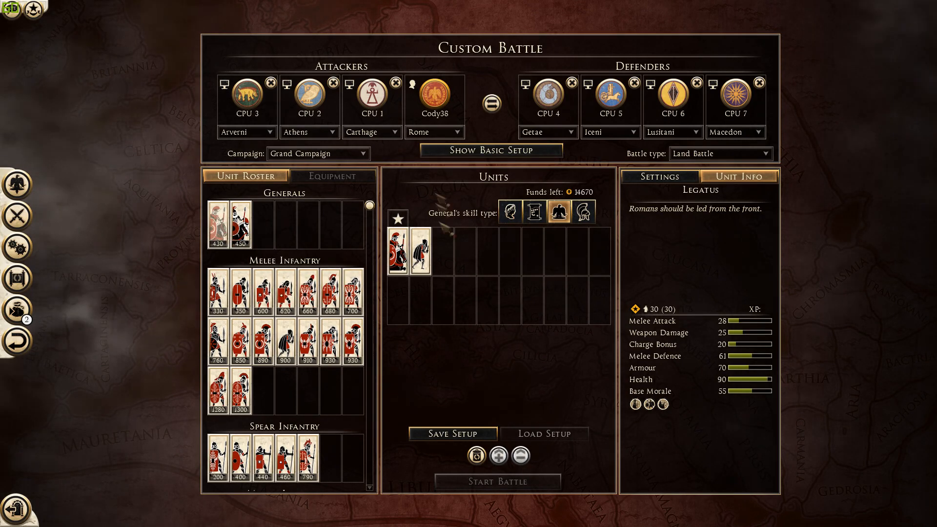
click(271, 82)
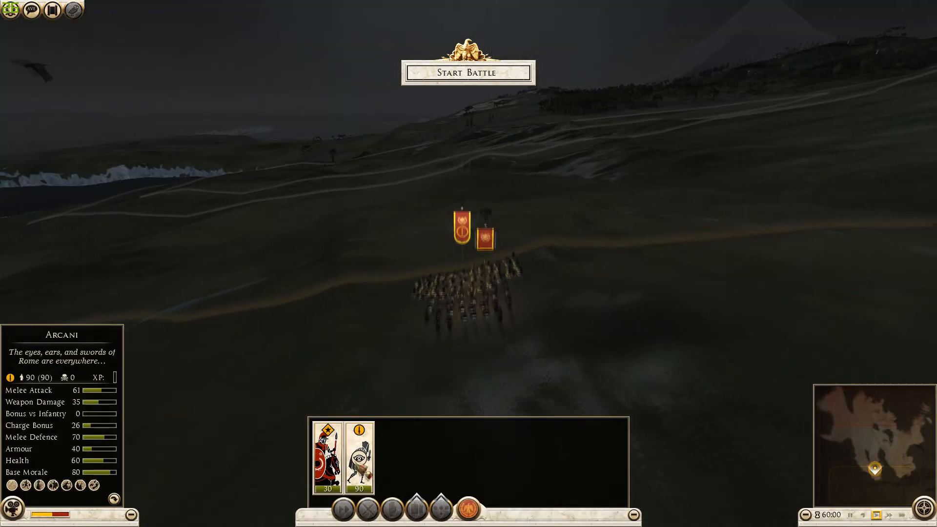
Bring the battle camera close to the deployed Arcani unit to examine its soldiers
double_click(352, 464)
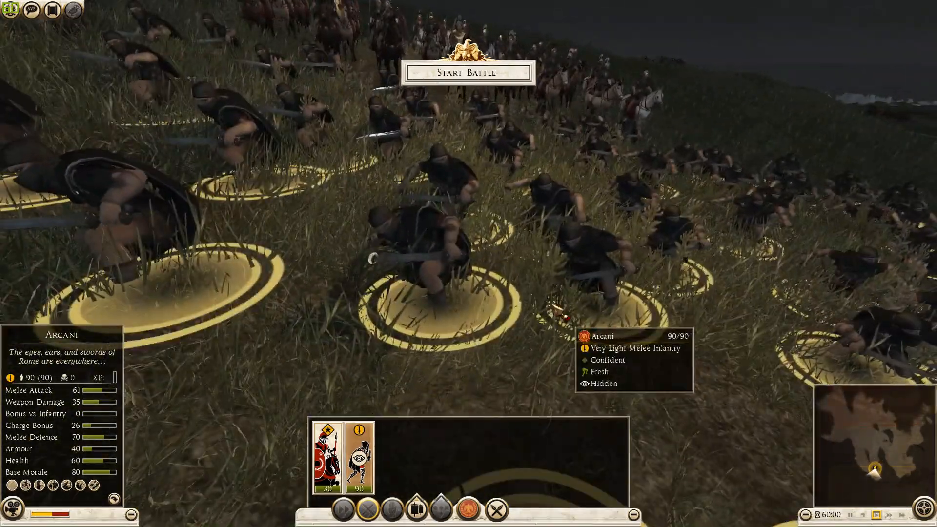
Examine a crouching Arcani soldier's hood, mask and twin swords at close range
drag(549, 303, 613, 362)
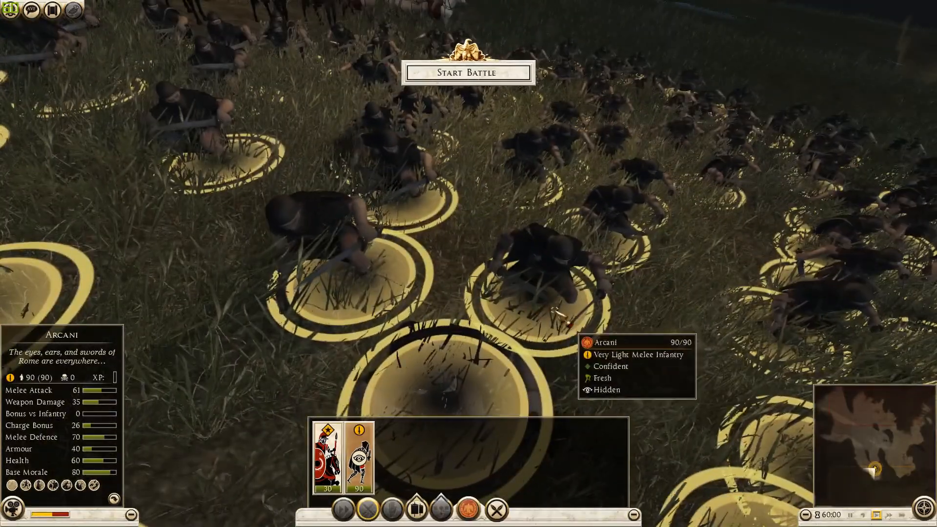
scroll(552, 310, up, 5)
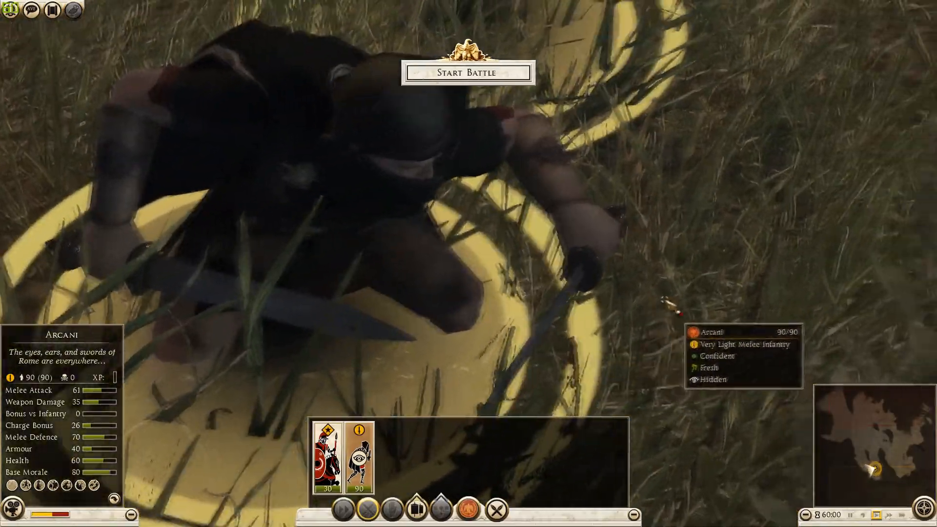
scroll(664, 300, down, 10)
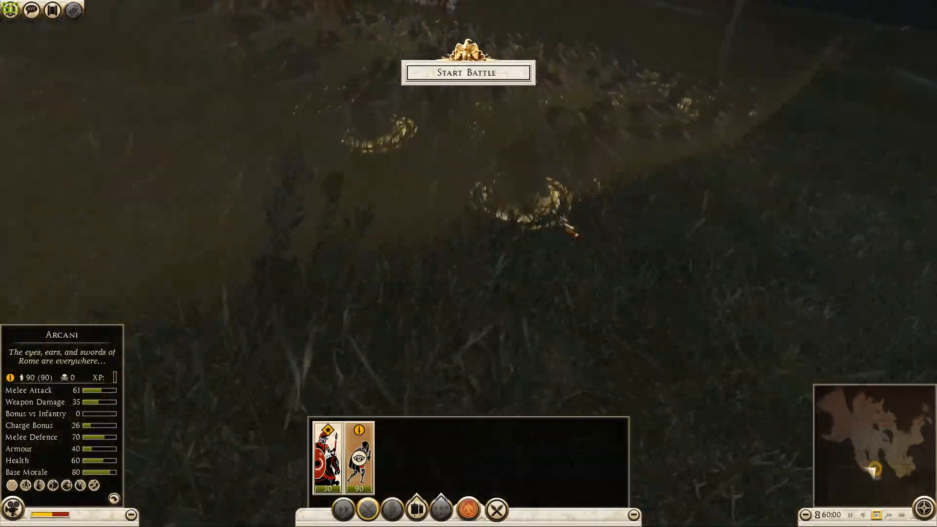
Pull back from the Arcani for an overview of the field and end deployment by starting the battle
drag(562, 219, 487, 79)
scroll(506, 131, down, 5)
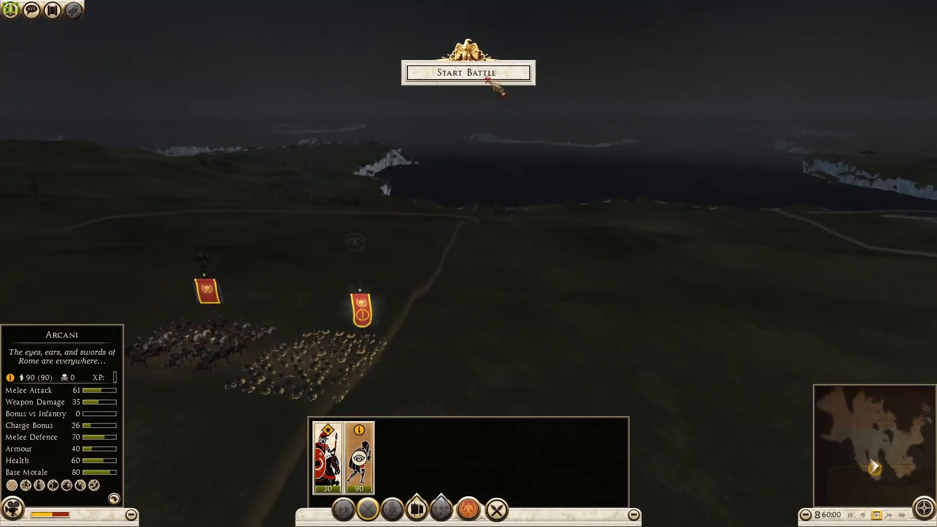
click(487, 79)
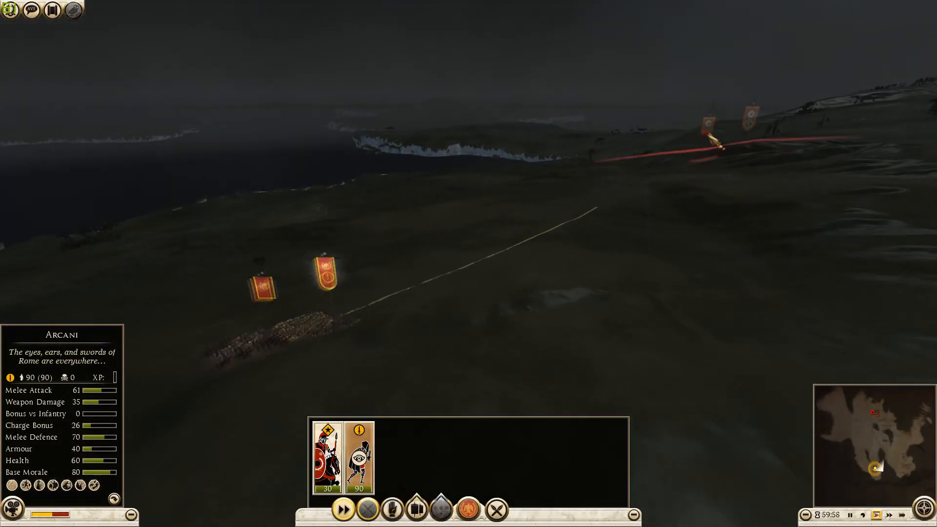
Order the Arcani to attack the enemy unit beside the enemy general and run the battle at the fastest speed
right_click(755, 122)
click(677, 342)
click(902, 515)
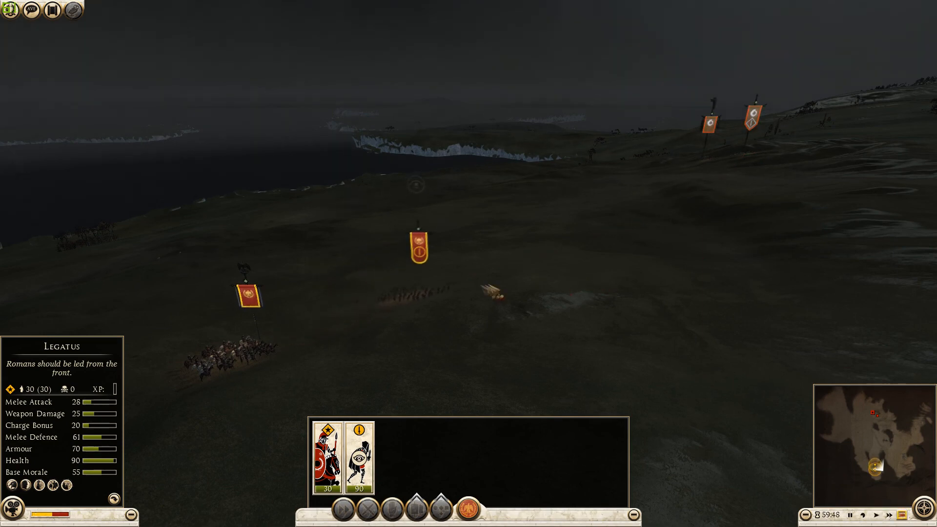
Follow the Arcani across the battlefield as they advance on the two enemy units
click(482, 286)
key(w)
key(d)
click(644, 270)
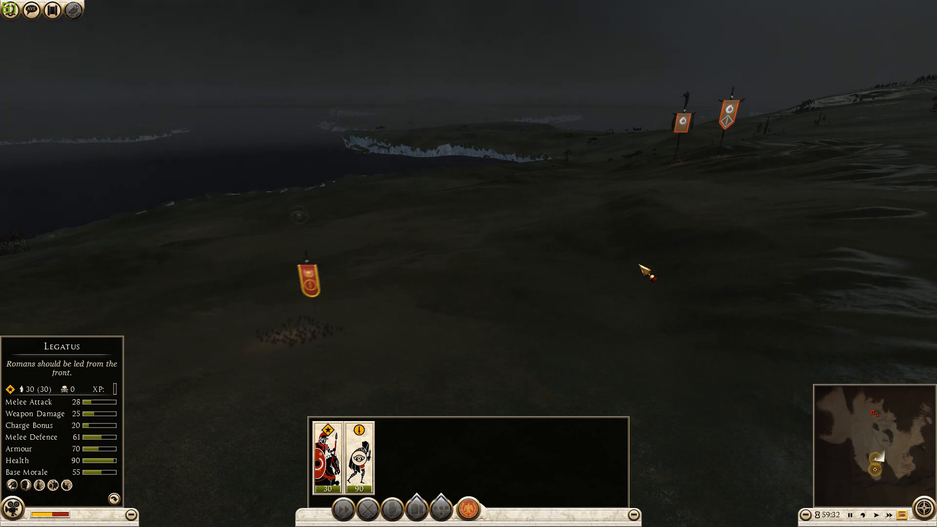
key(d)
key(w)
key(w)
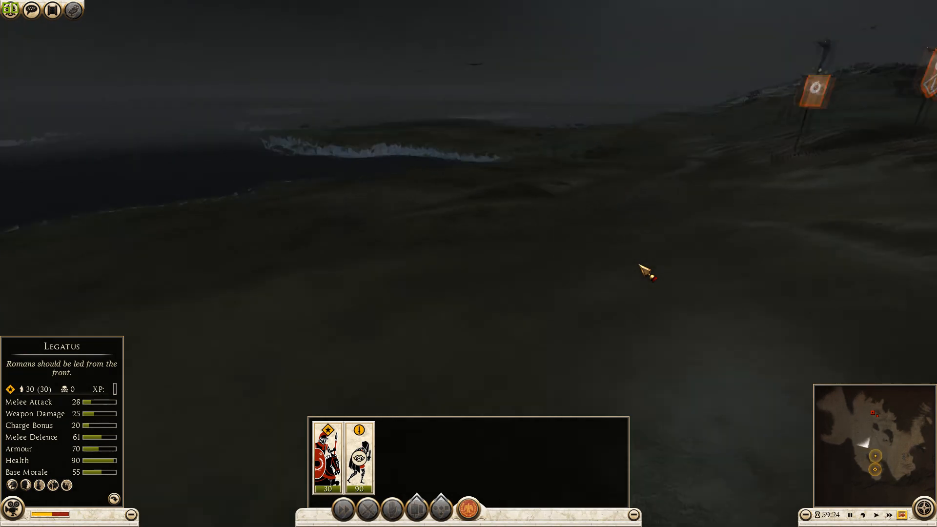
key(e)
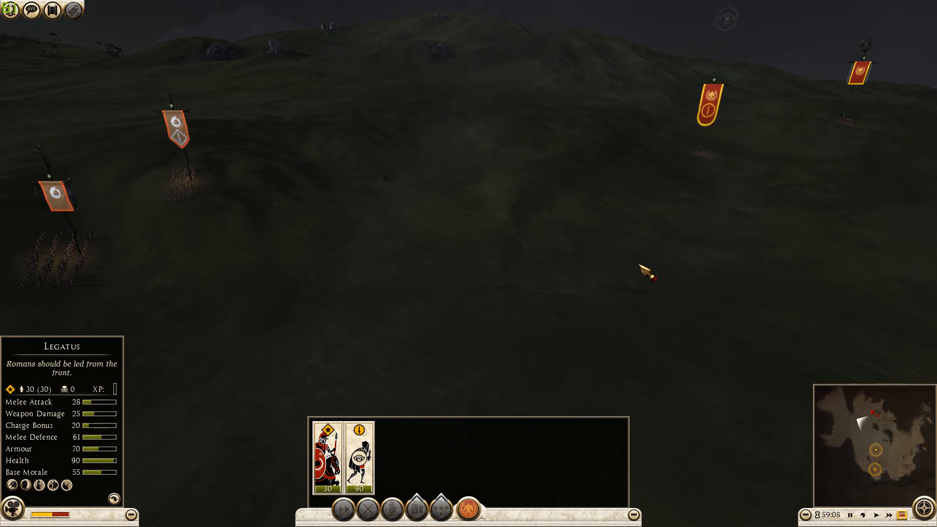
key(q)
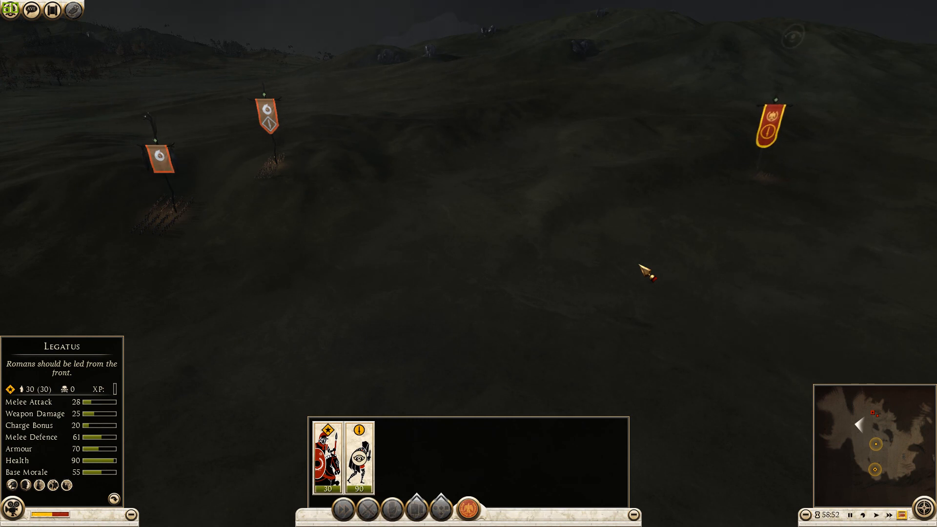
key(w)
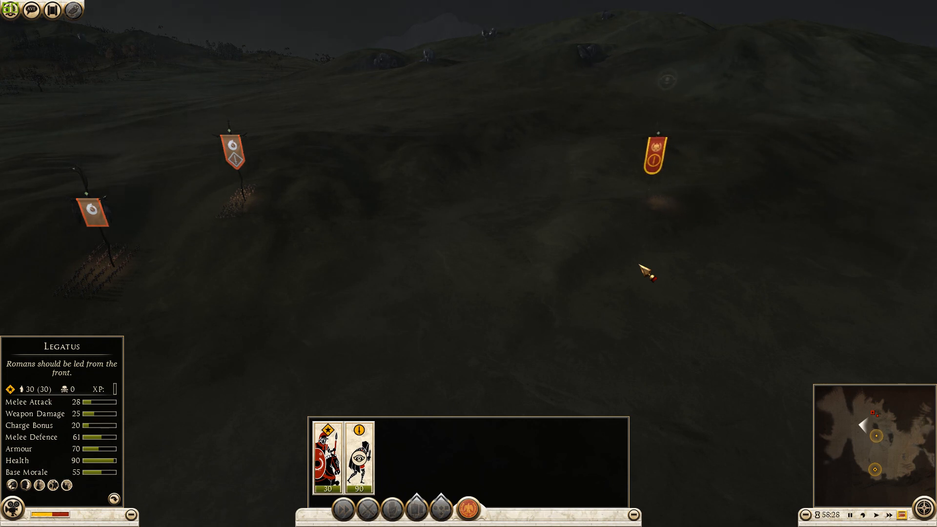
key(a)
key(w)
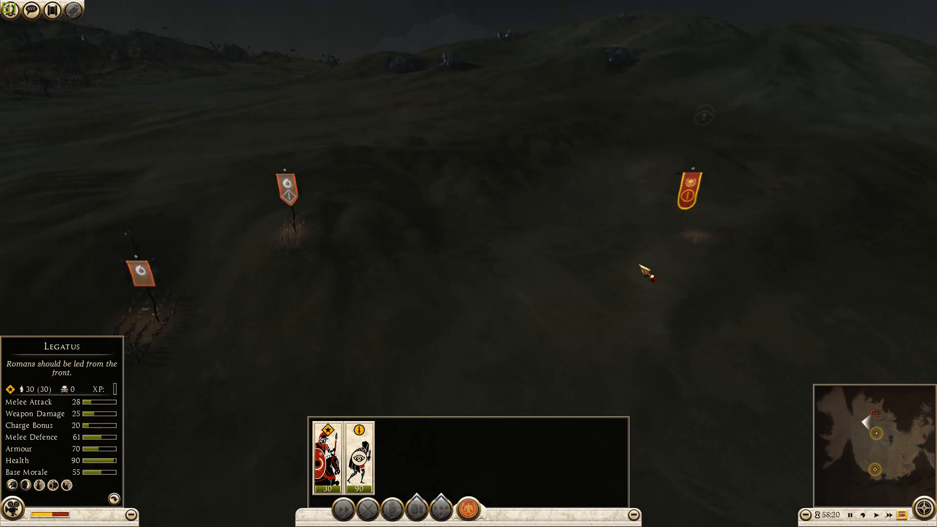